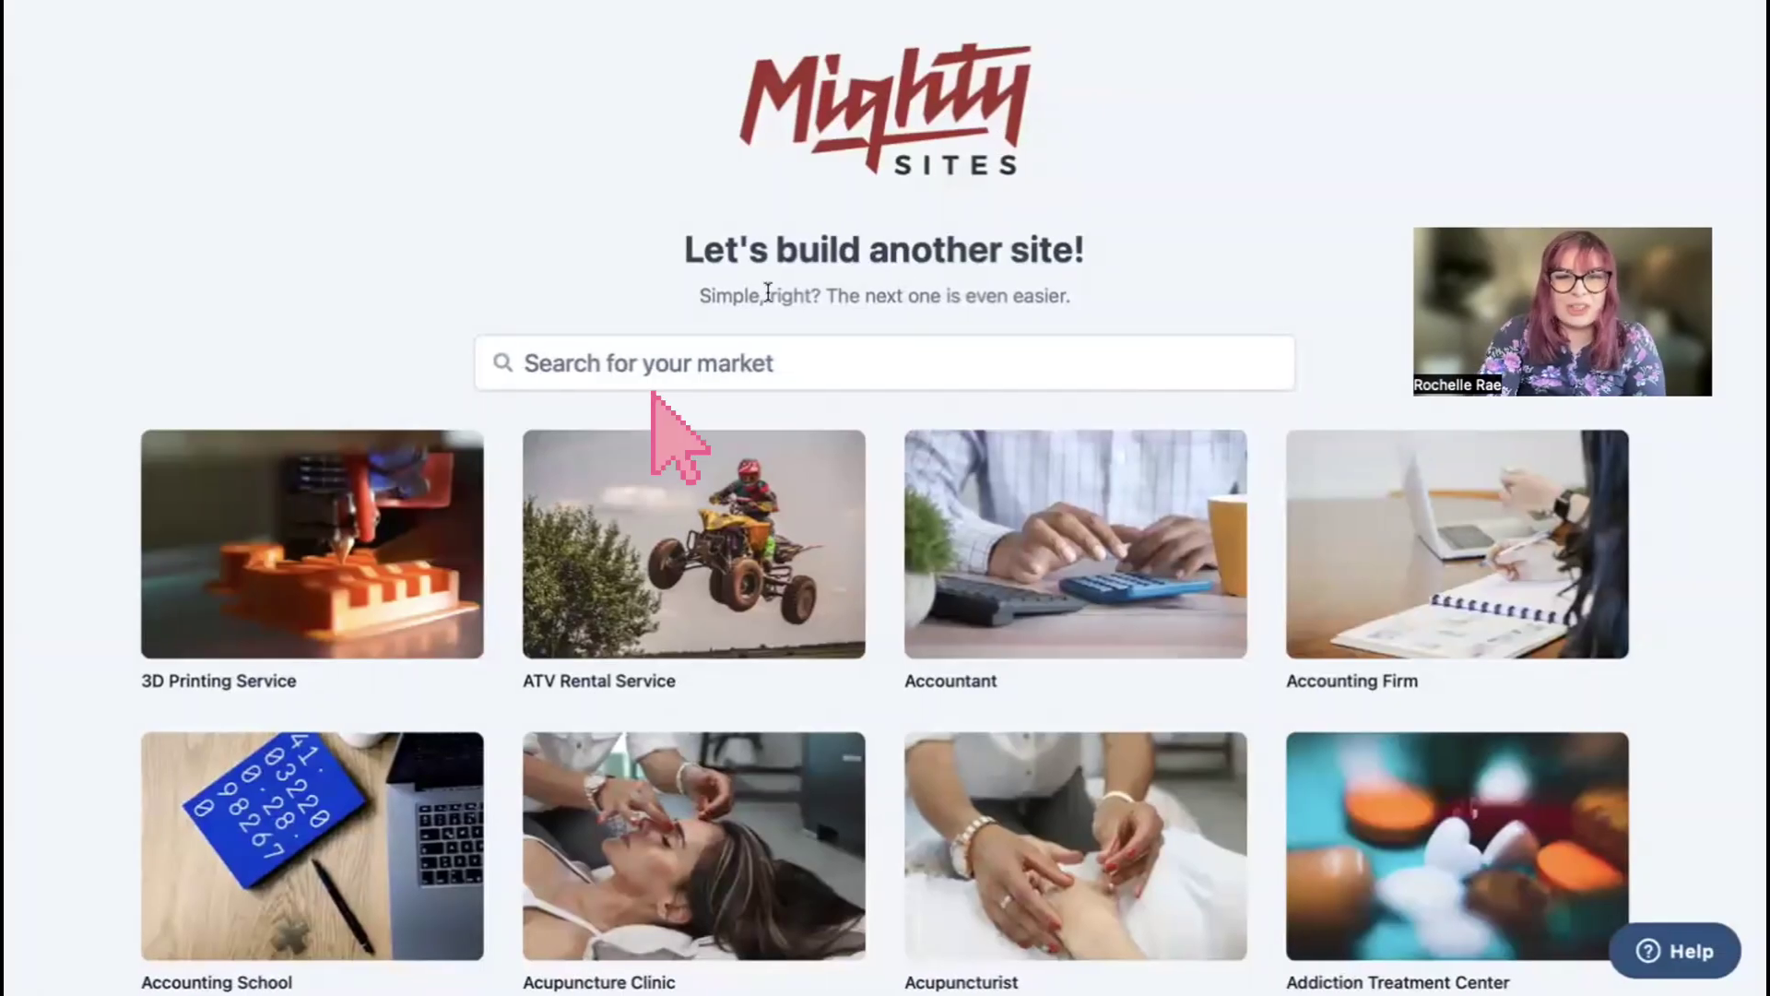
Step: Search the market templates for 'service business' and pick the Service Business template
scroll(689, 175, down, 3)
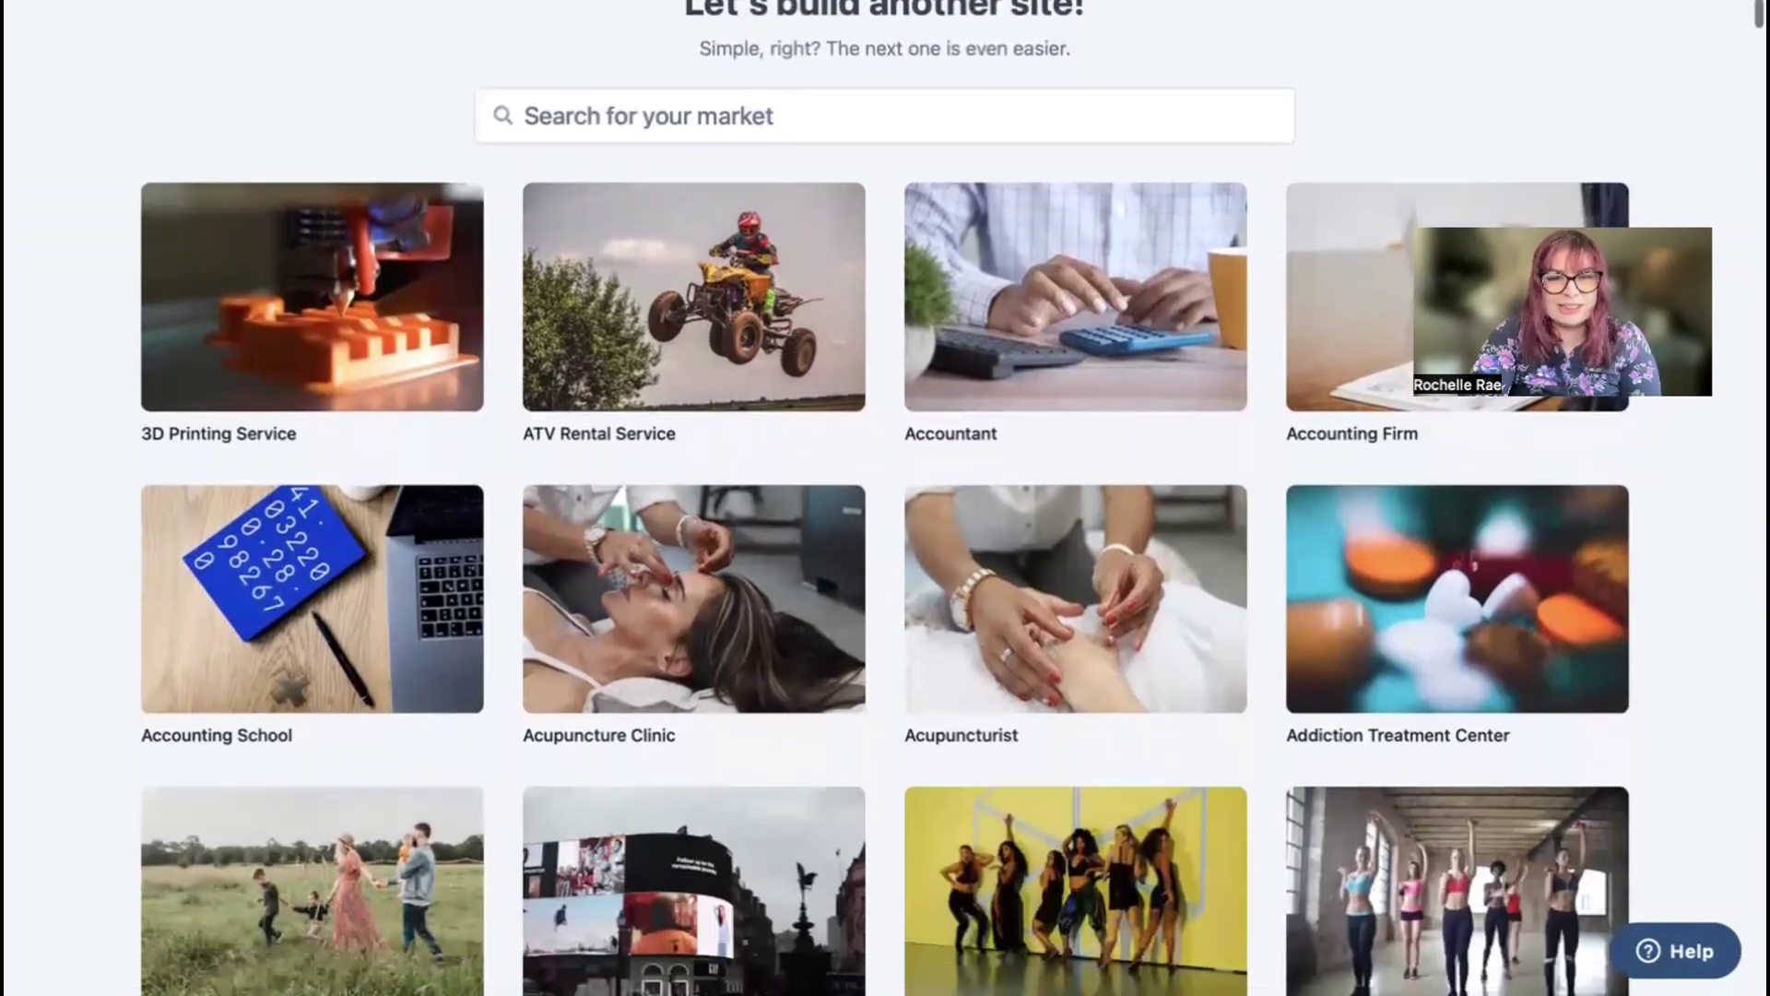
scroll(885, 498, down, 7)
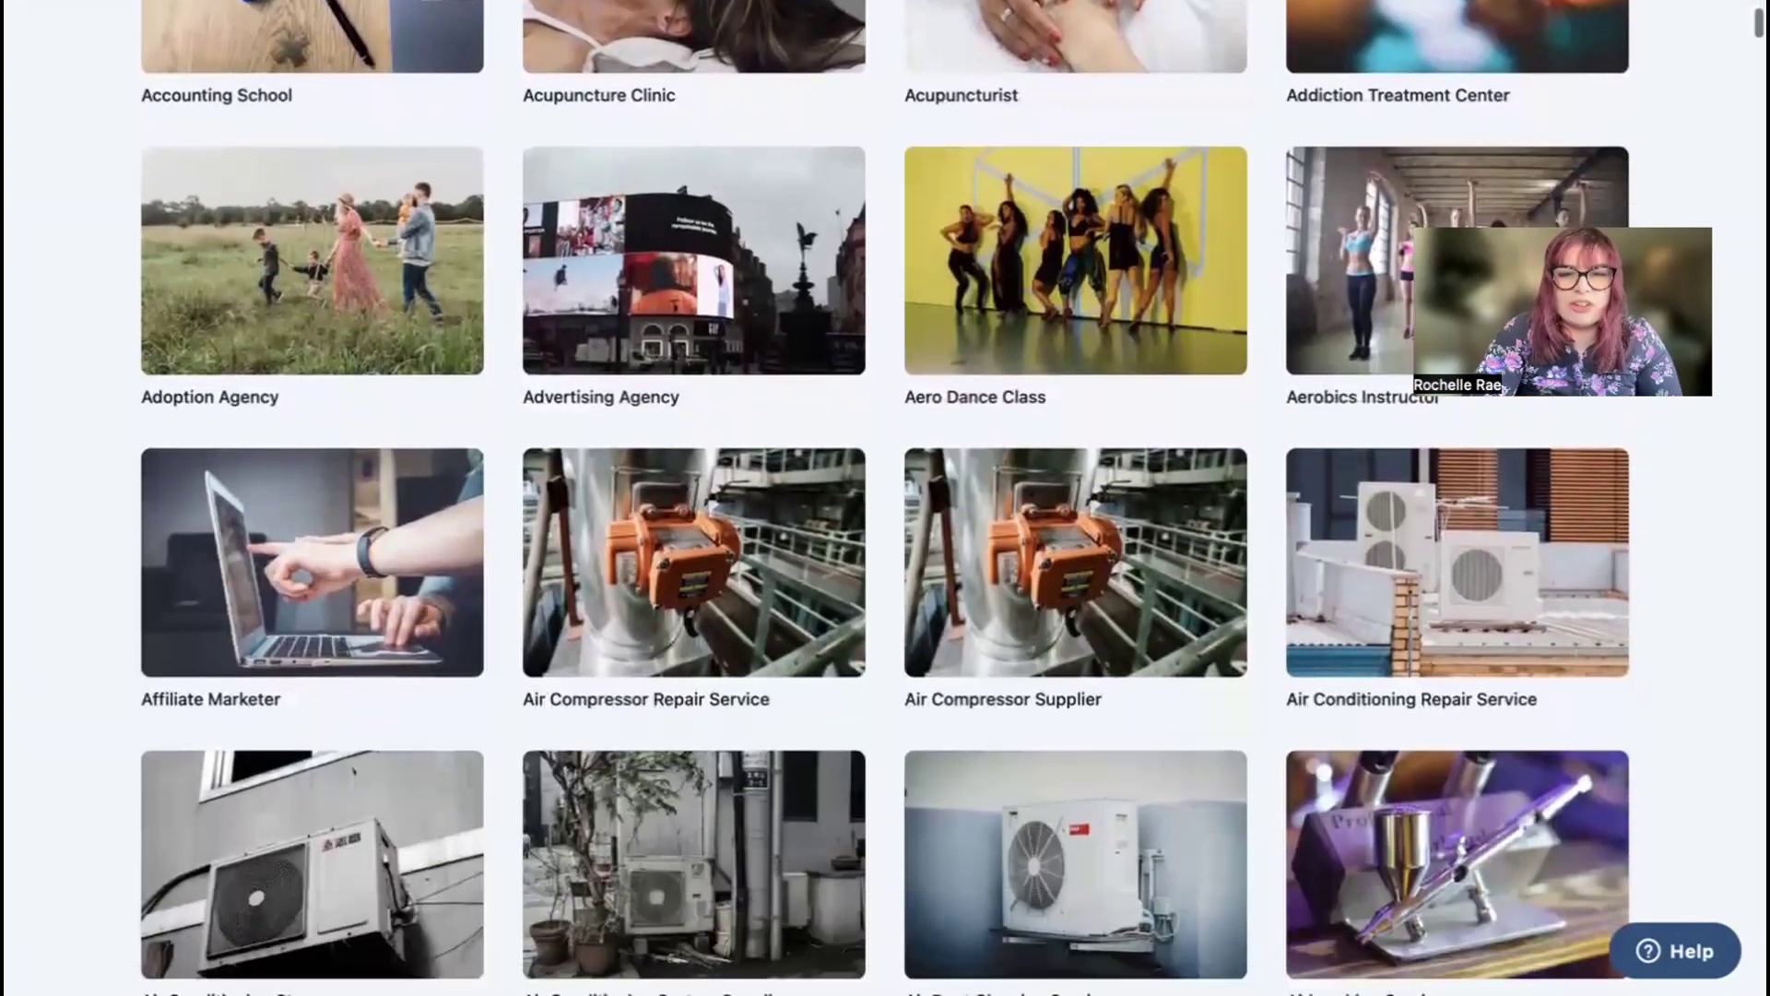
scroll(885, 497, down, 3)
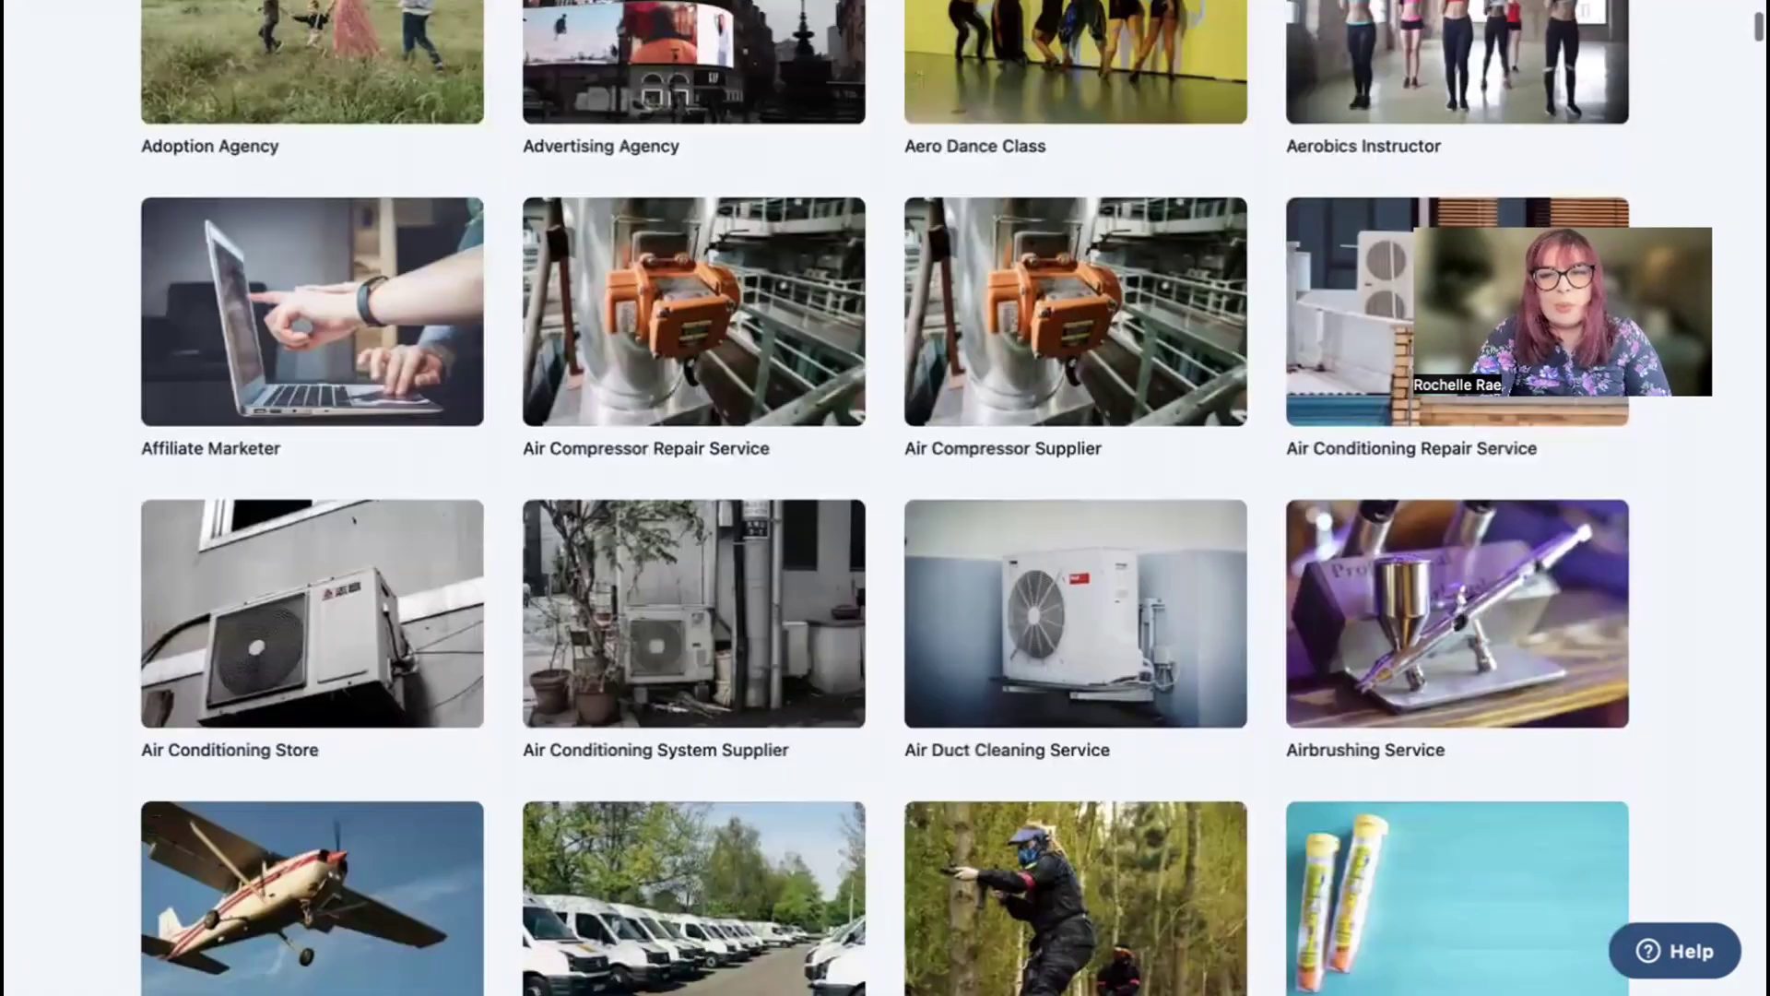
scroll(682, 345, up, 12)
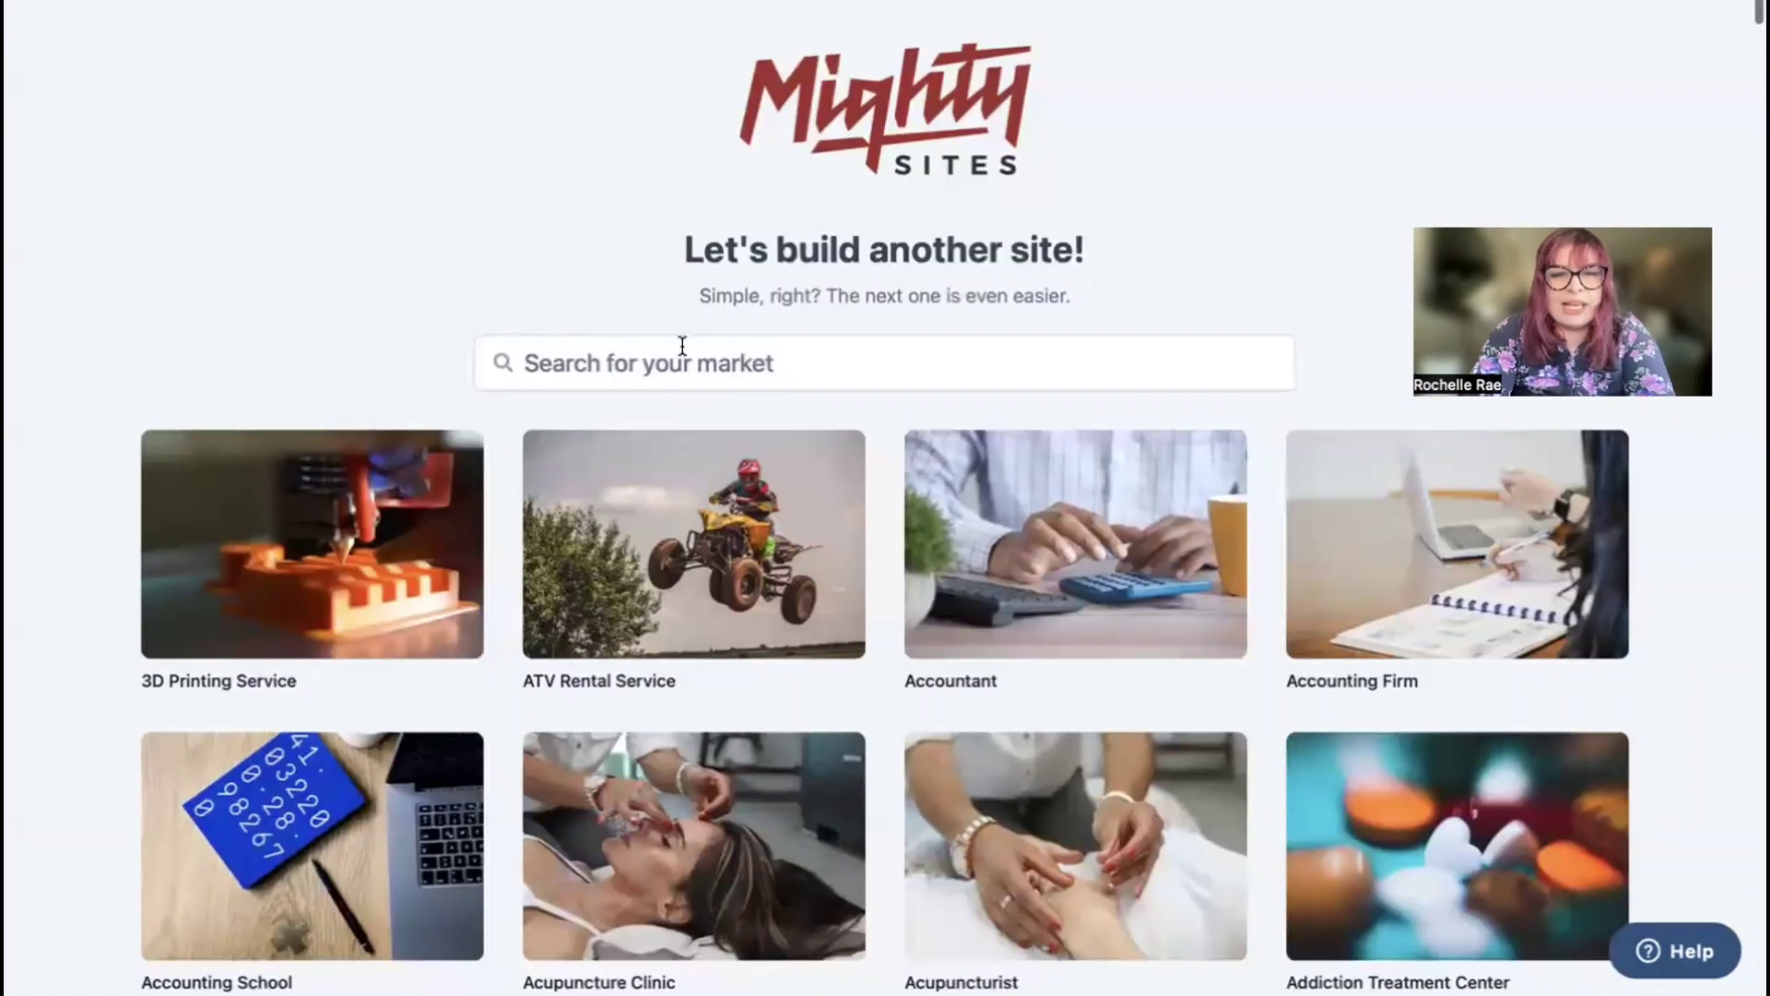
click(682, 346)
text(service business)
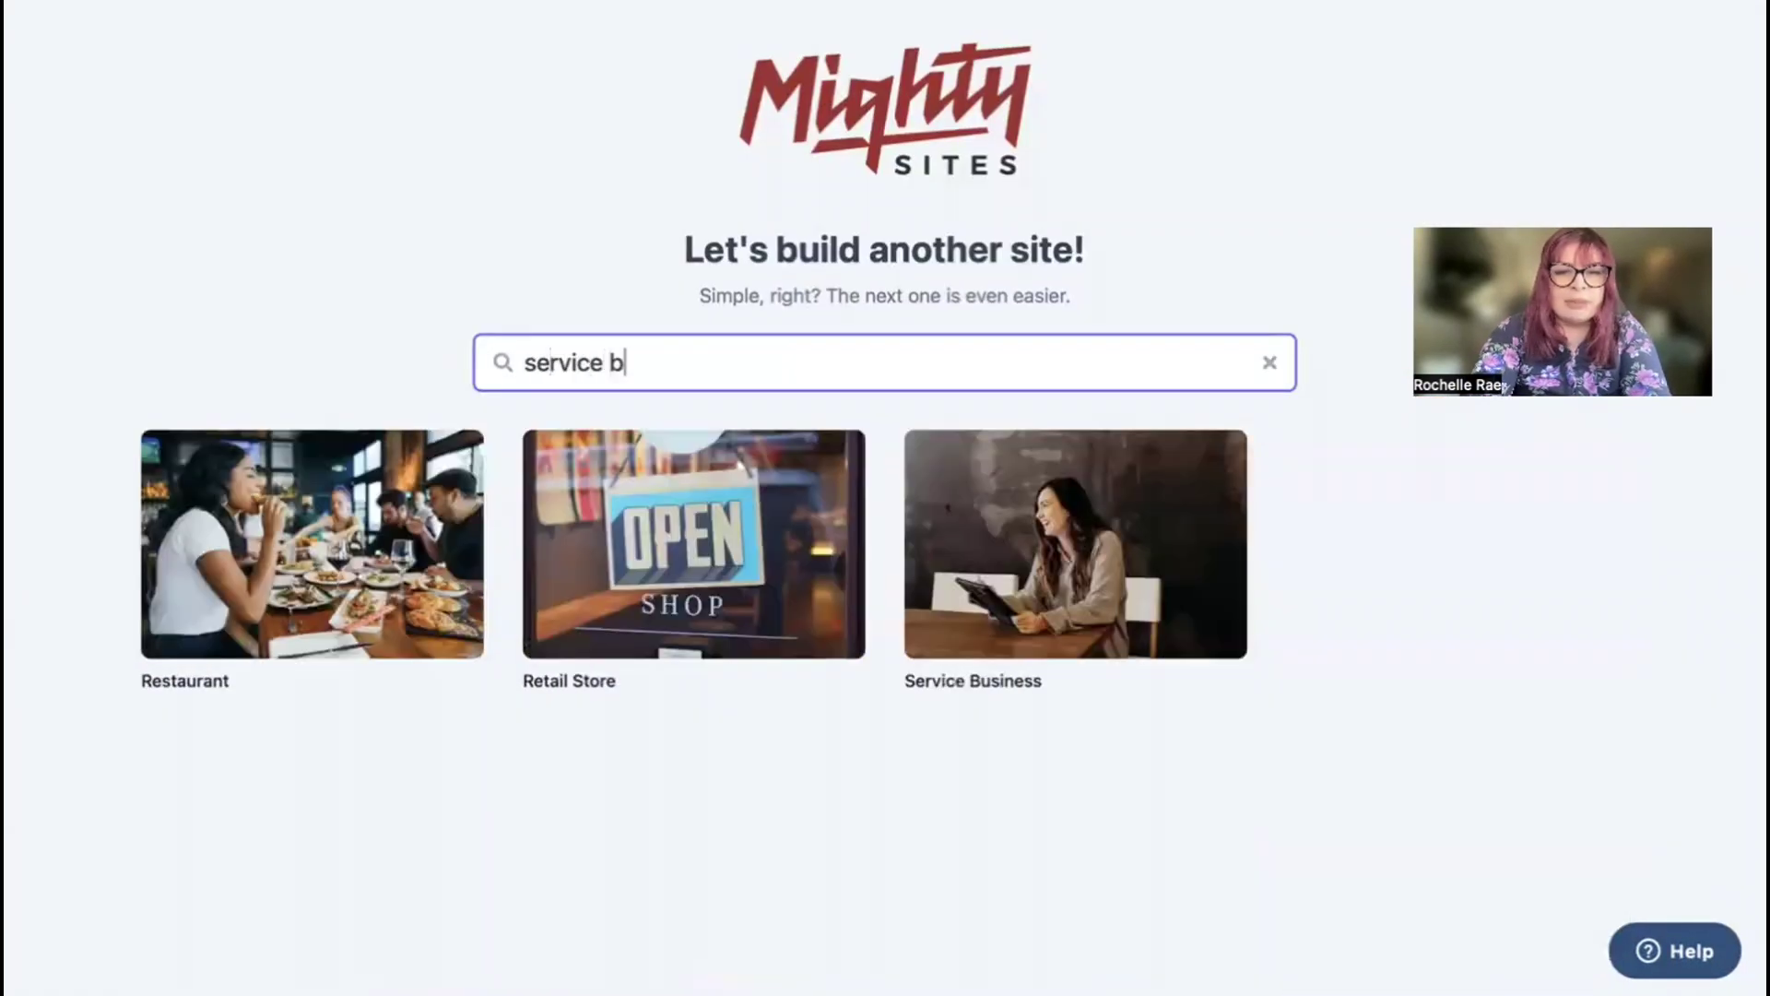
click(1109, 554)
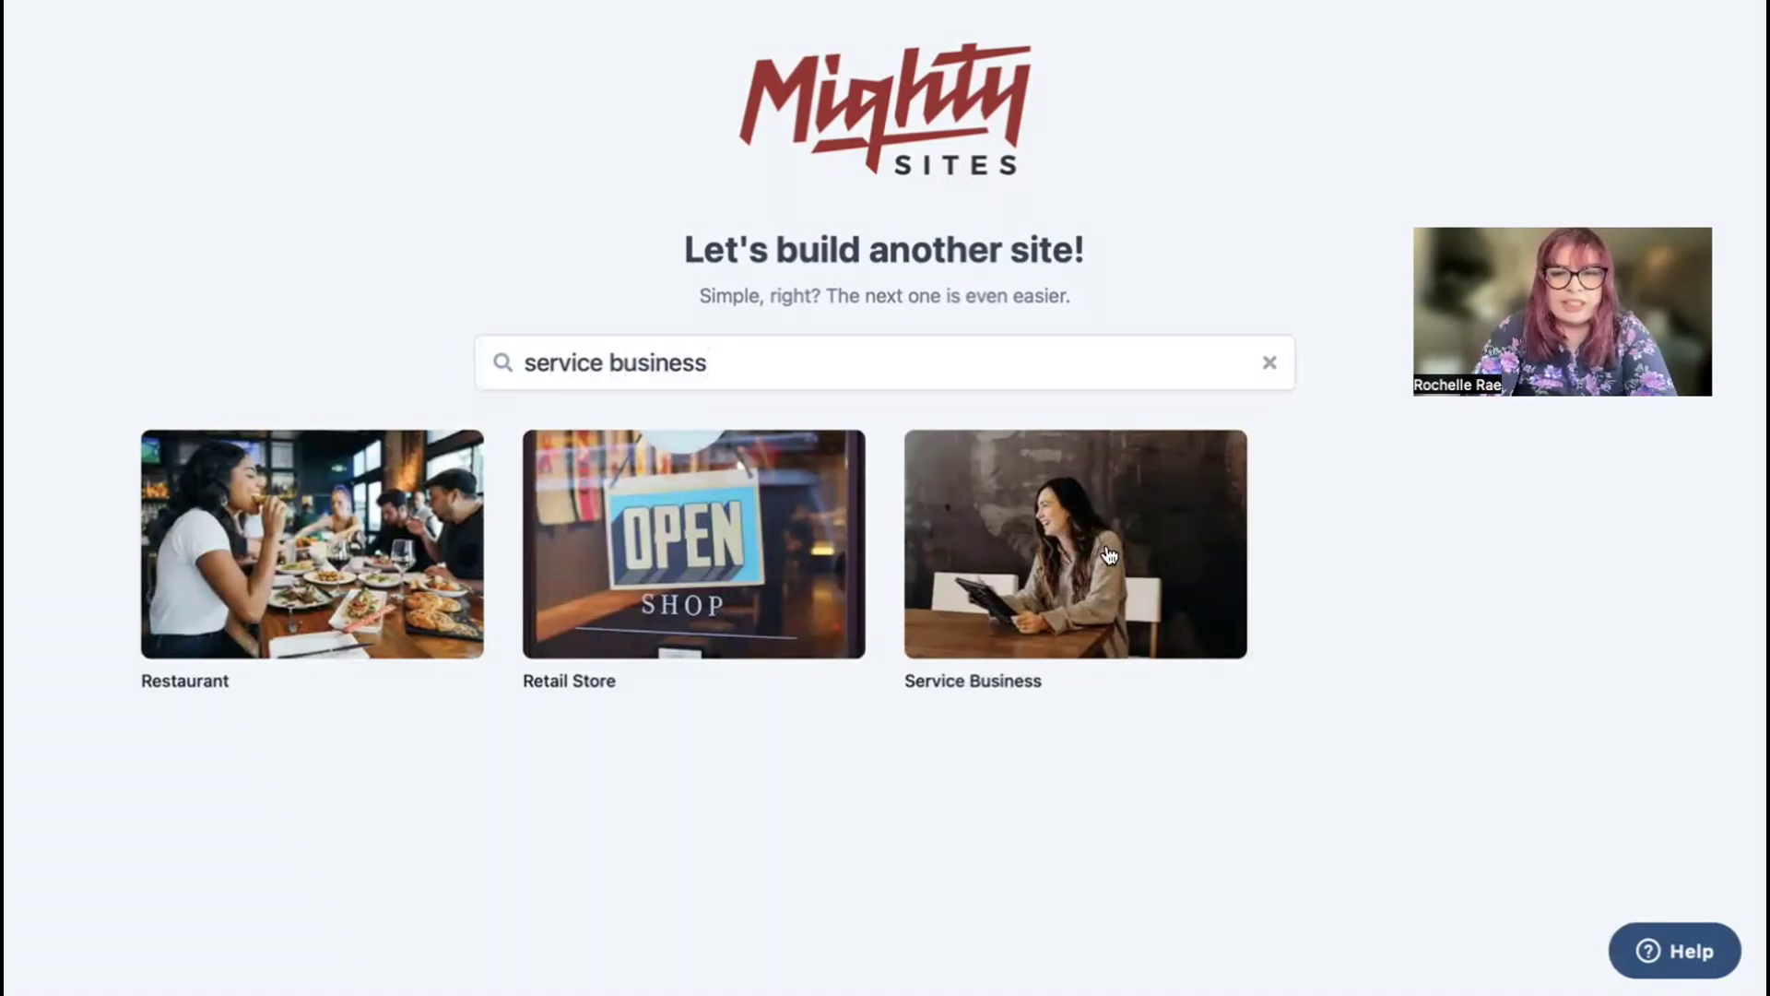
Step: Enter Home Hero, Denver, Colorado and business type Service, then continue to build the site
text(Home Hero)
click(651, 490)
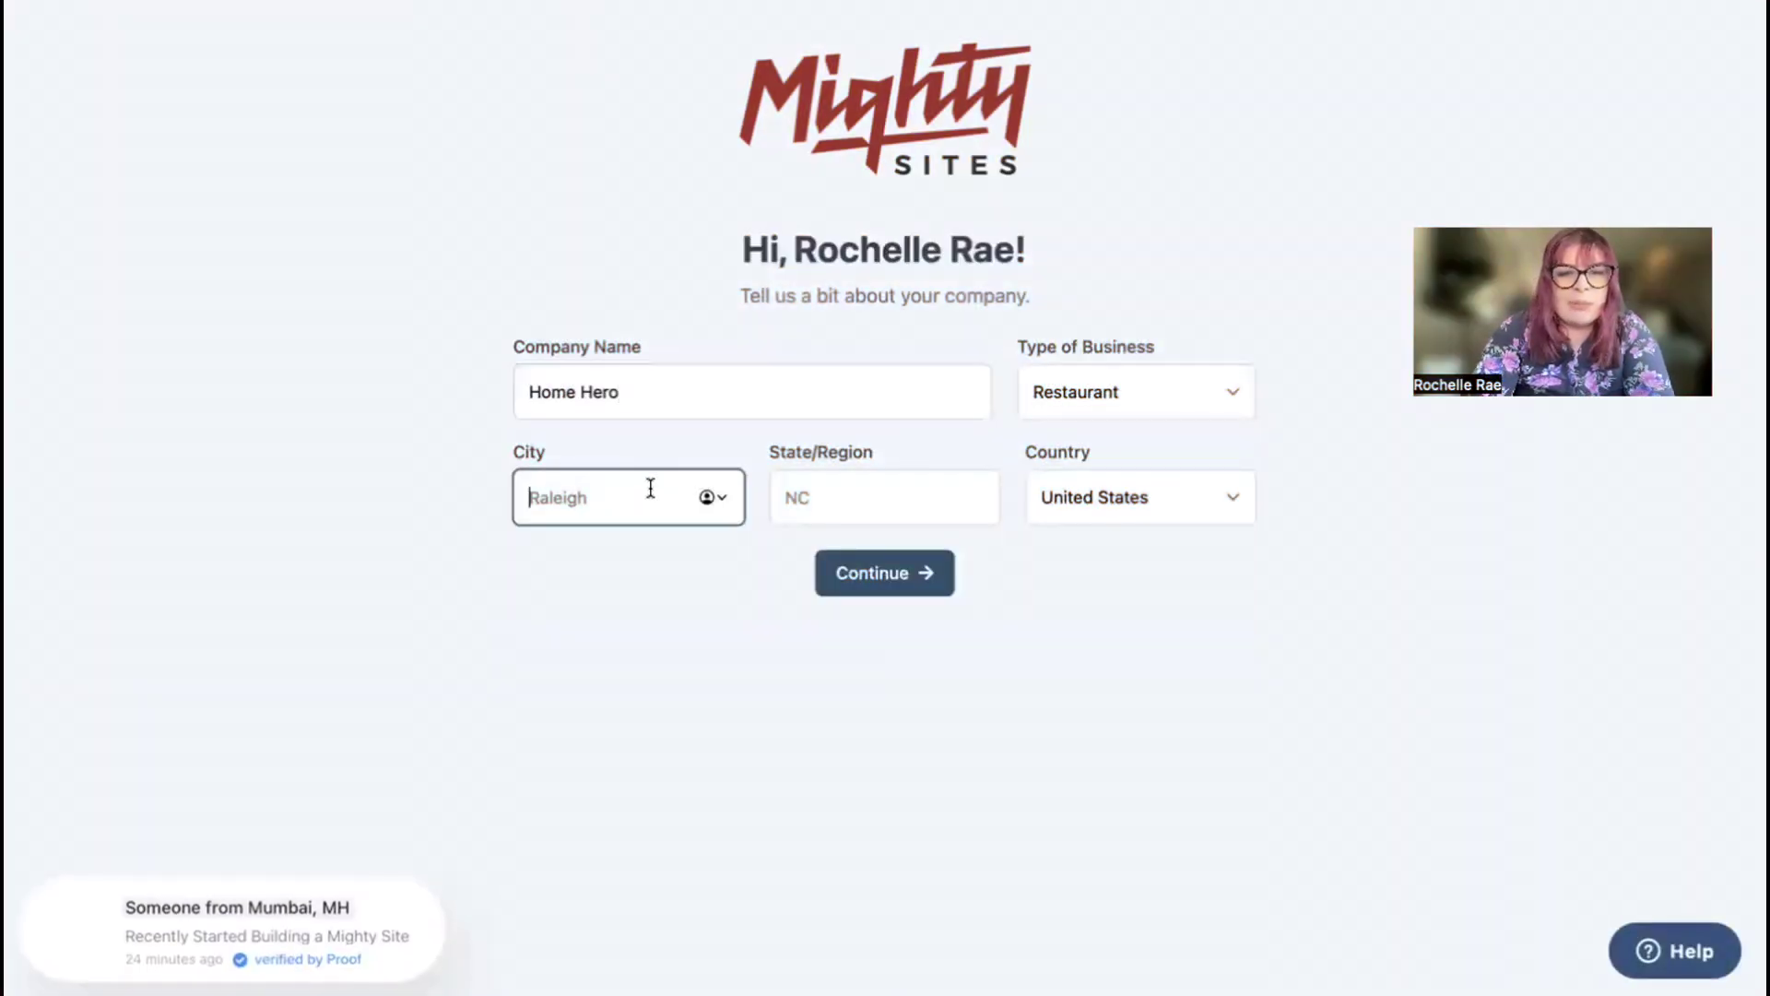
text(Denver)
click(814, 496)
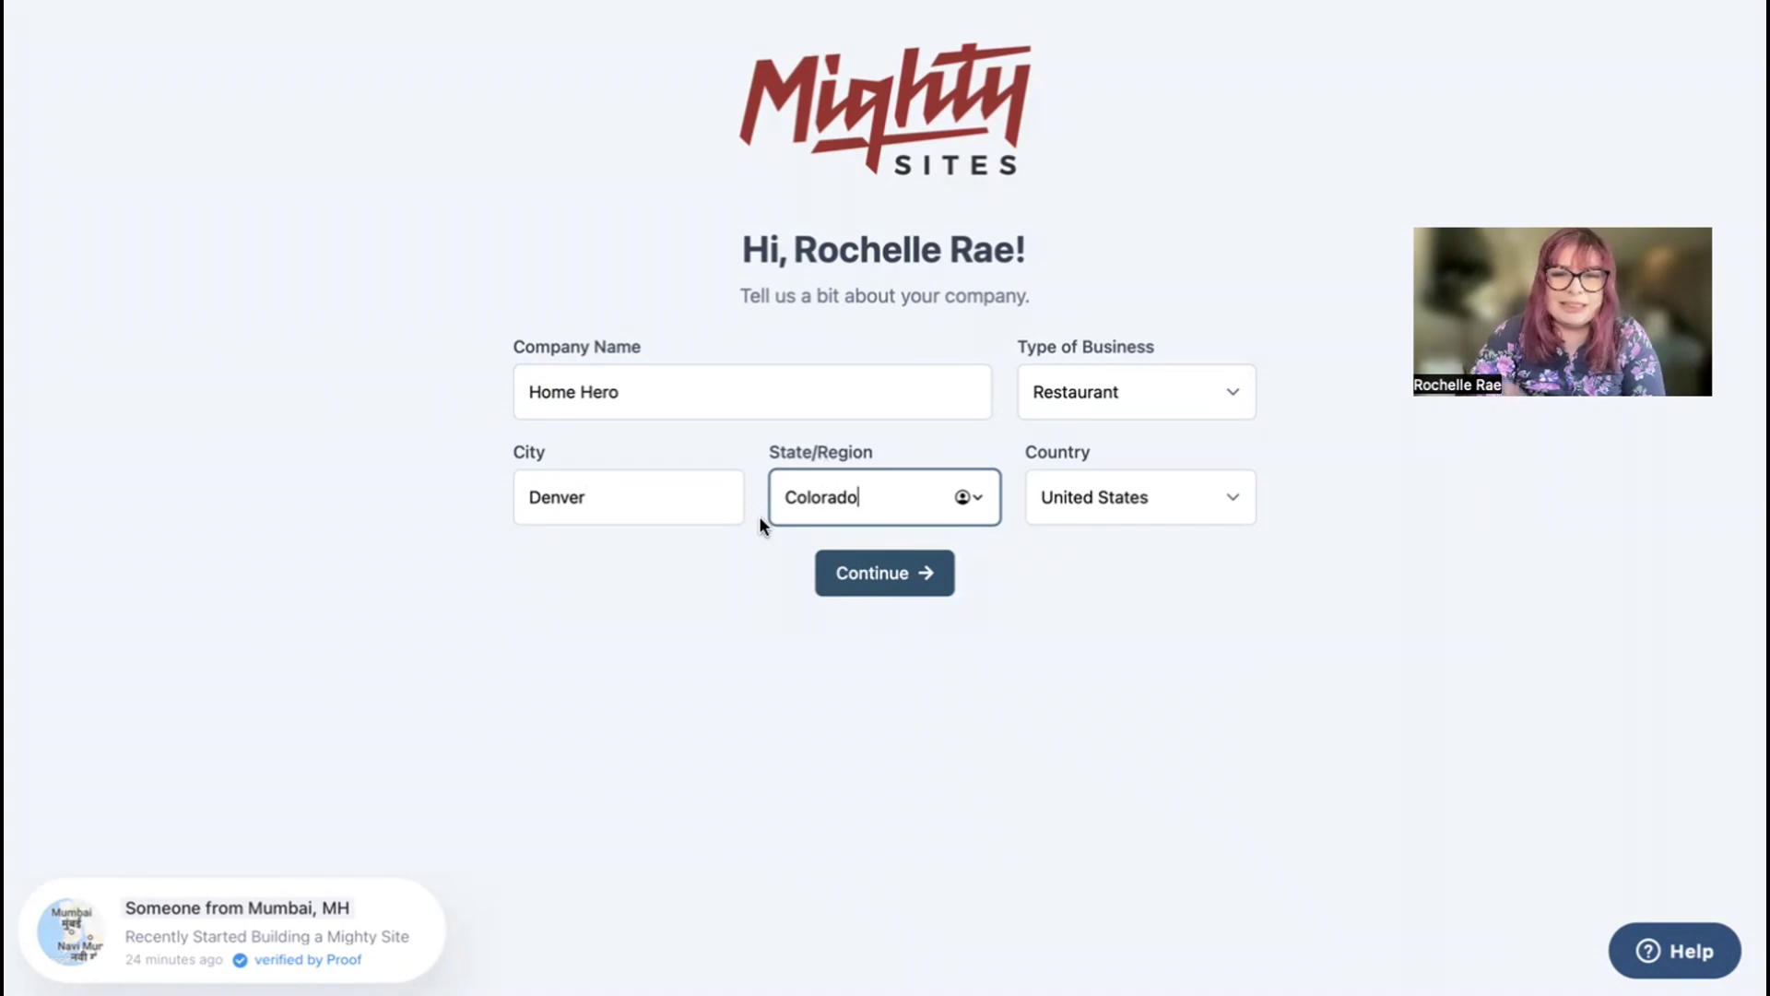
click(1160, 401)
click(1160, 432)
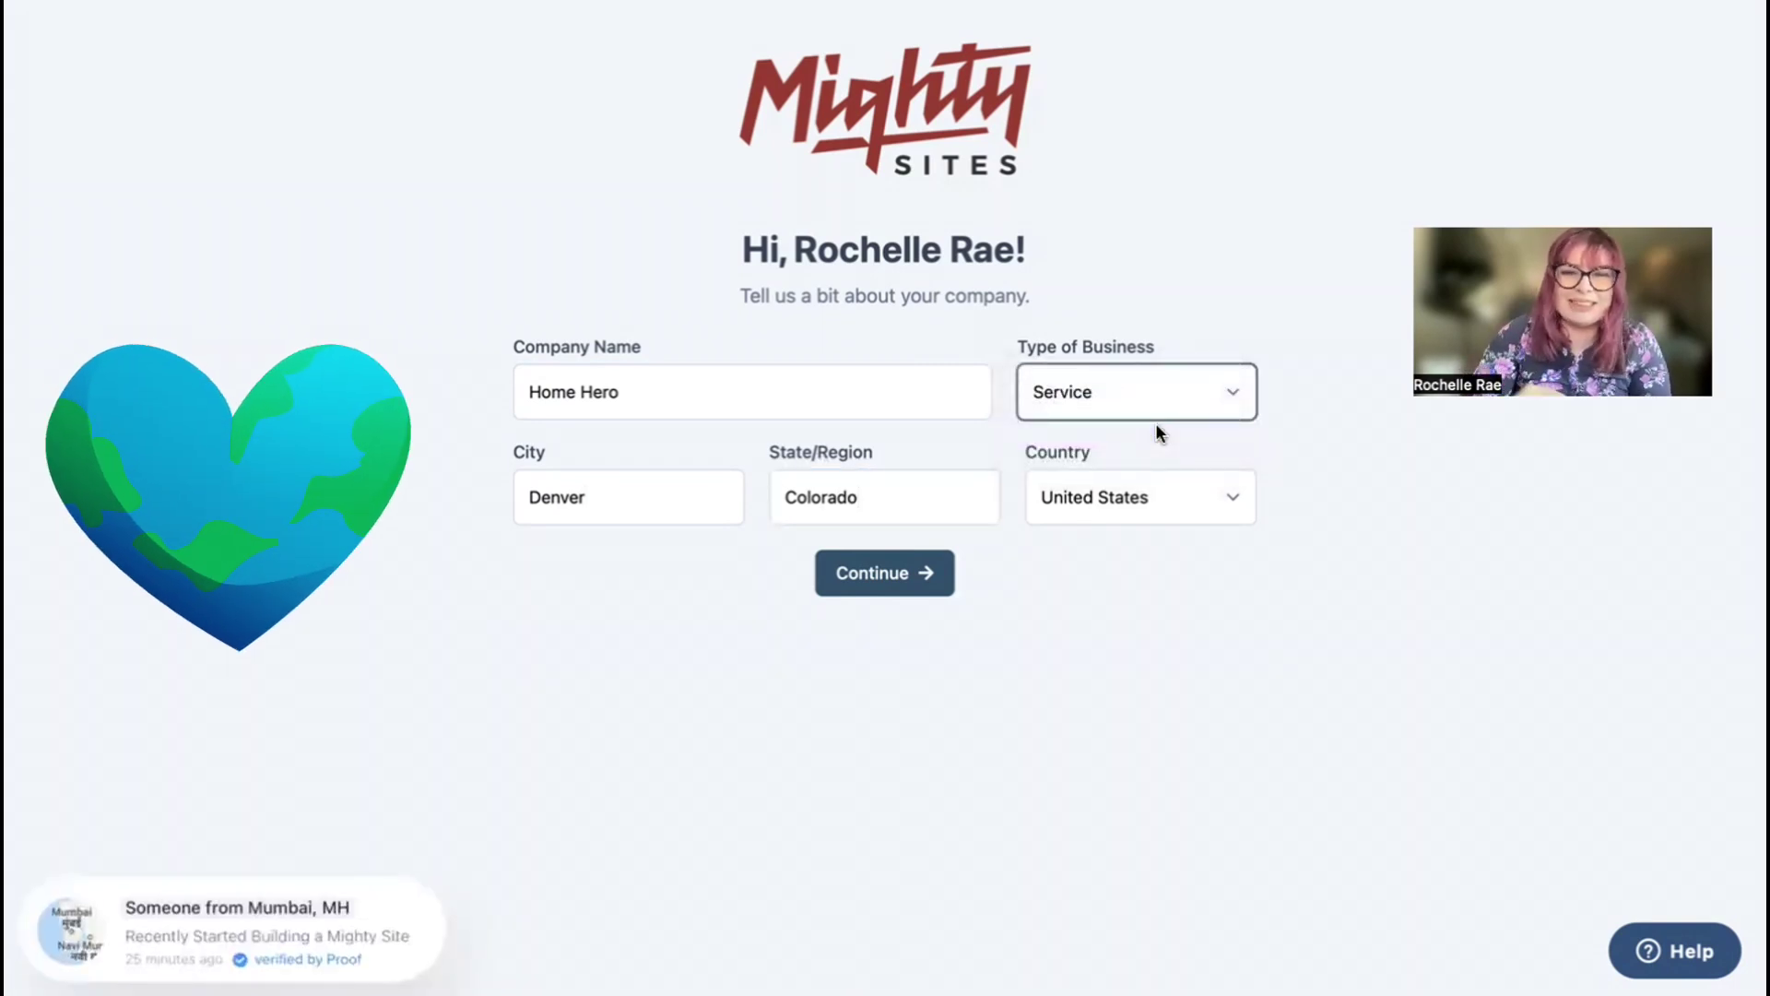
click(880, 573)
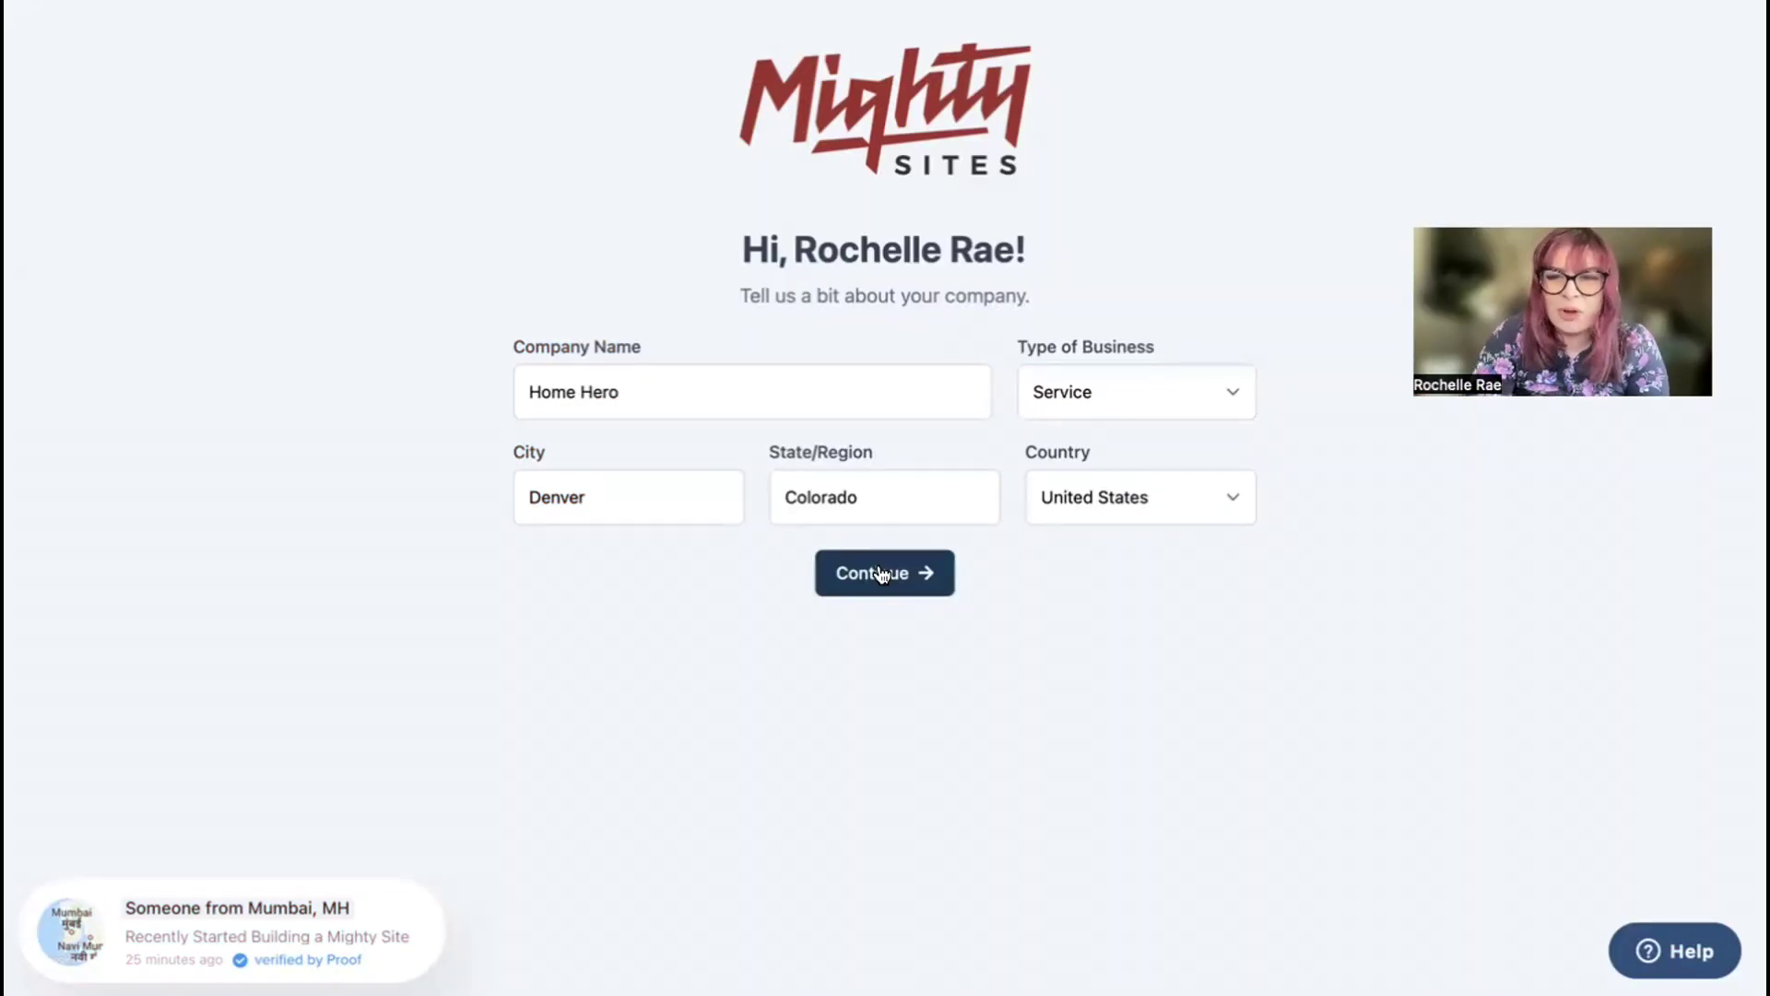
click(880, 574)
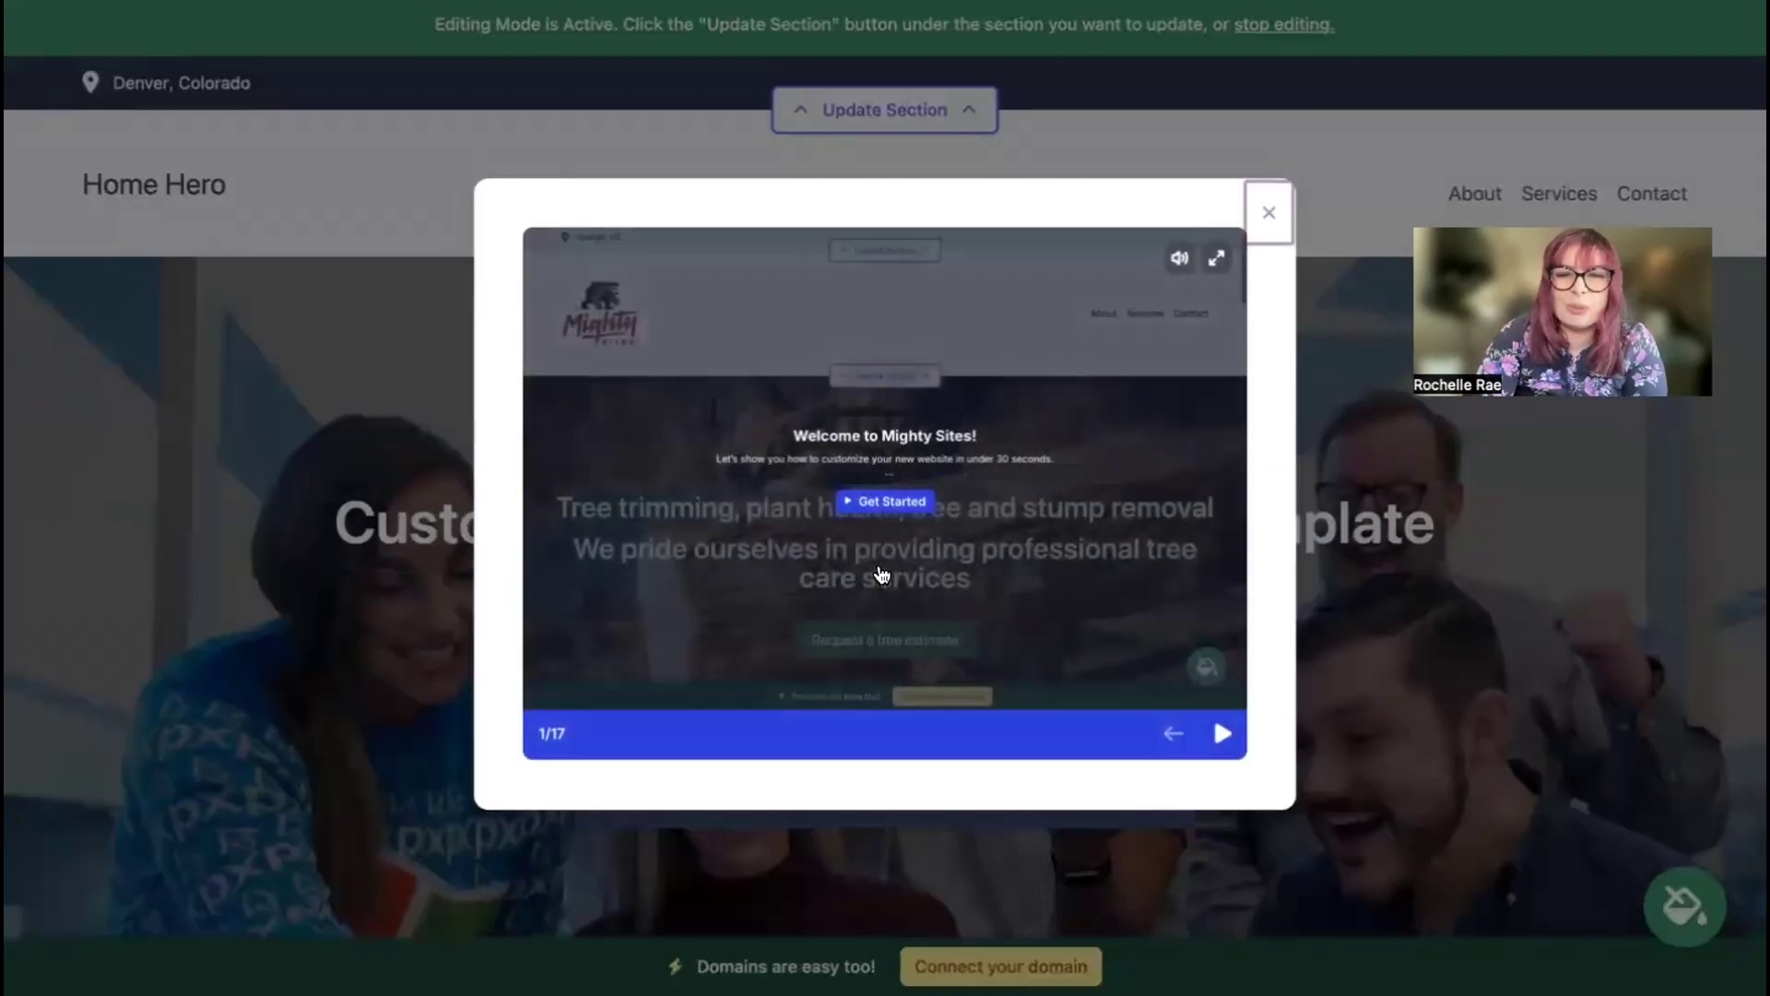
Step: Play the editing tutorial, step through its slides, and close it
click(1223, 733)
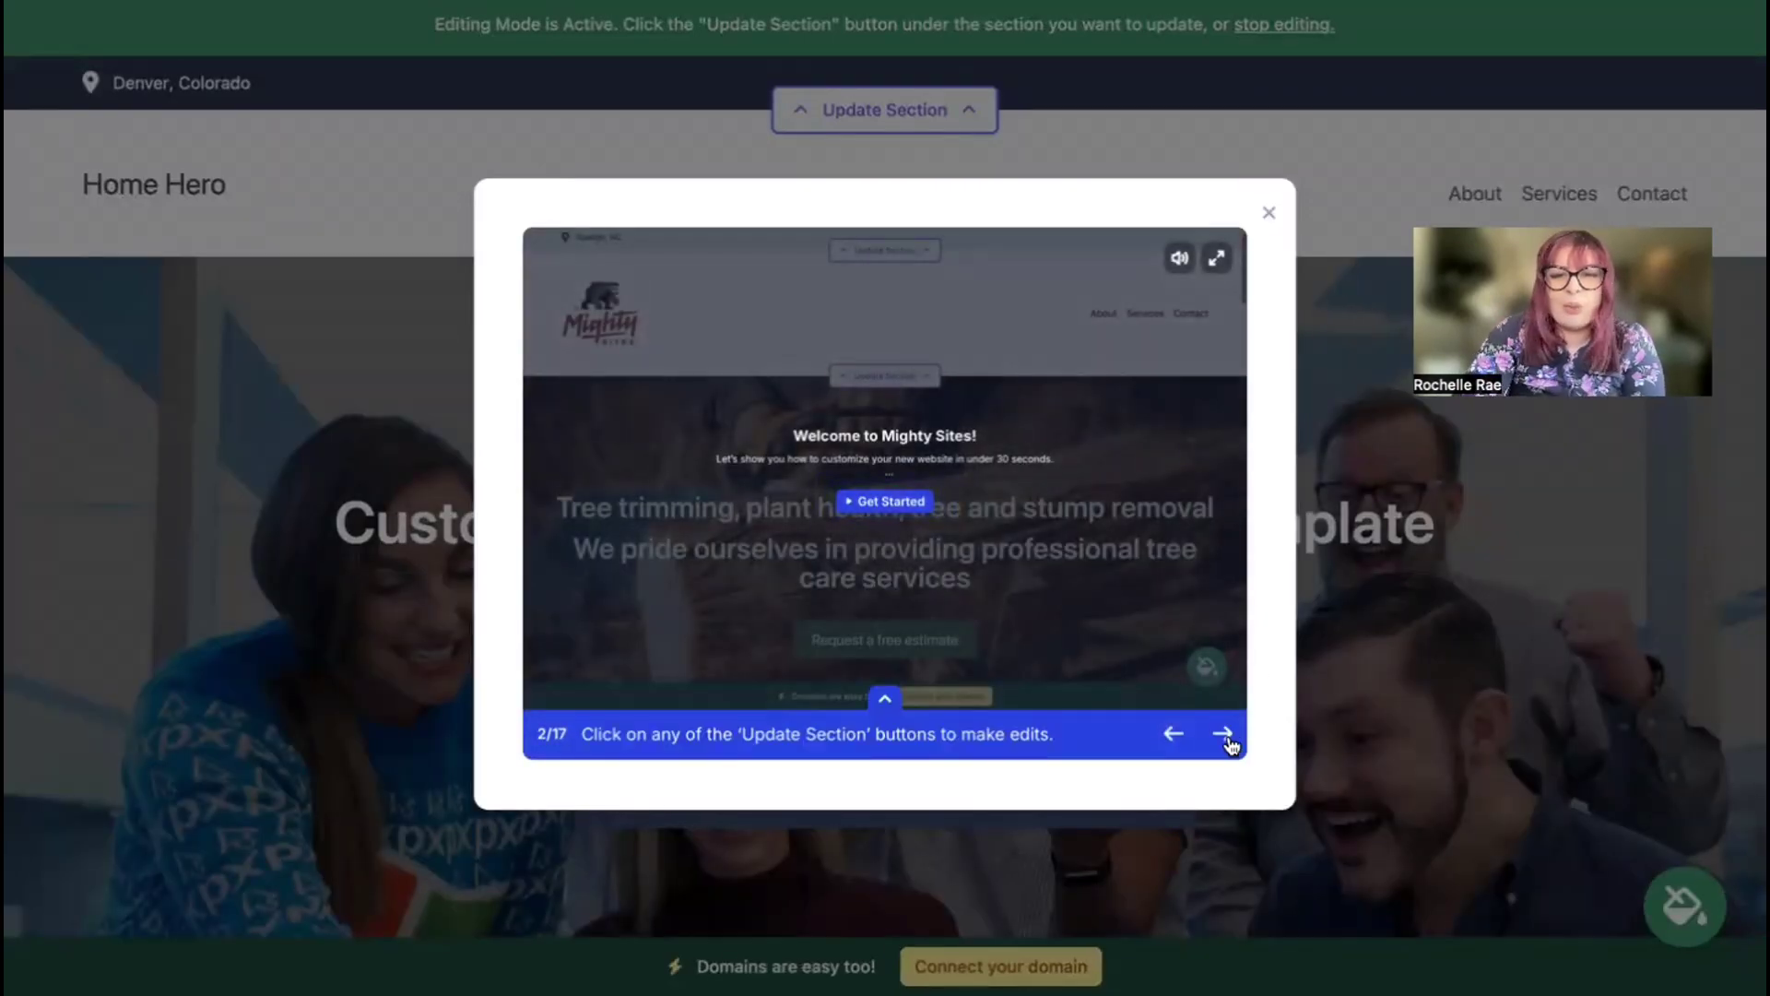
click(1223, 732)
click(1222, 733)
click(1223, 733)
click(1224, 734)
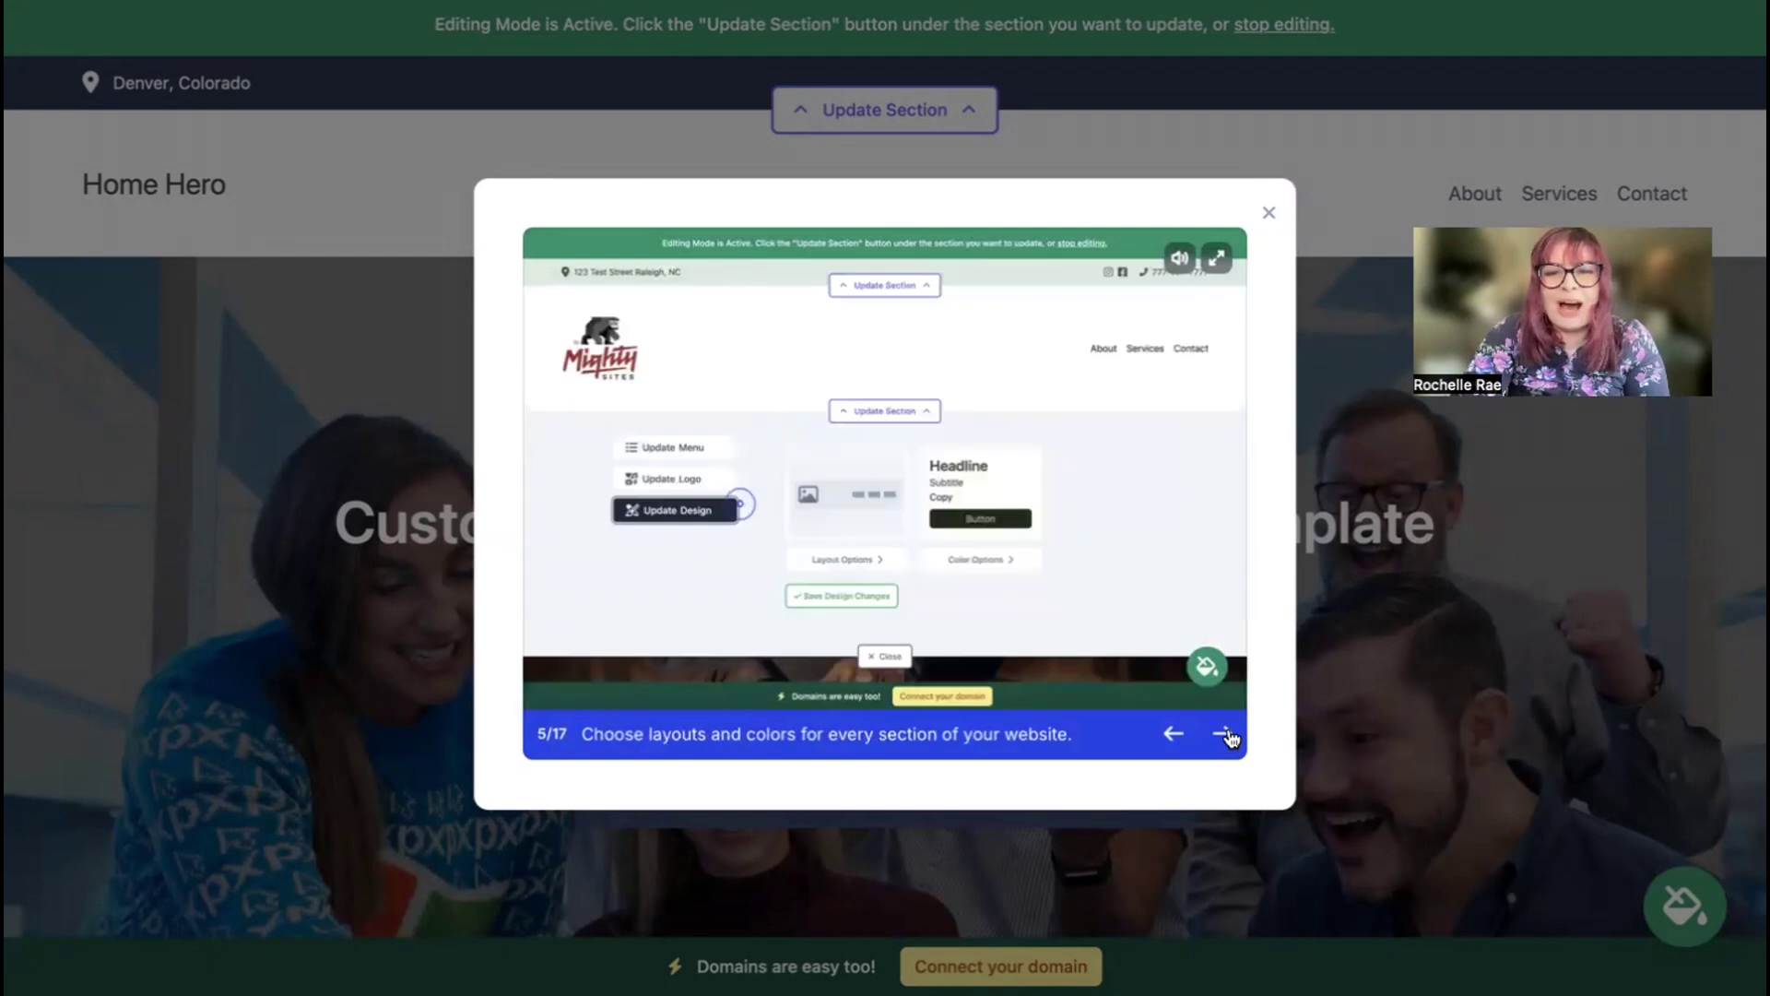
click(1223, 734)
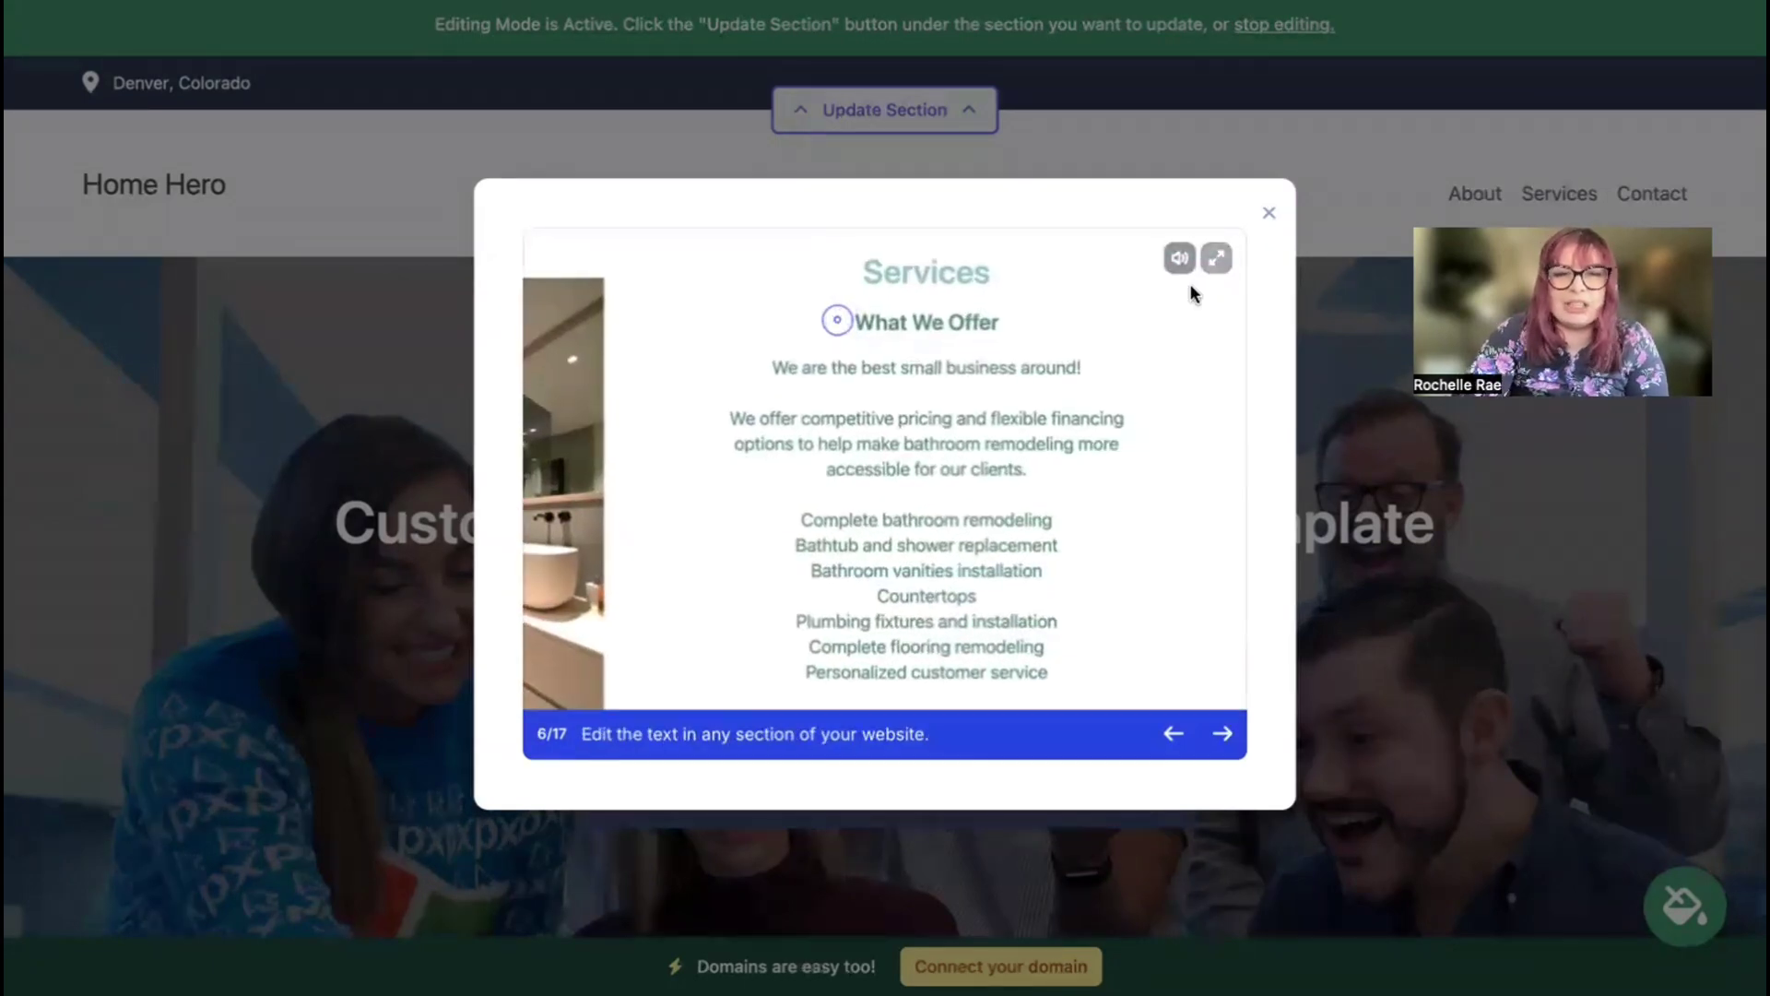
click(1267, 213)
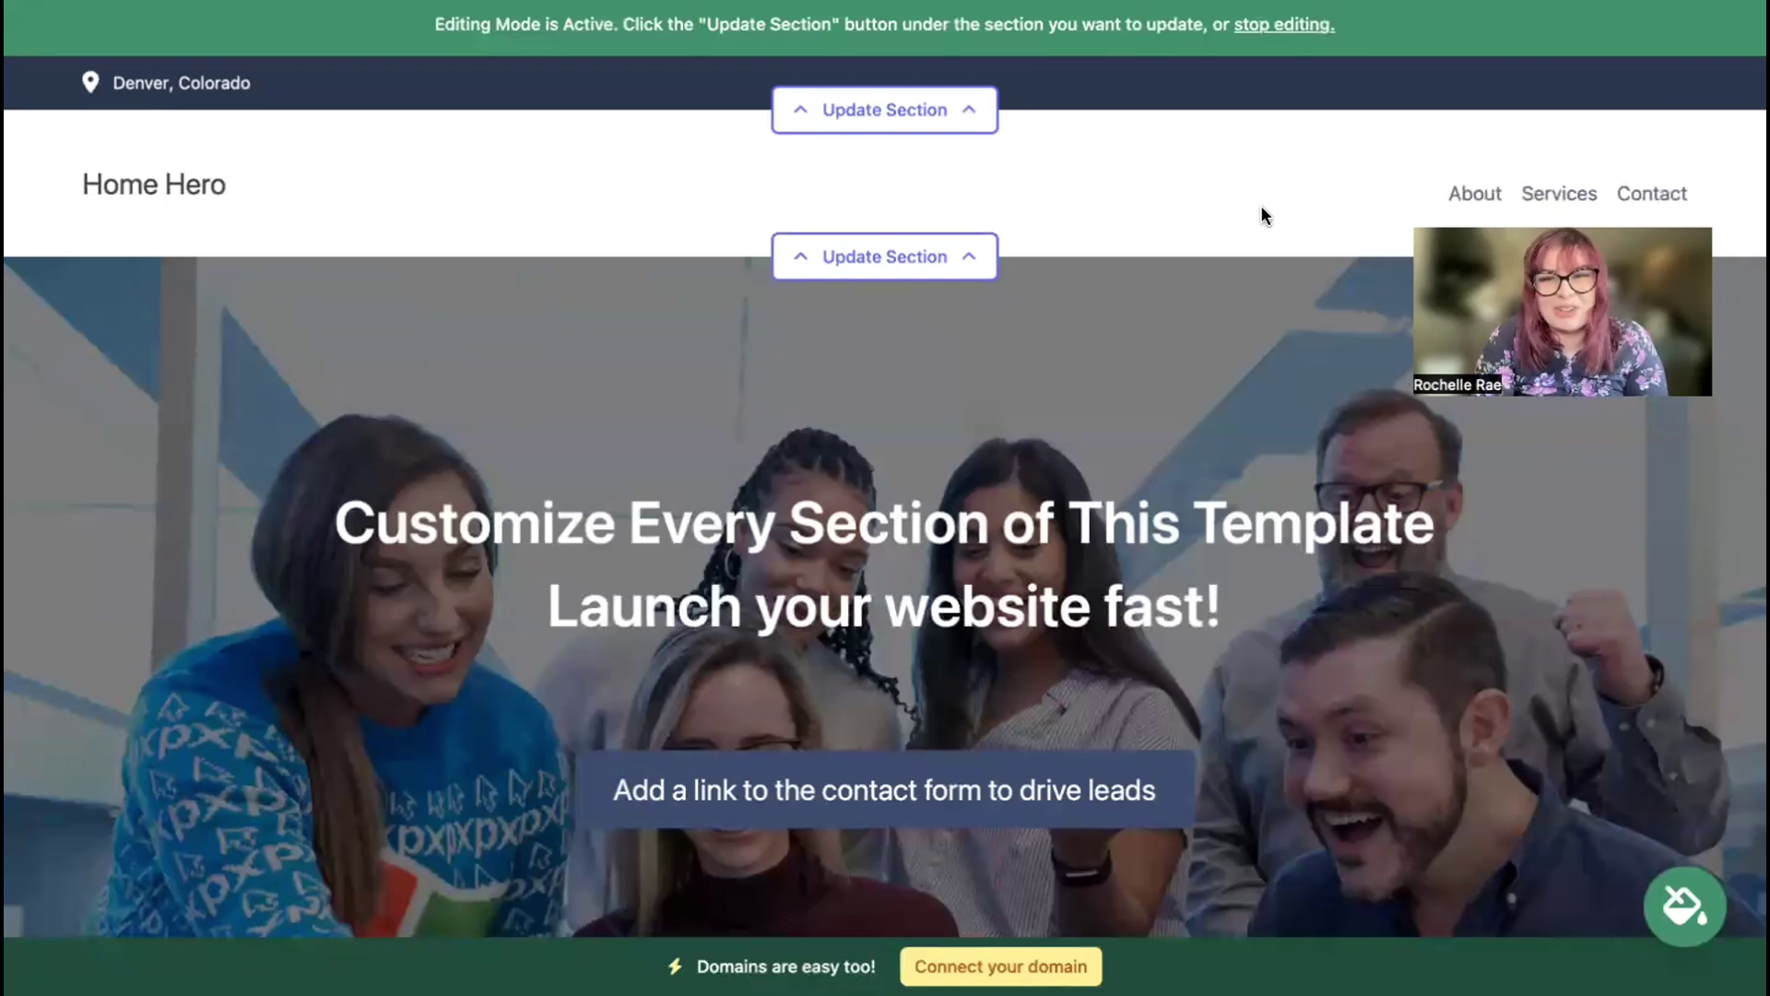
Step: Browse down through the template sections, selecting the two-line hero heading along the way
scroll(602, 145, down, 4)
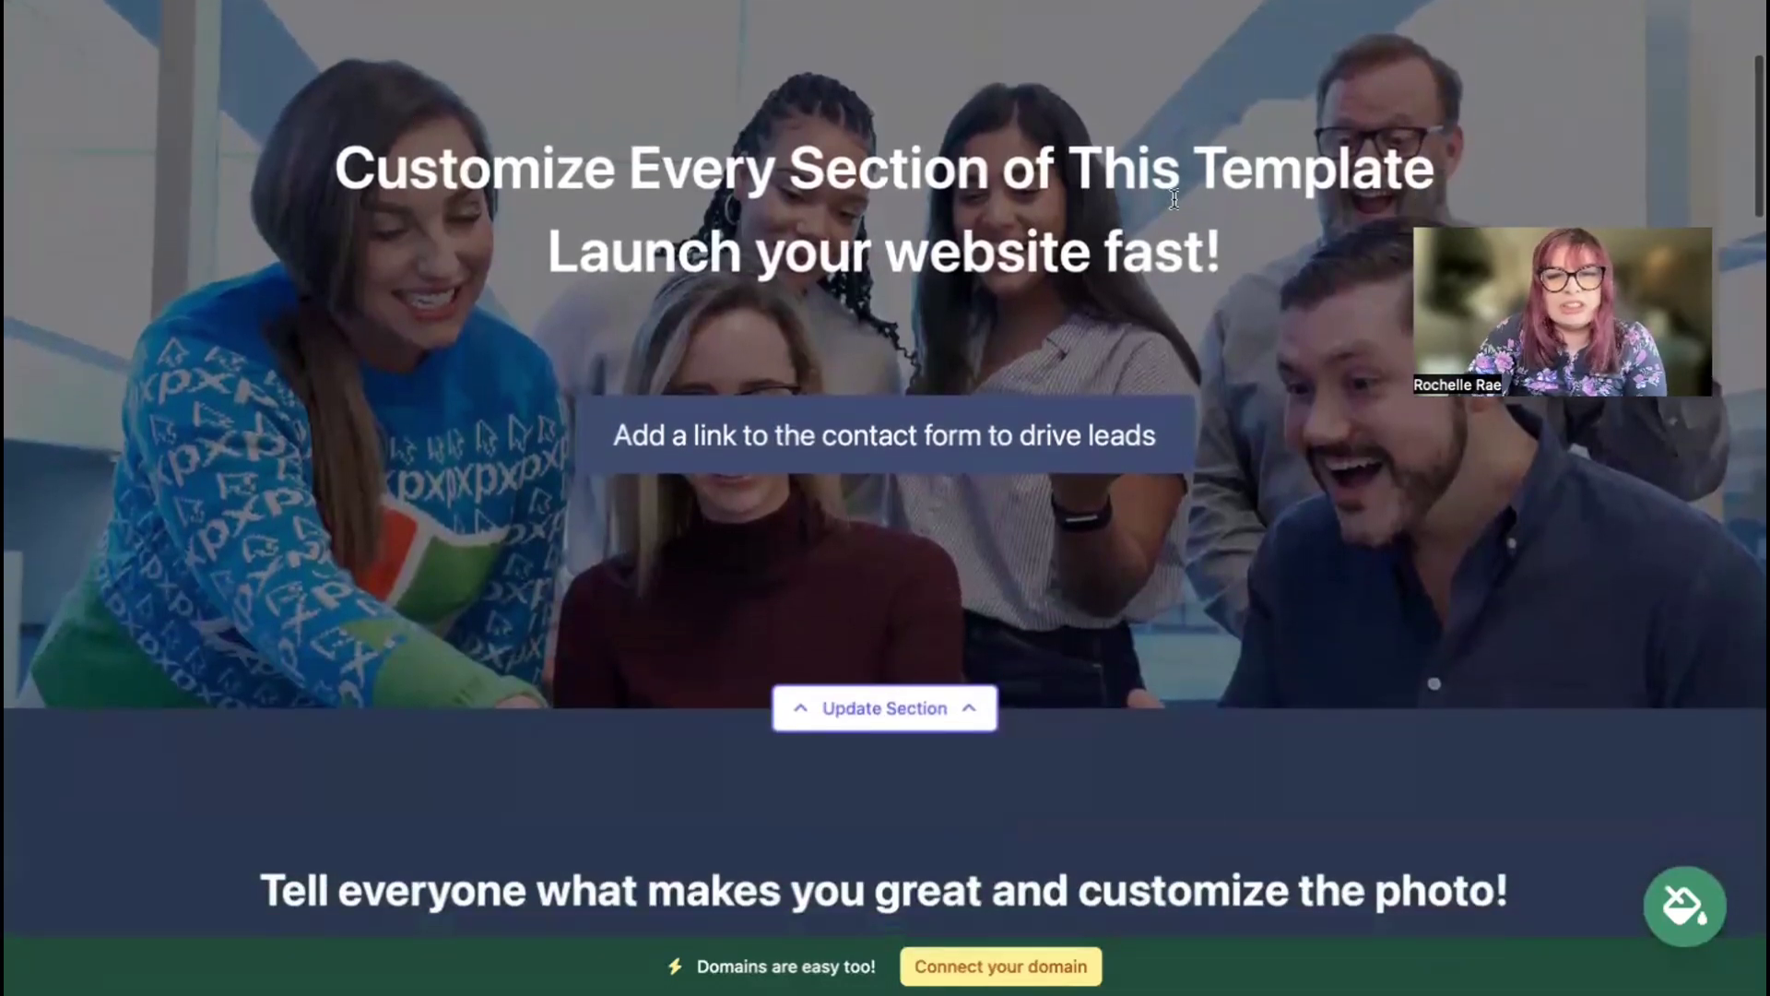
triple_click(1175, 199)
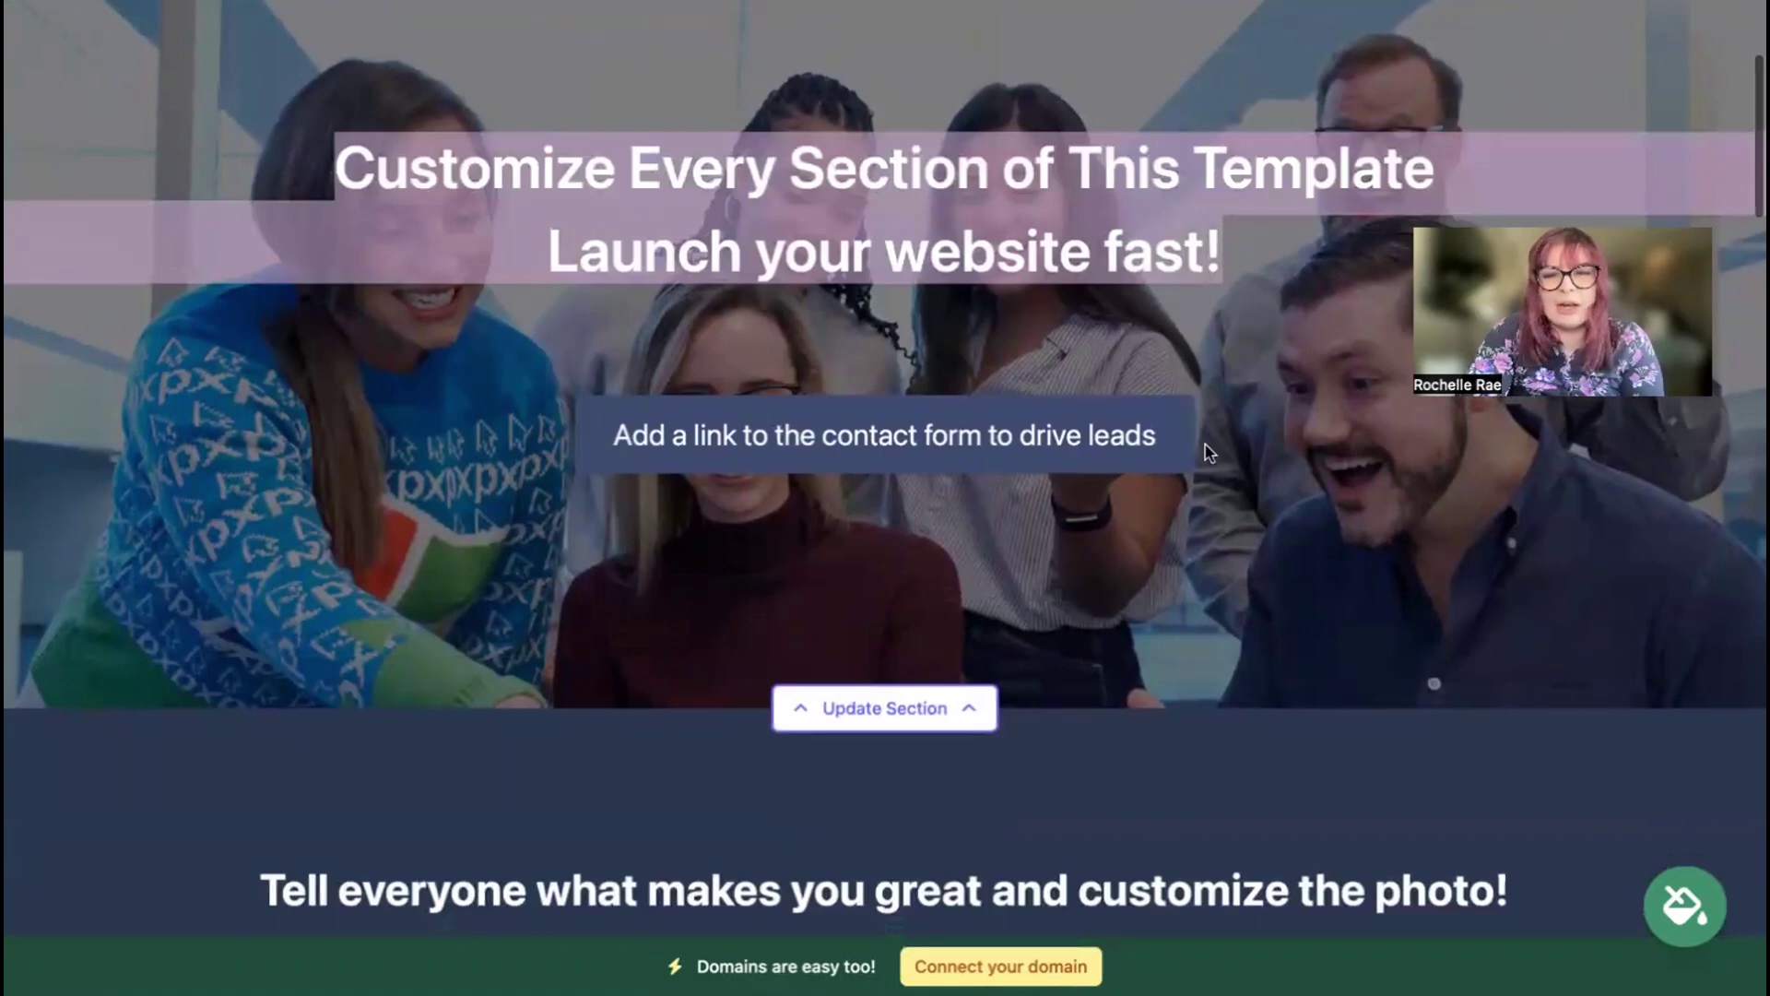
scroll(1209, 452, down, 4)
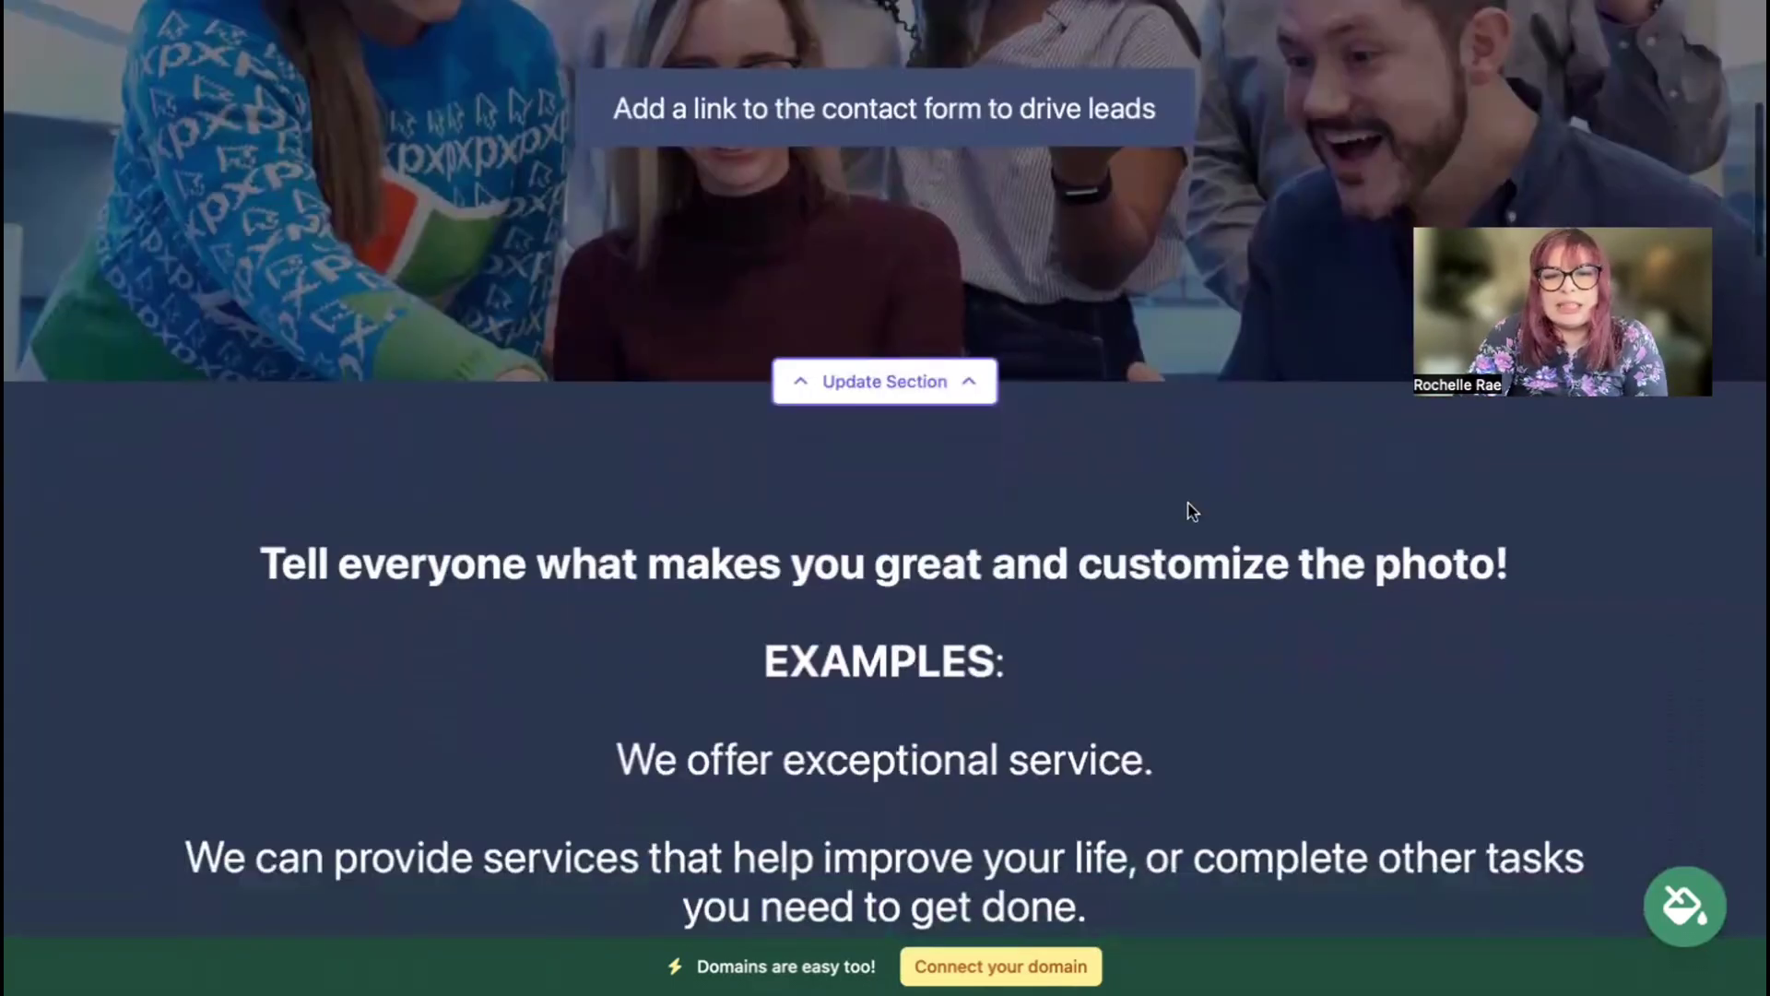
scroll(1192, 511, down, 20)
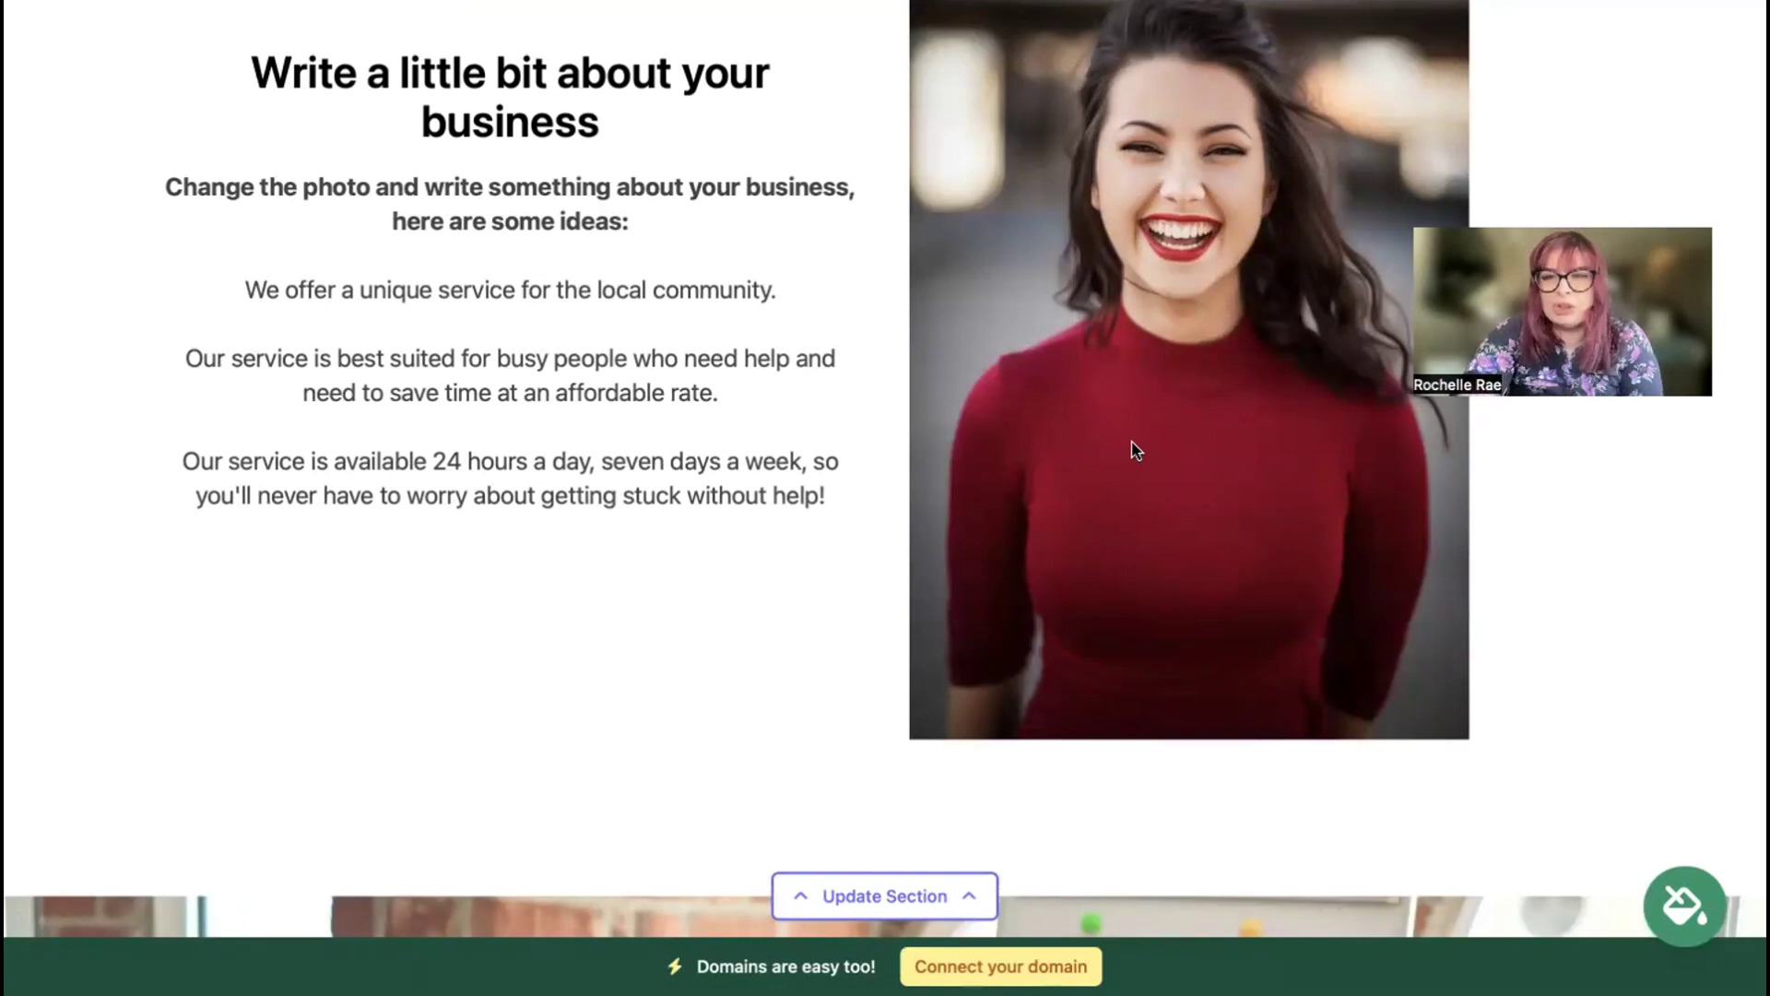
scroll(1136, 450, up, 1)
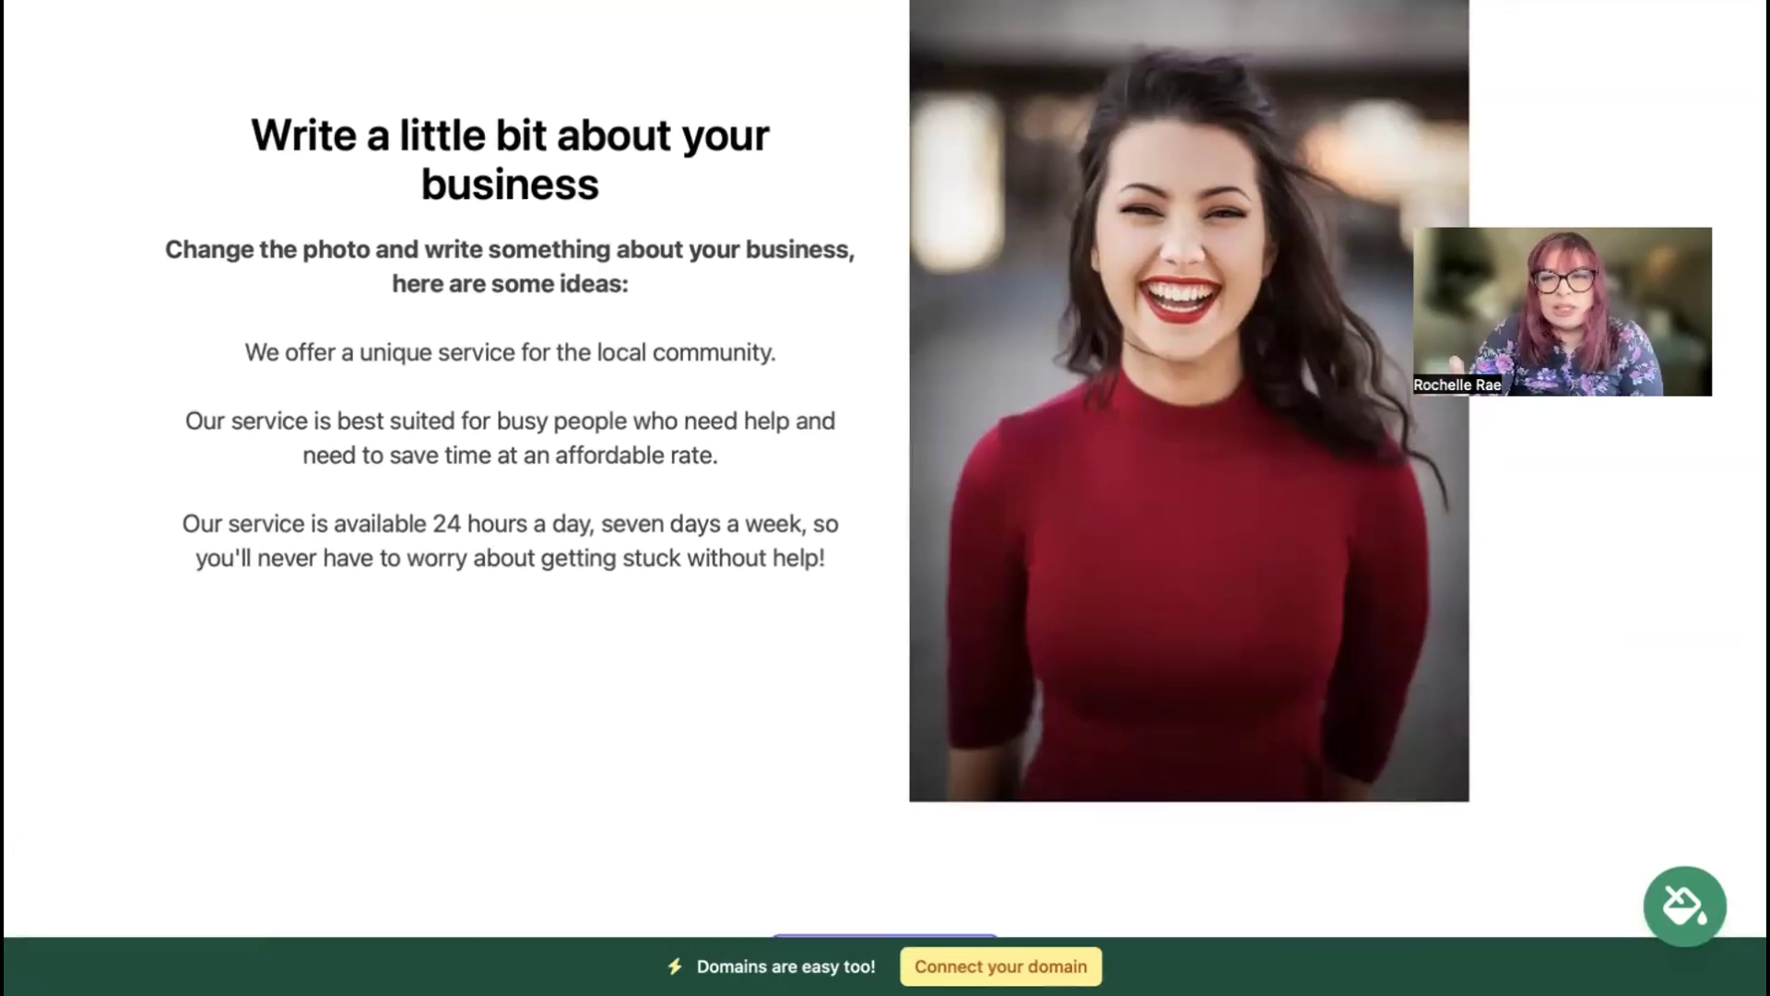
scroll(883, 471, down, 3)
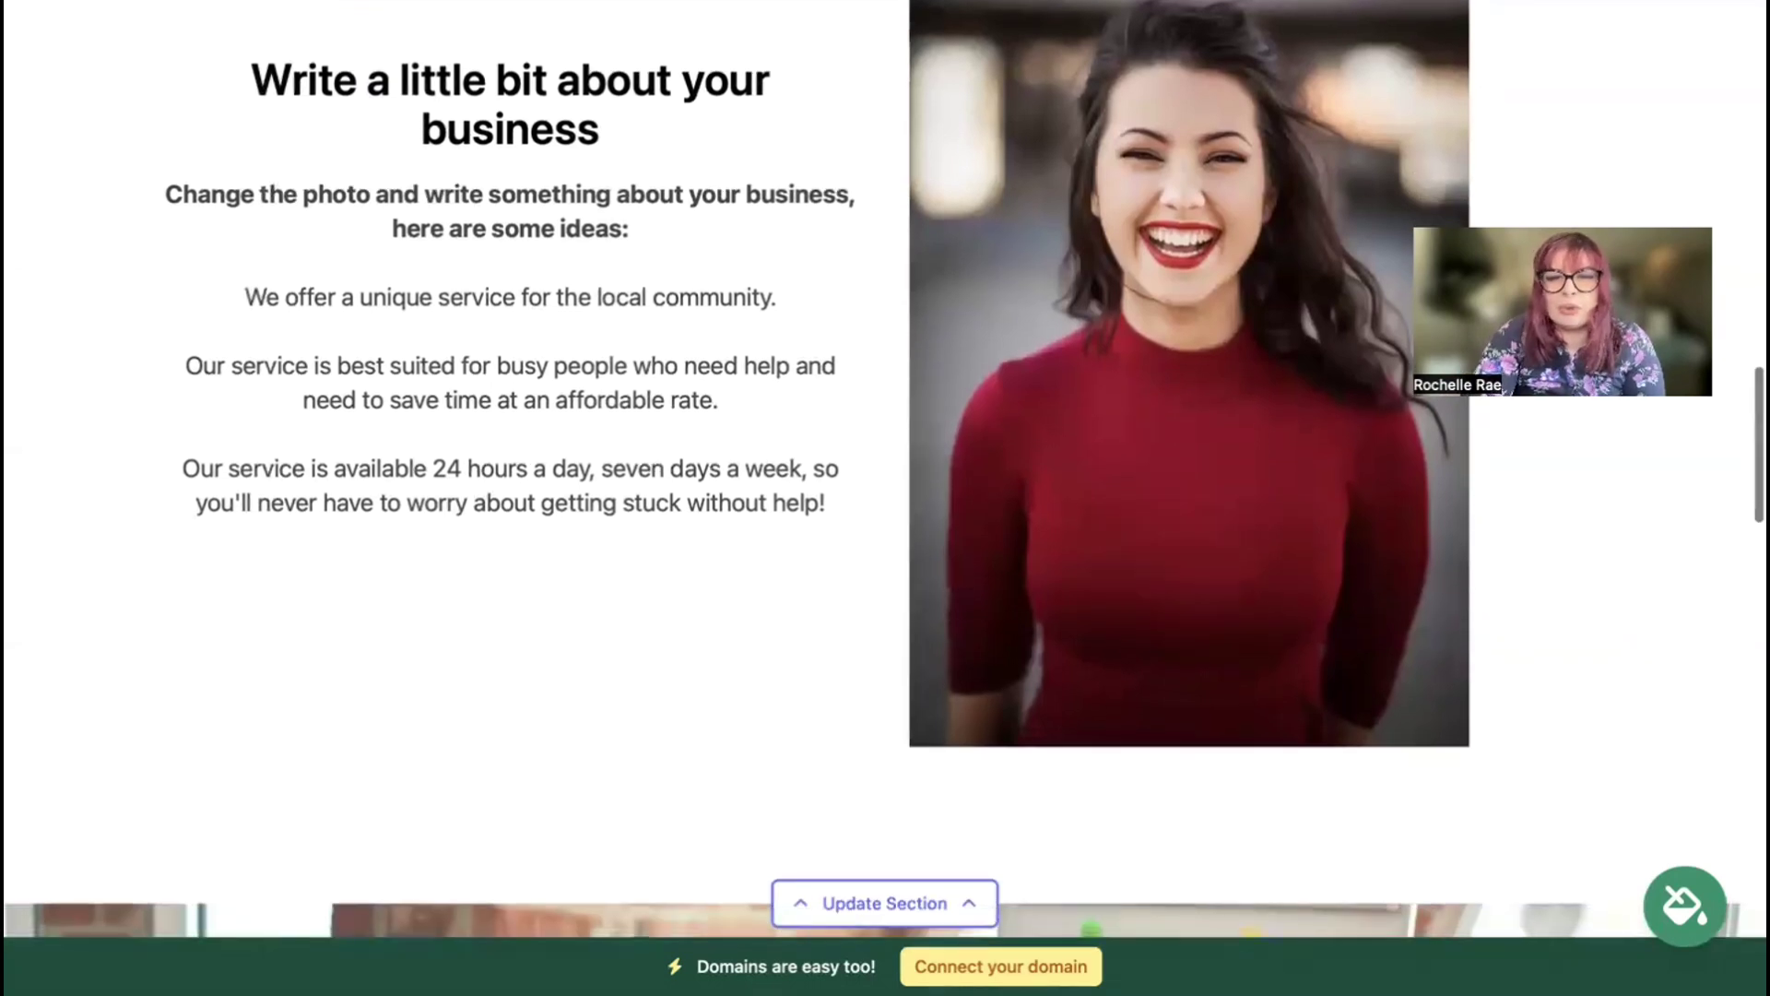
scroll(884, 470, down, 4)
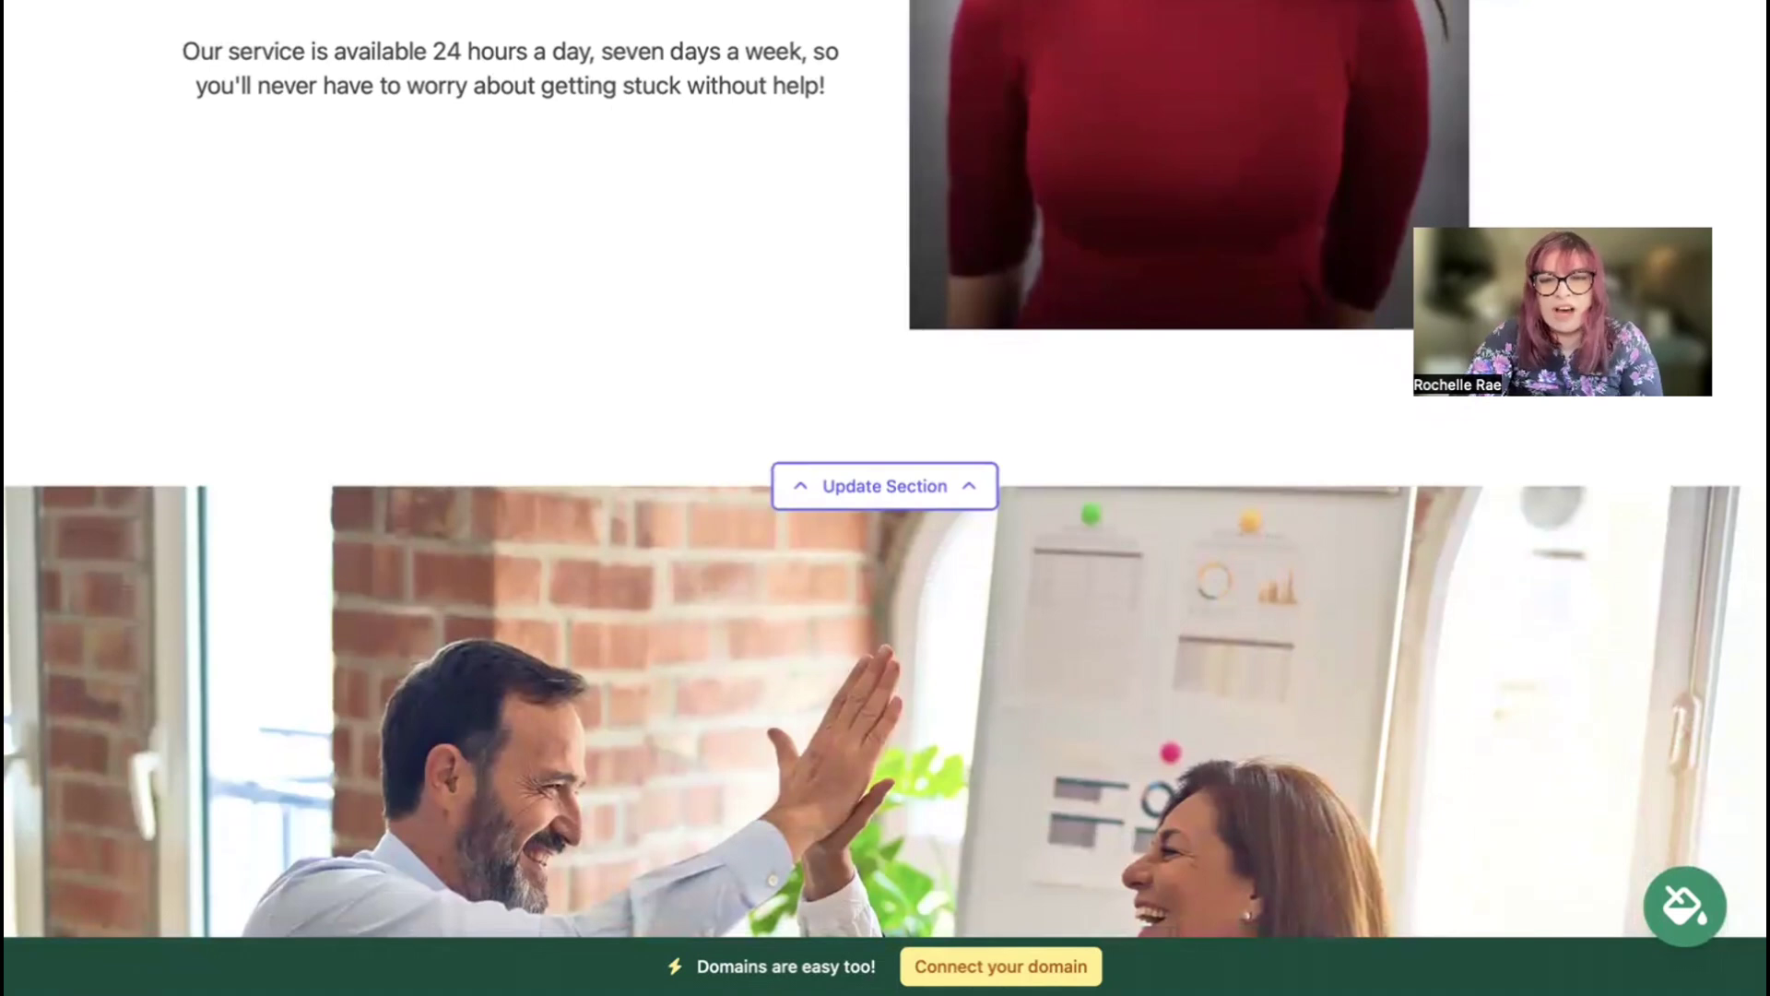
scroll(883, 470, down, 5)
scroll(883, 470, down, 6)
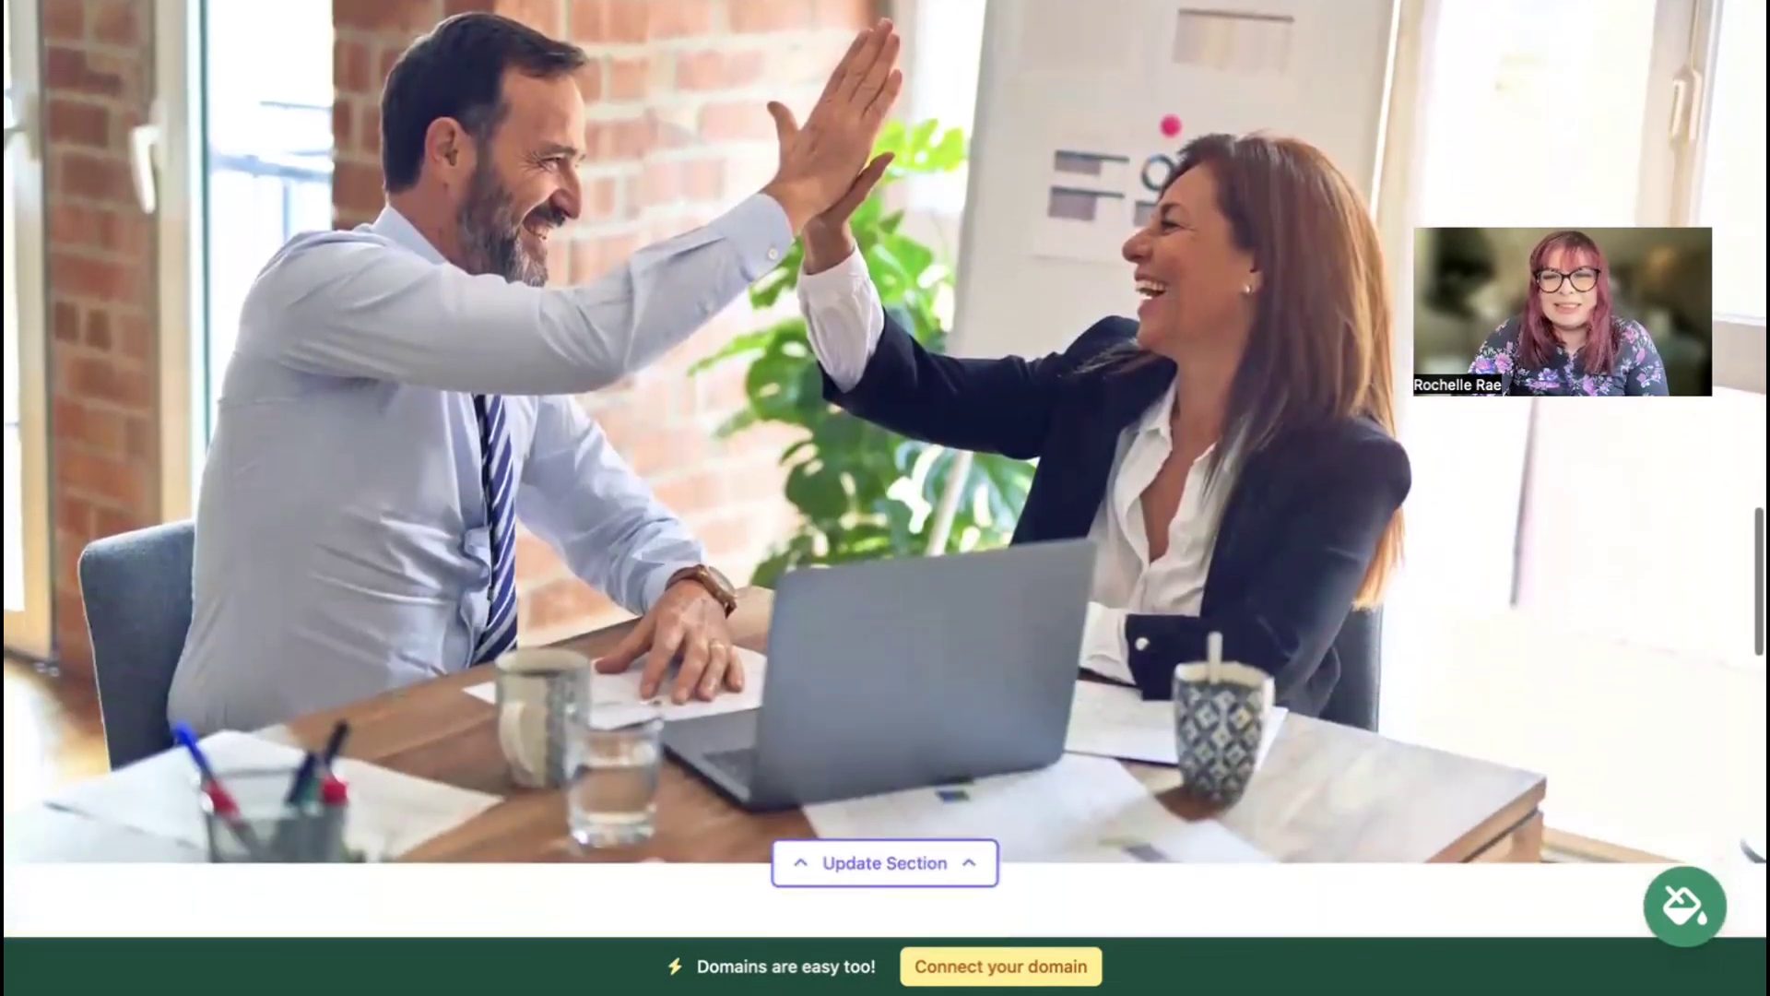
scroll(883, 470, down, 6)
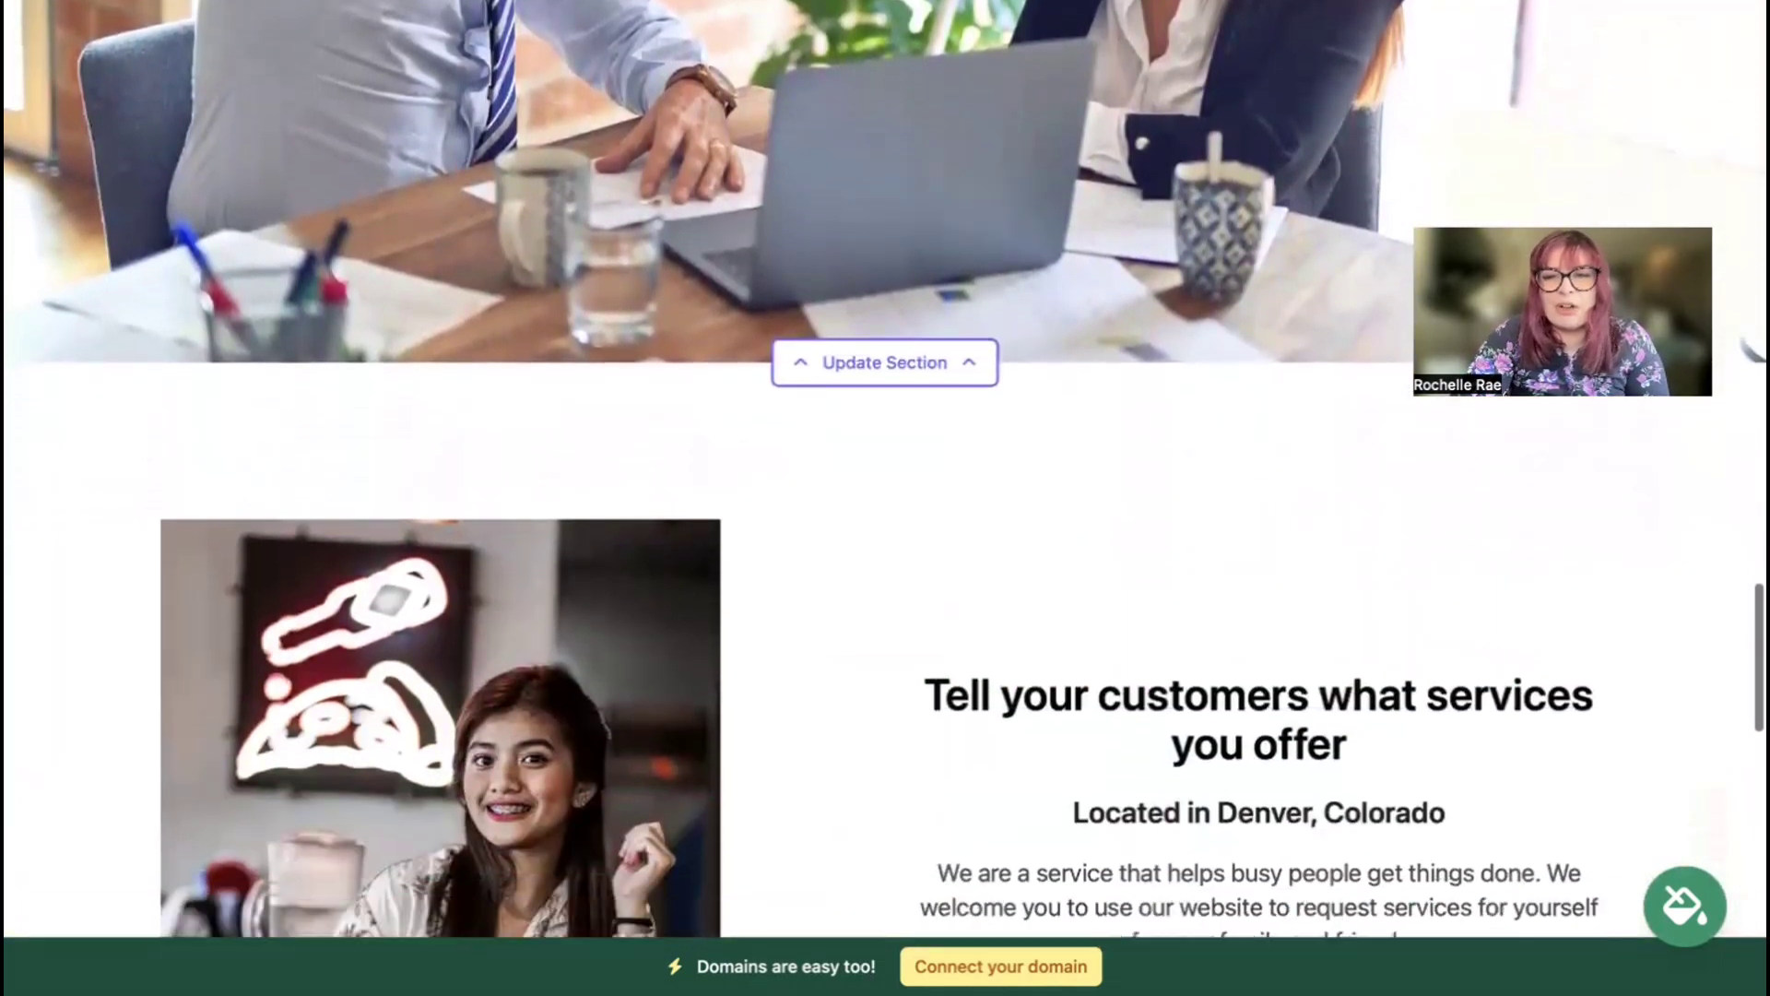
scroll(883, 470, down, 3)
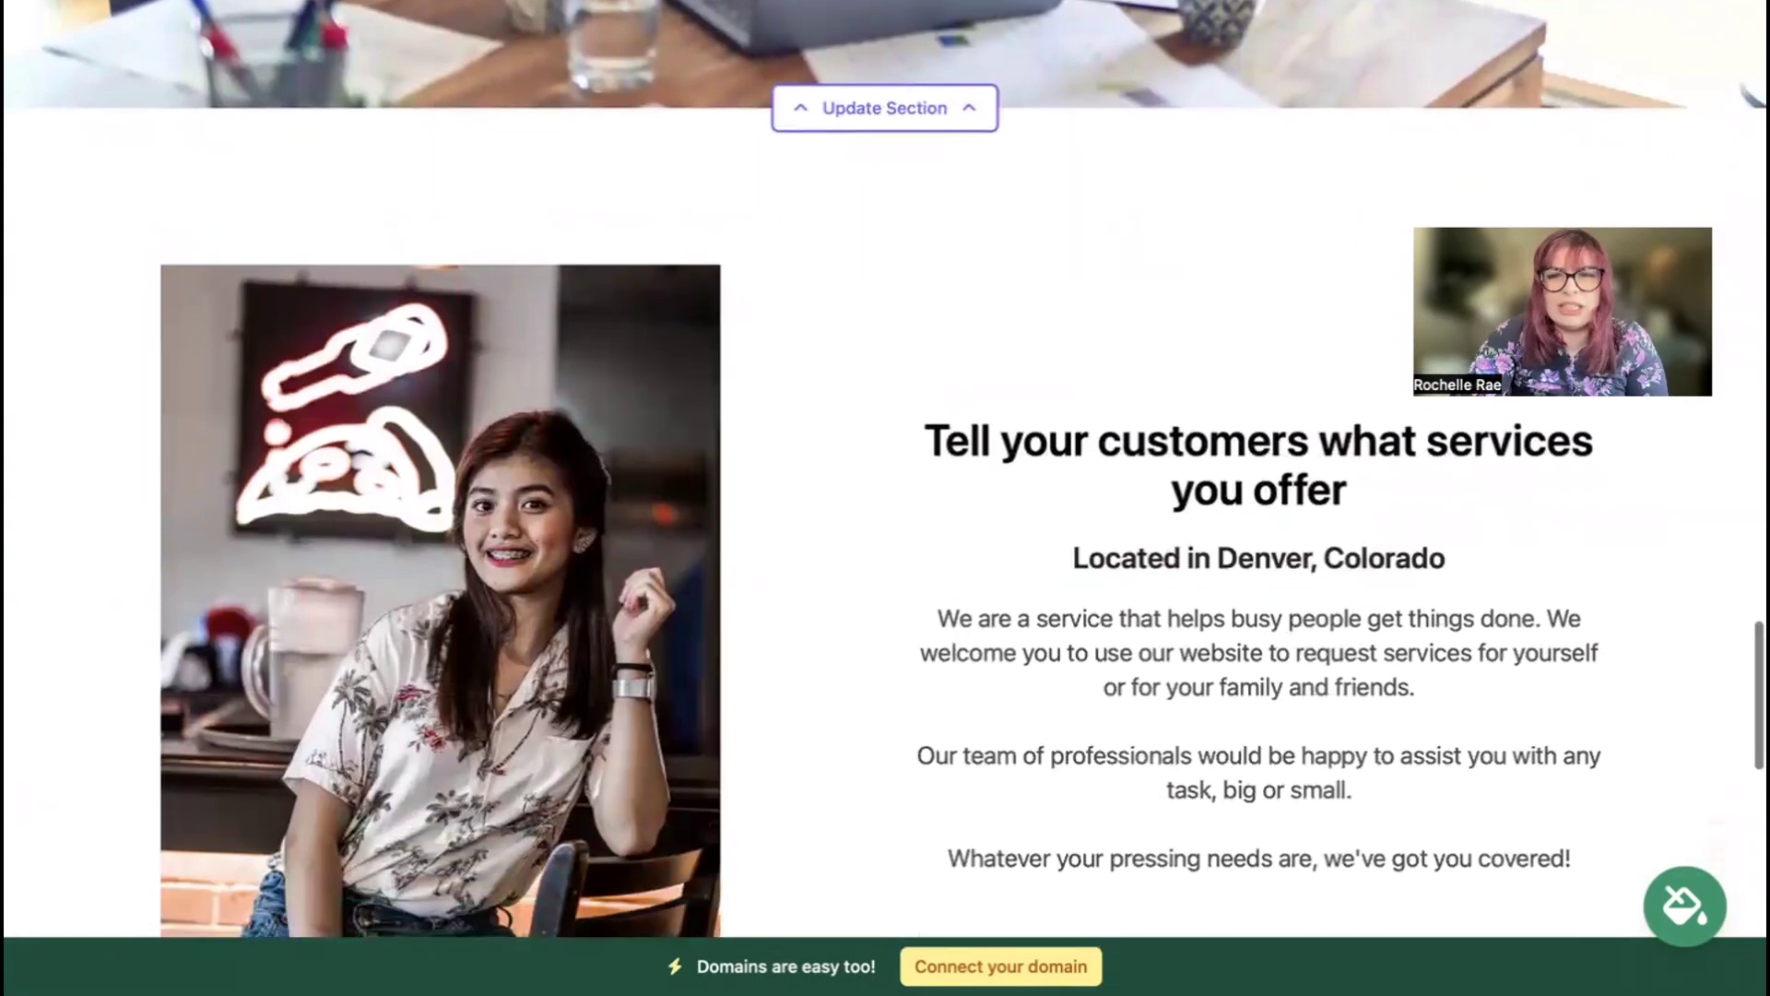
scroll(883, 470, down, 1)
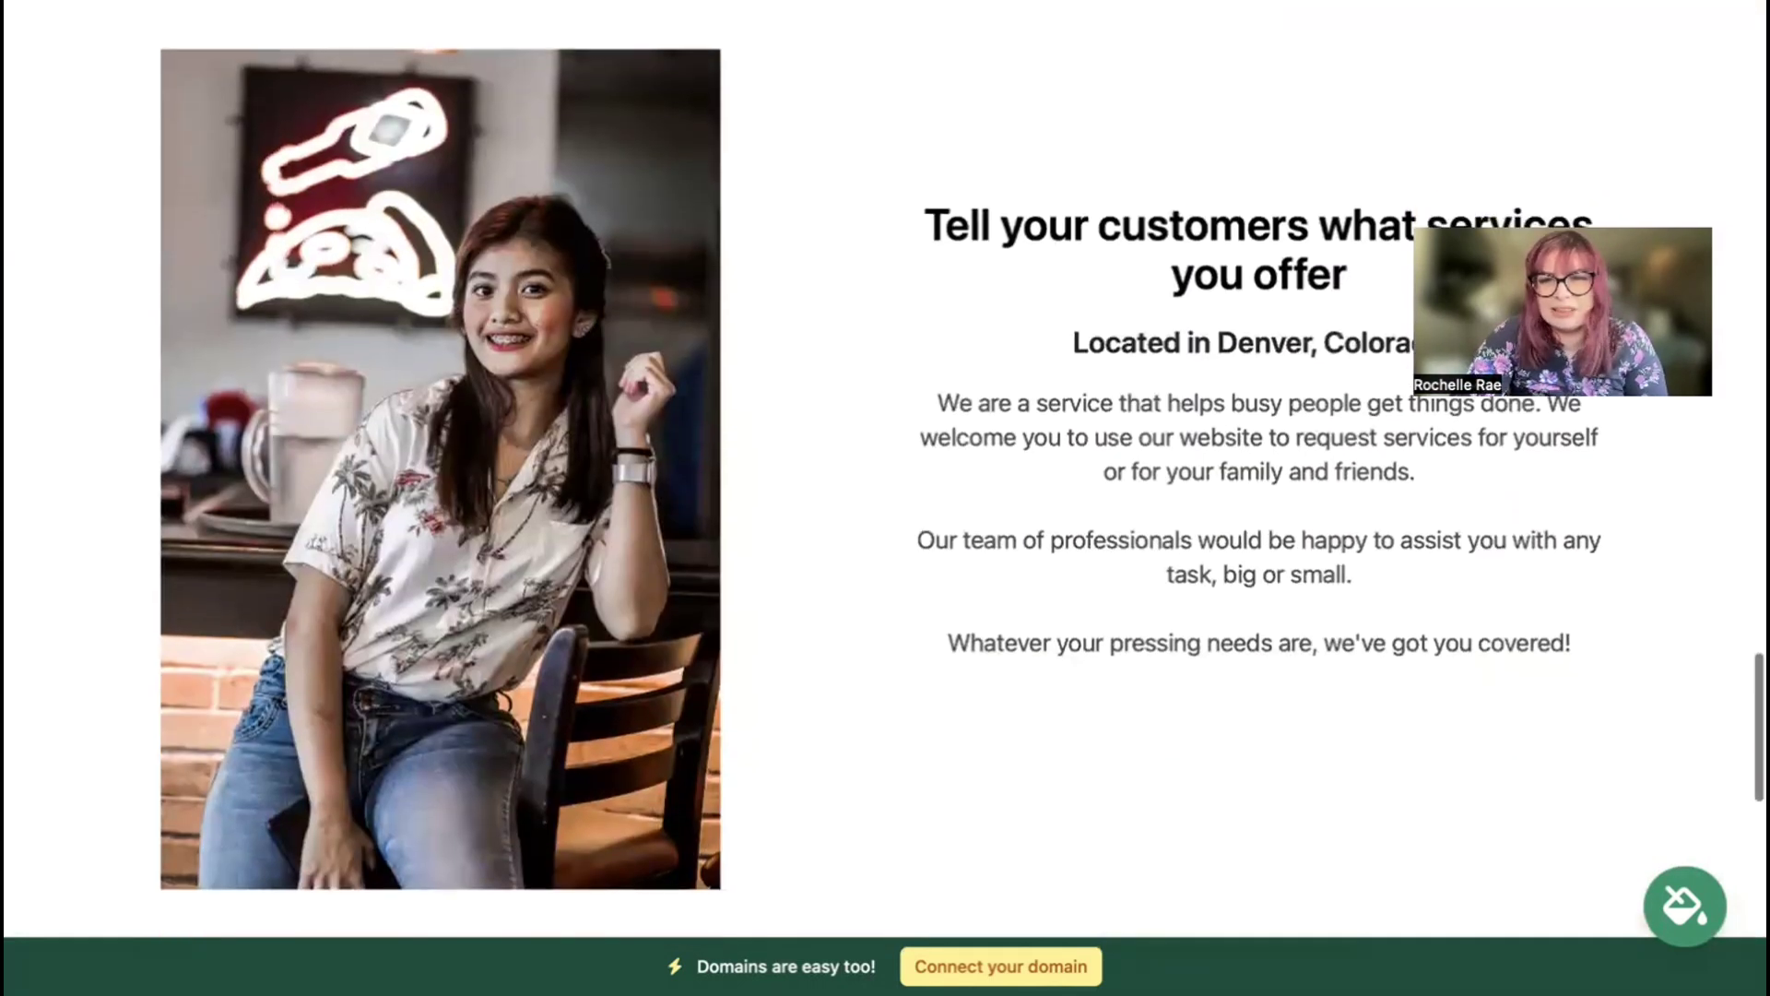
scroll(883, 470, down, 6)
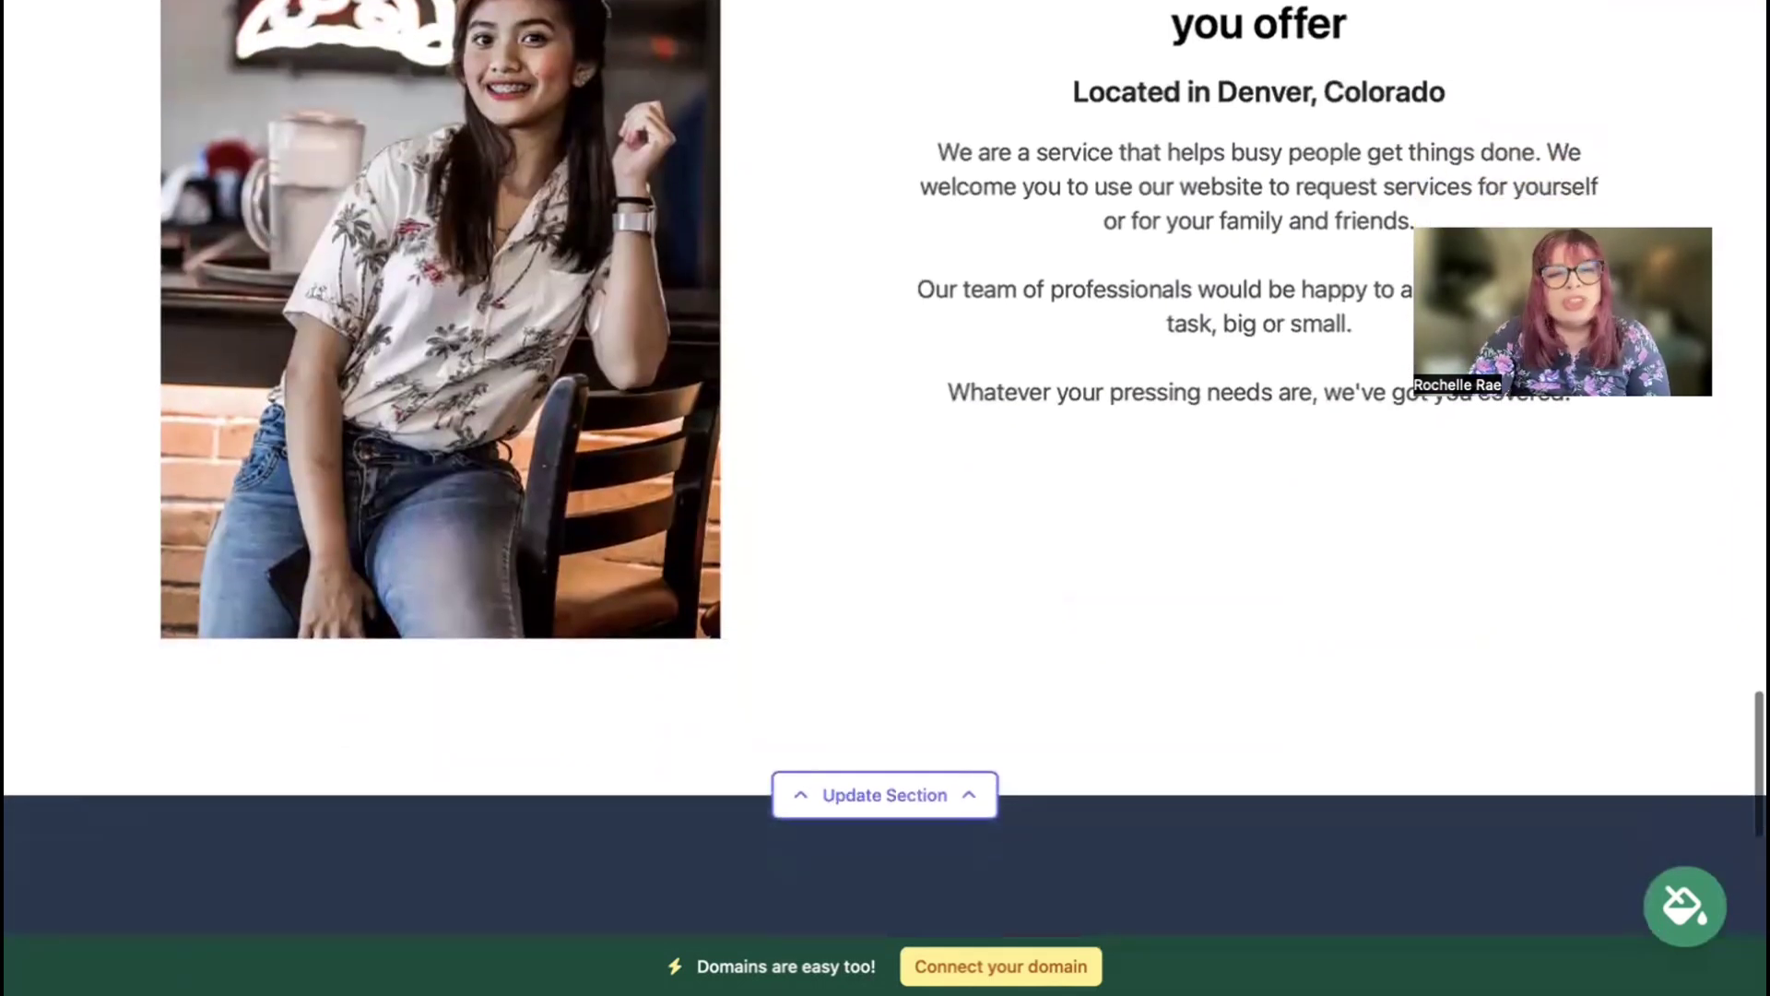
Step: Return to the top and open Update Section on the location contact bar
scroll(885, 433, up, 5)
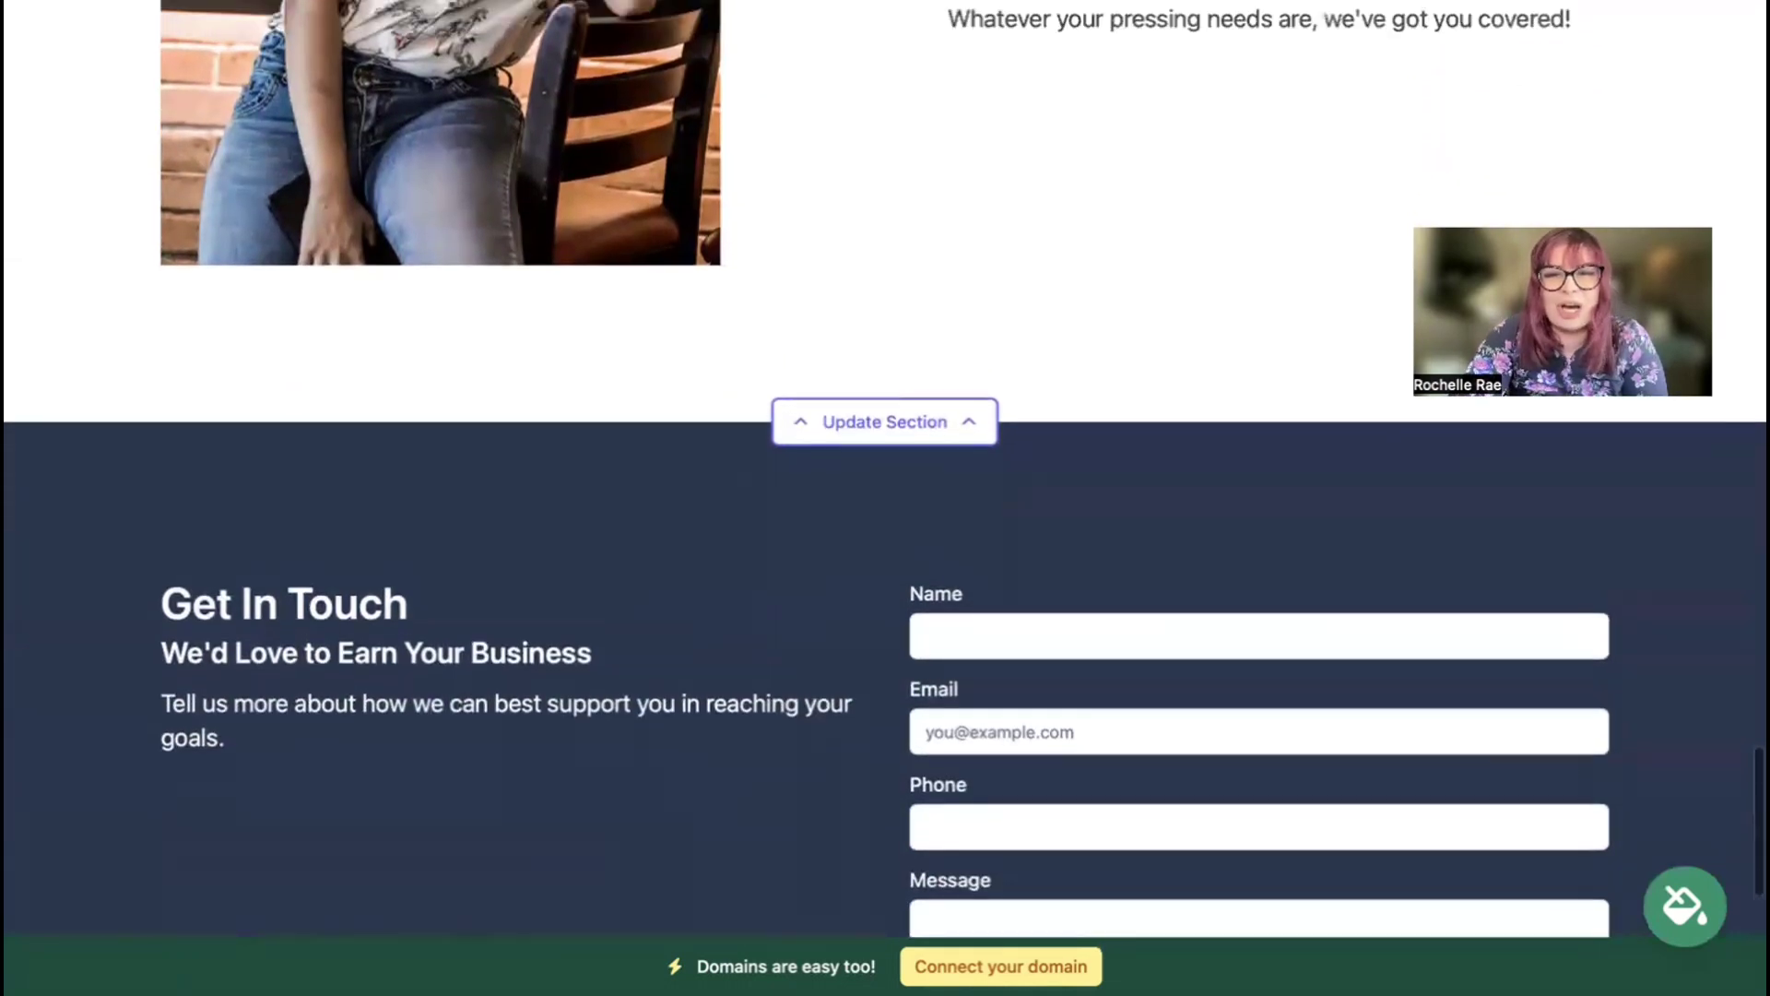
scroll(885, 470, up, 6)
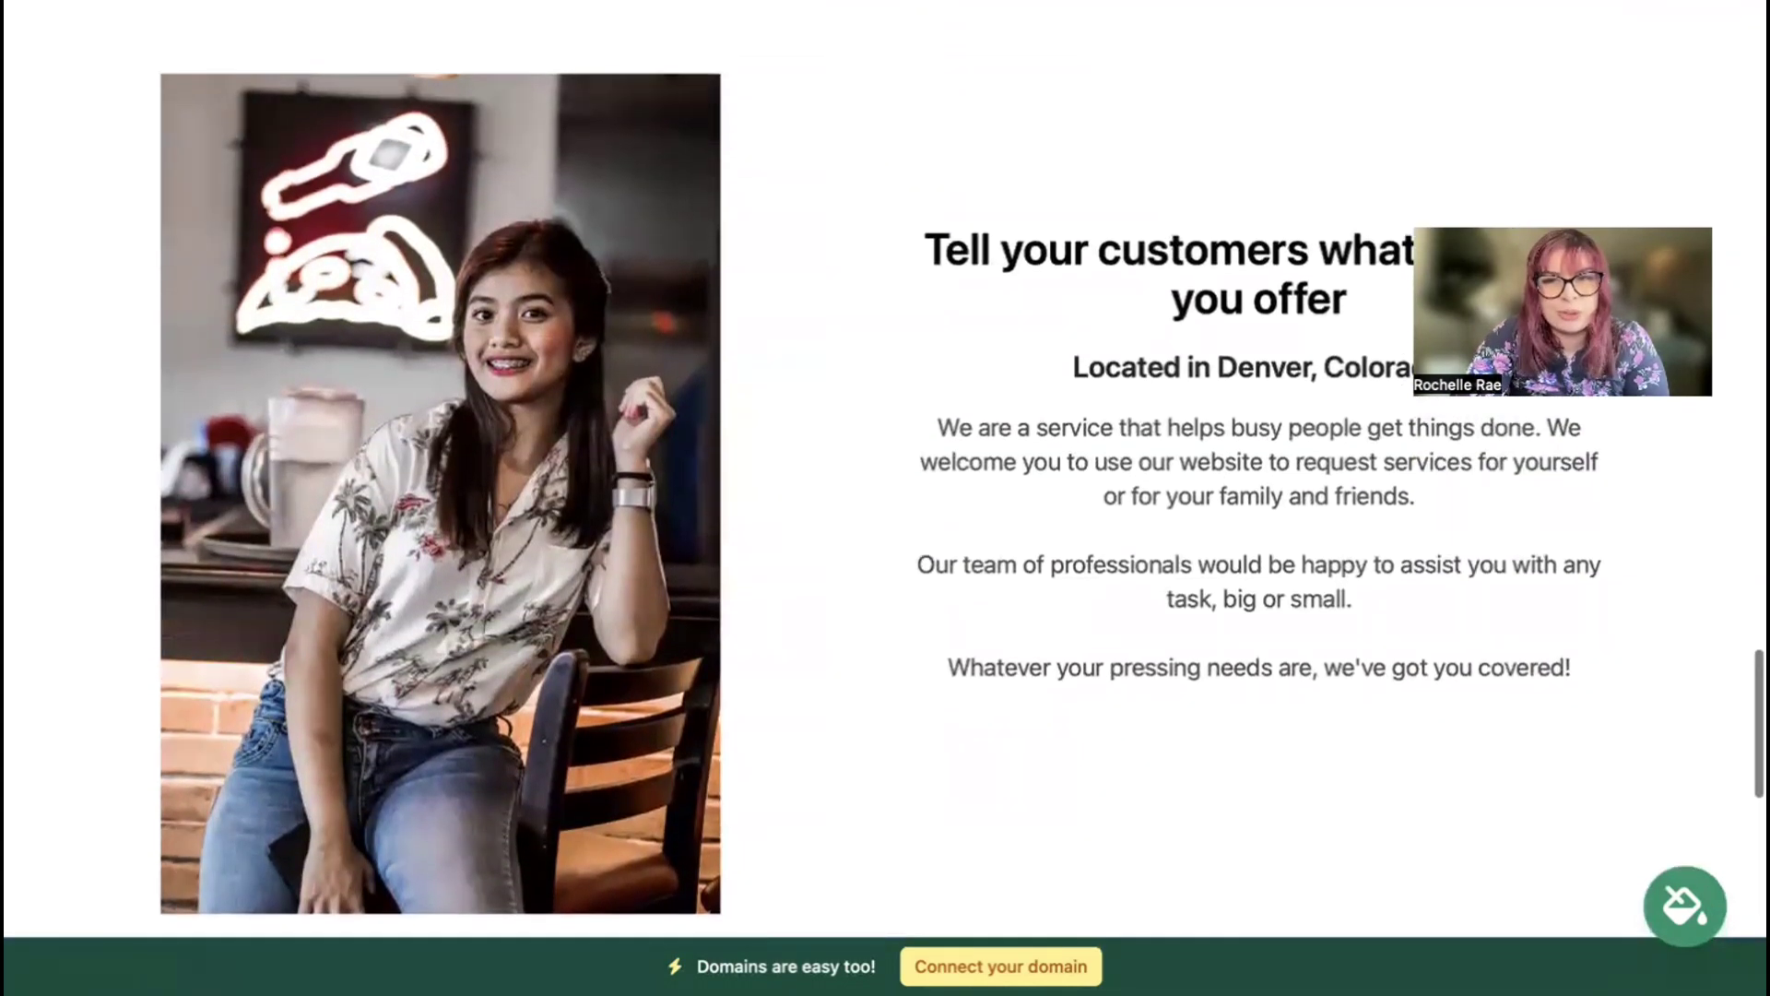
scroll(885, 470, up, 3)
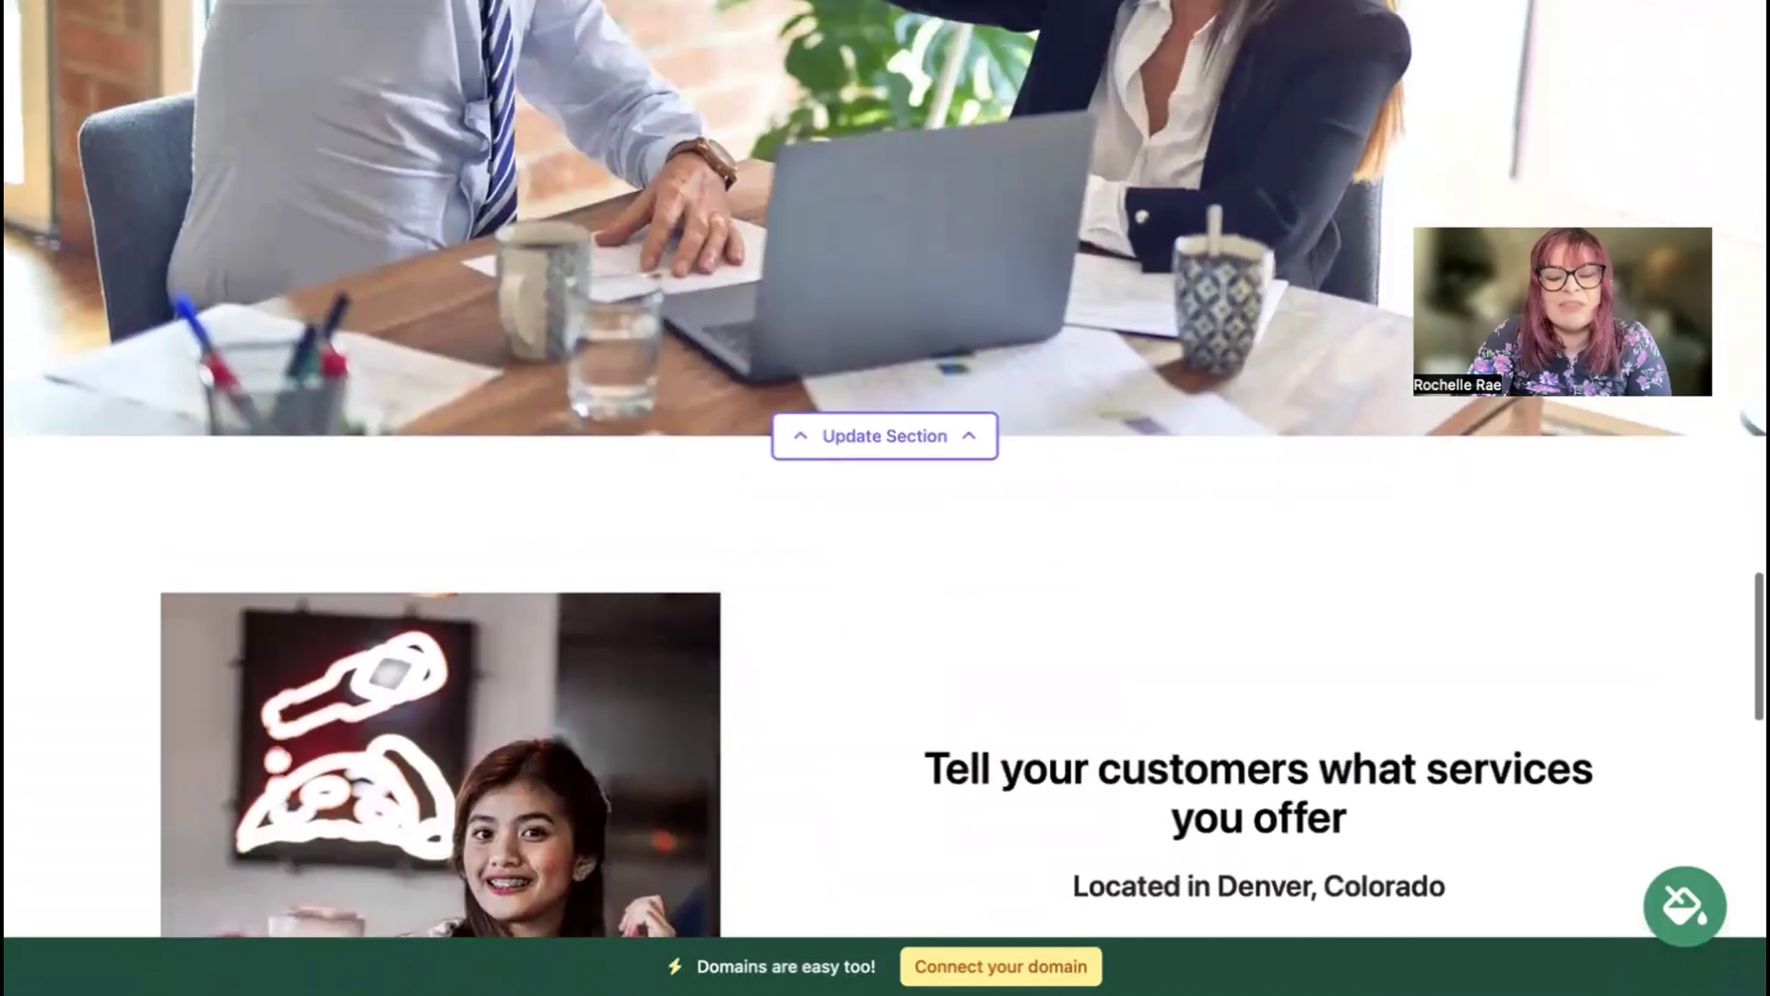
scroll(885, 470, up, 6)
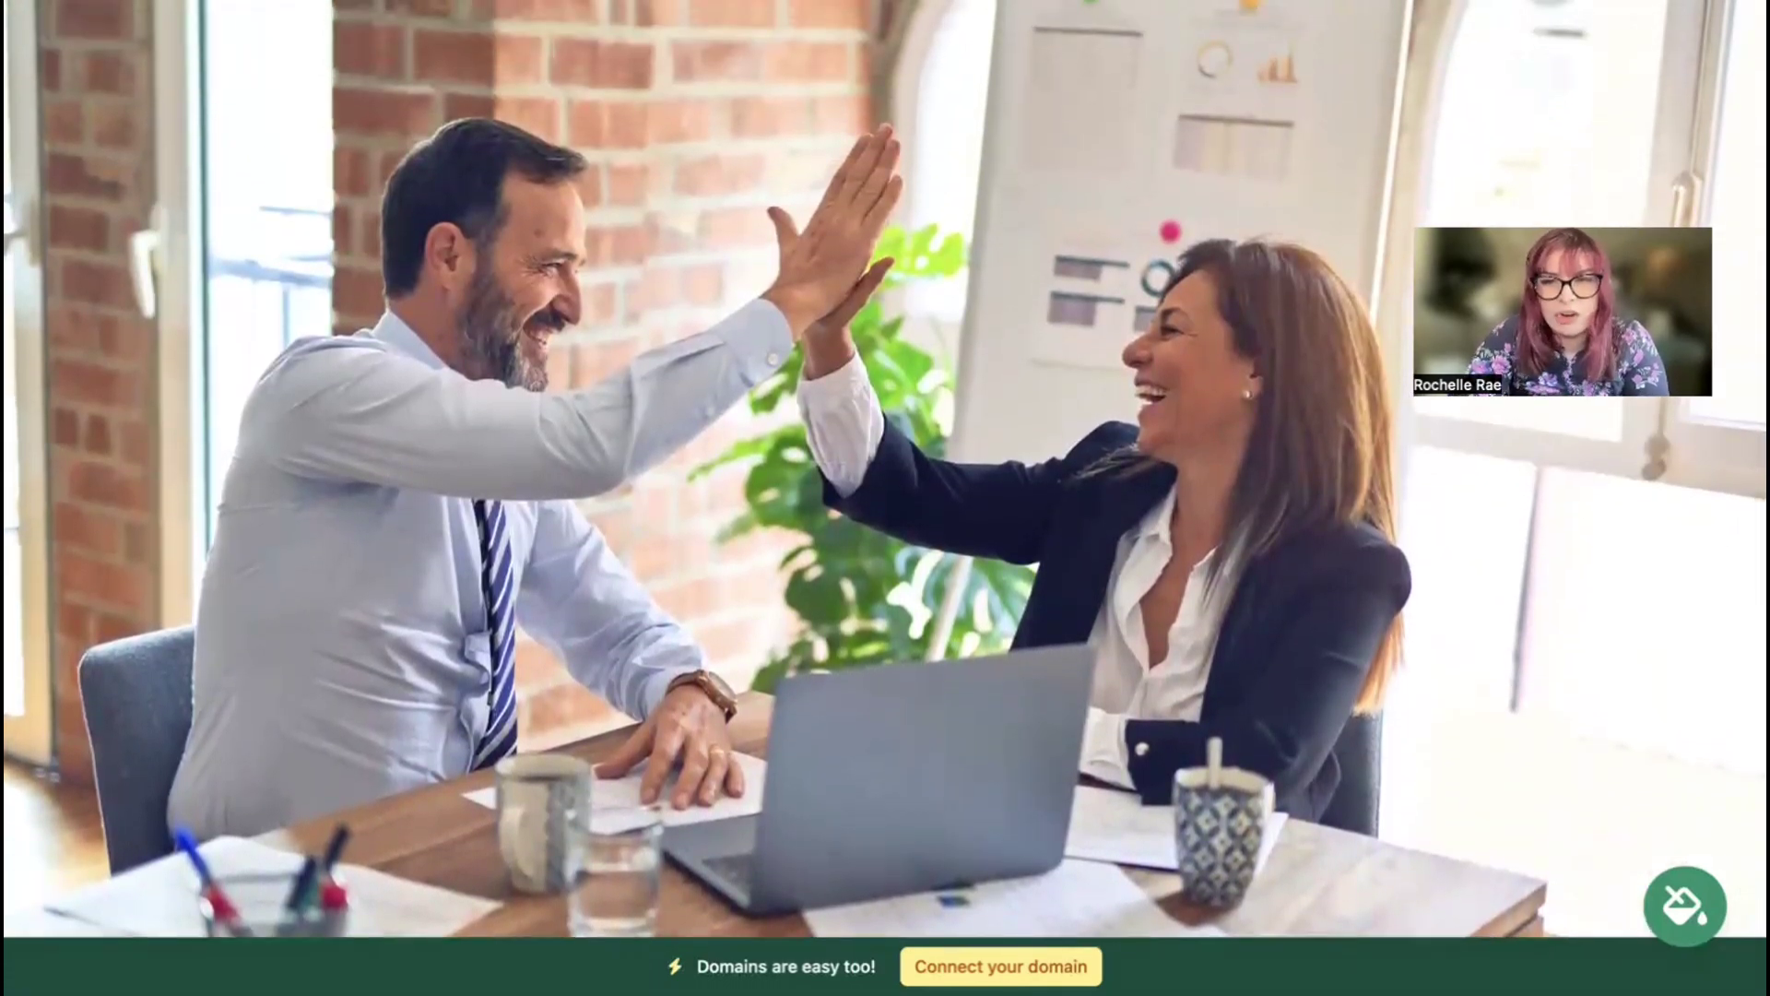
scroll(885, 498, up, 10)
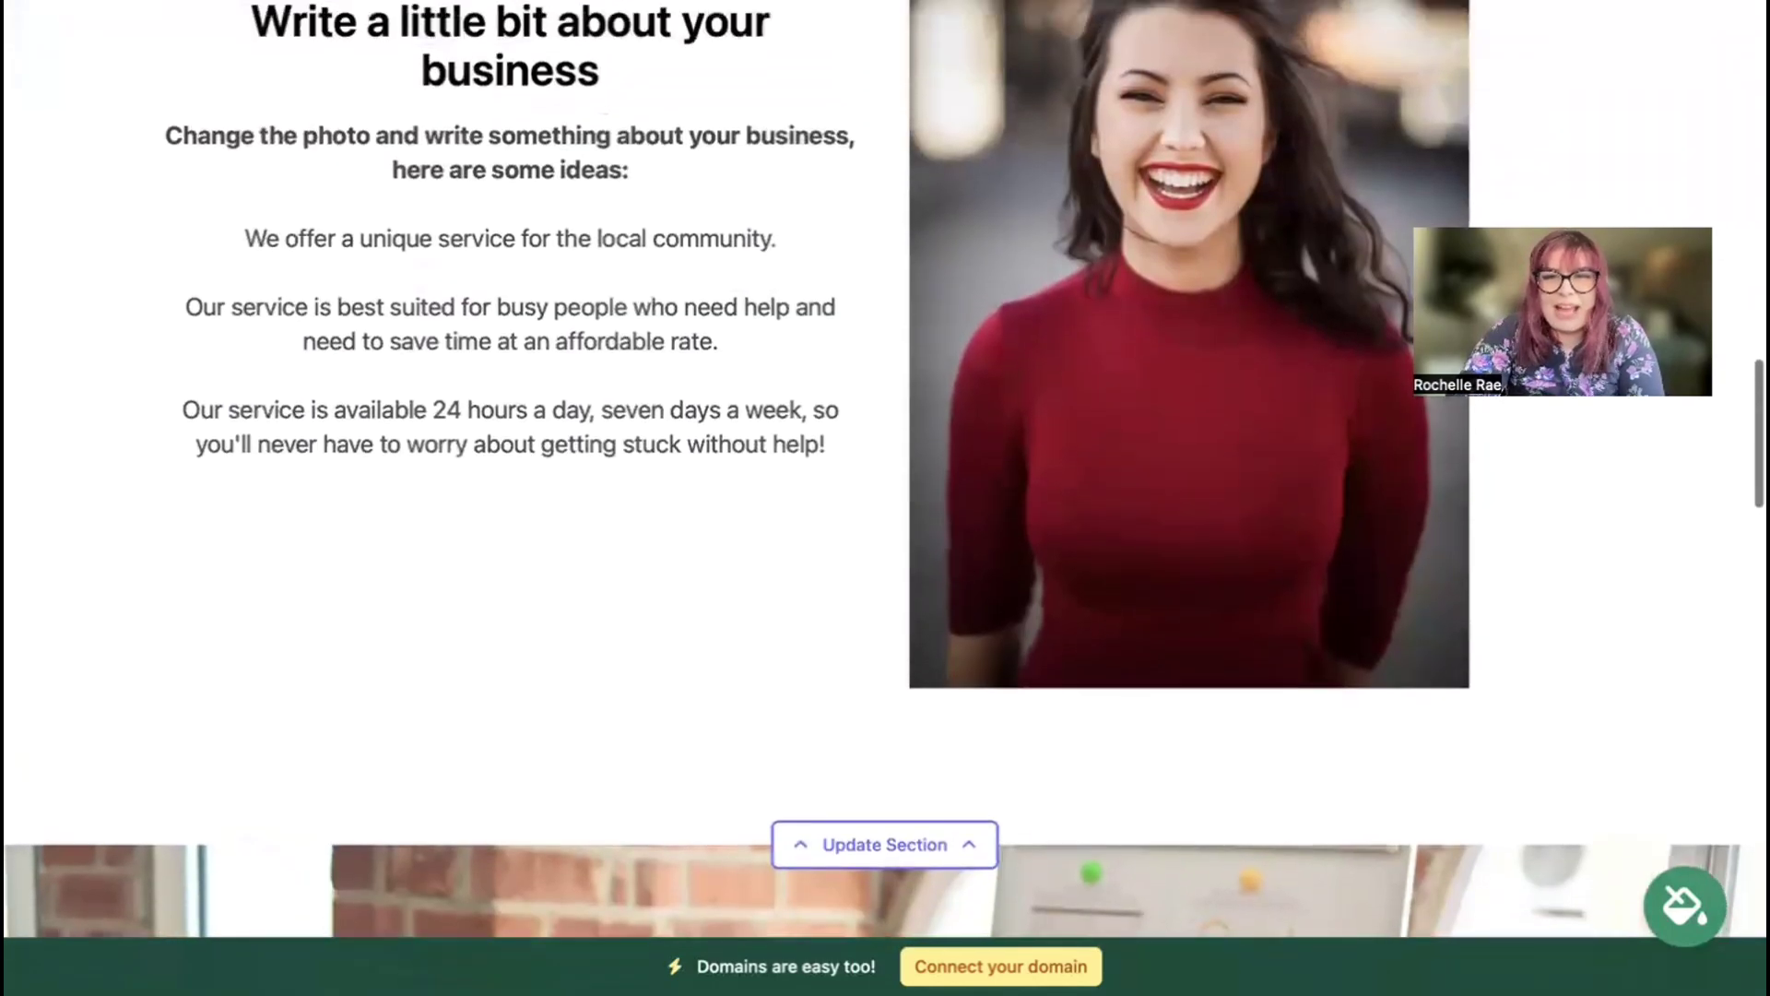
scroll(885, 497, up, 20)
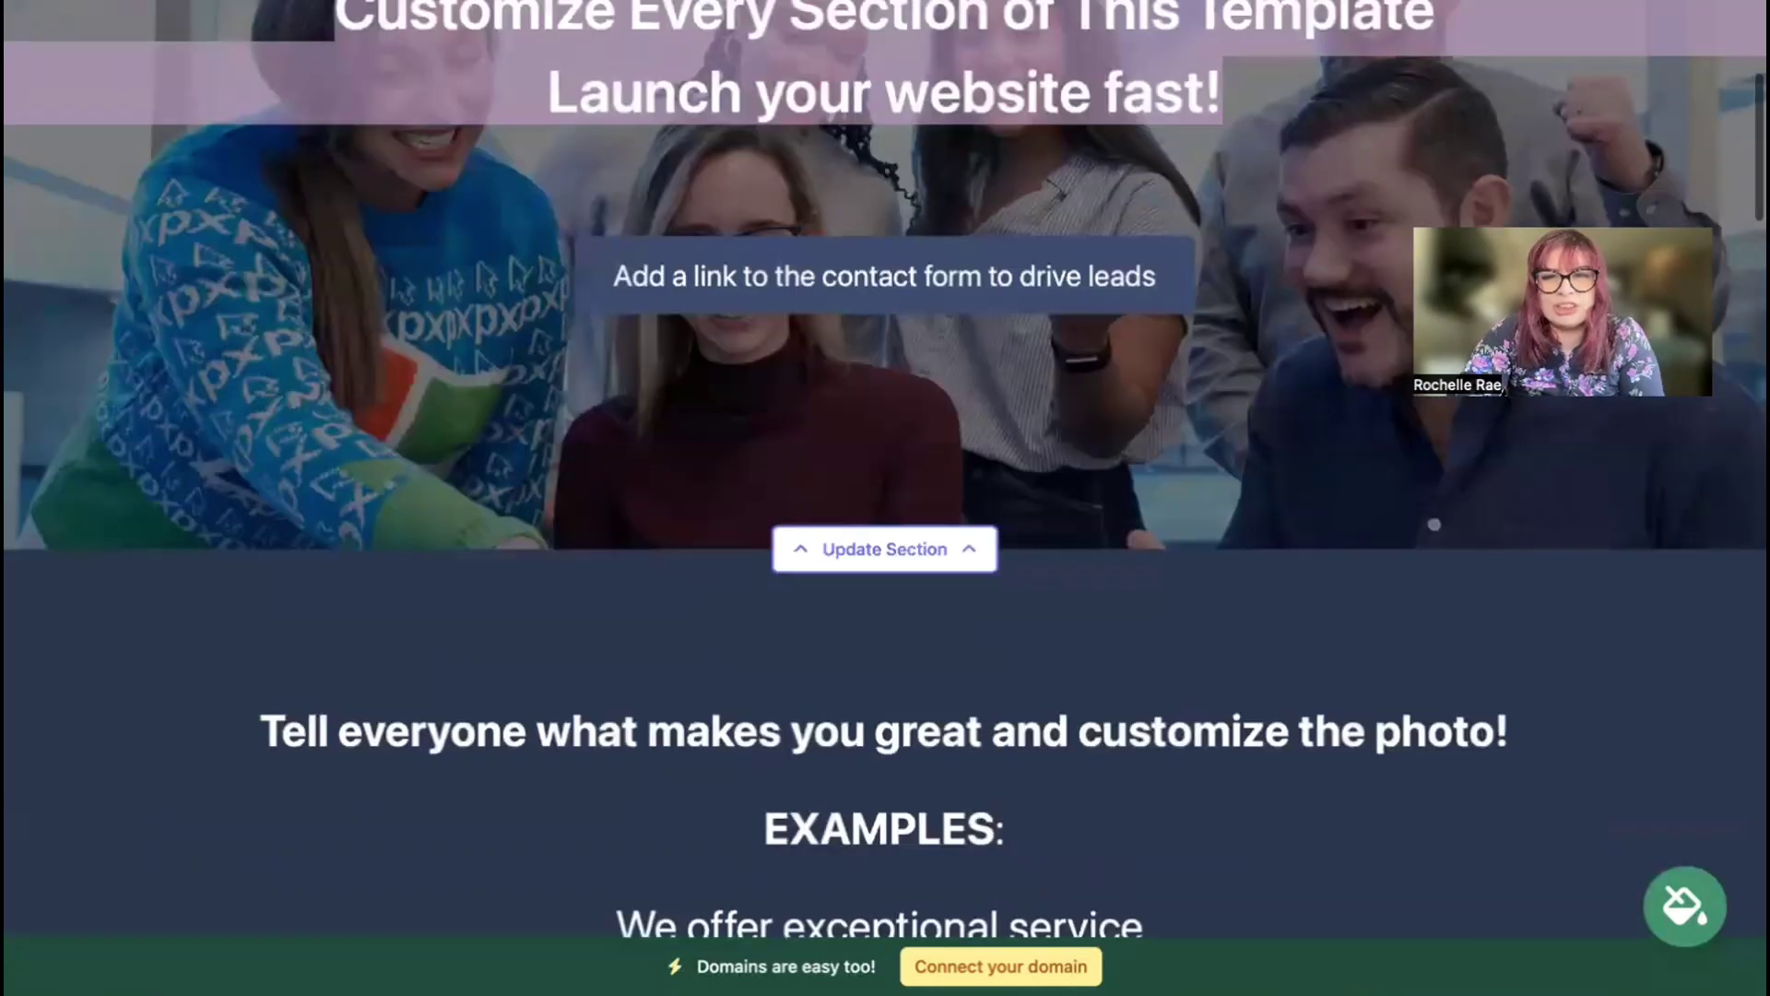
scroll(1075, 91, up, 5)
click(881, 113)
Step: Enter the organization email (shown on site), phone, street address and postal code, and save
click(919, 299)
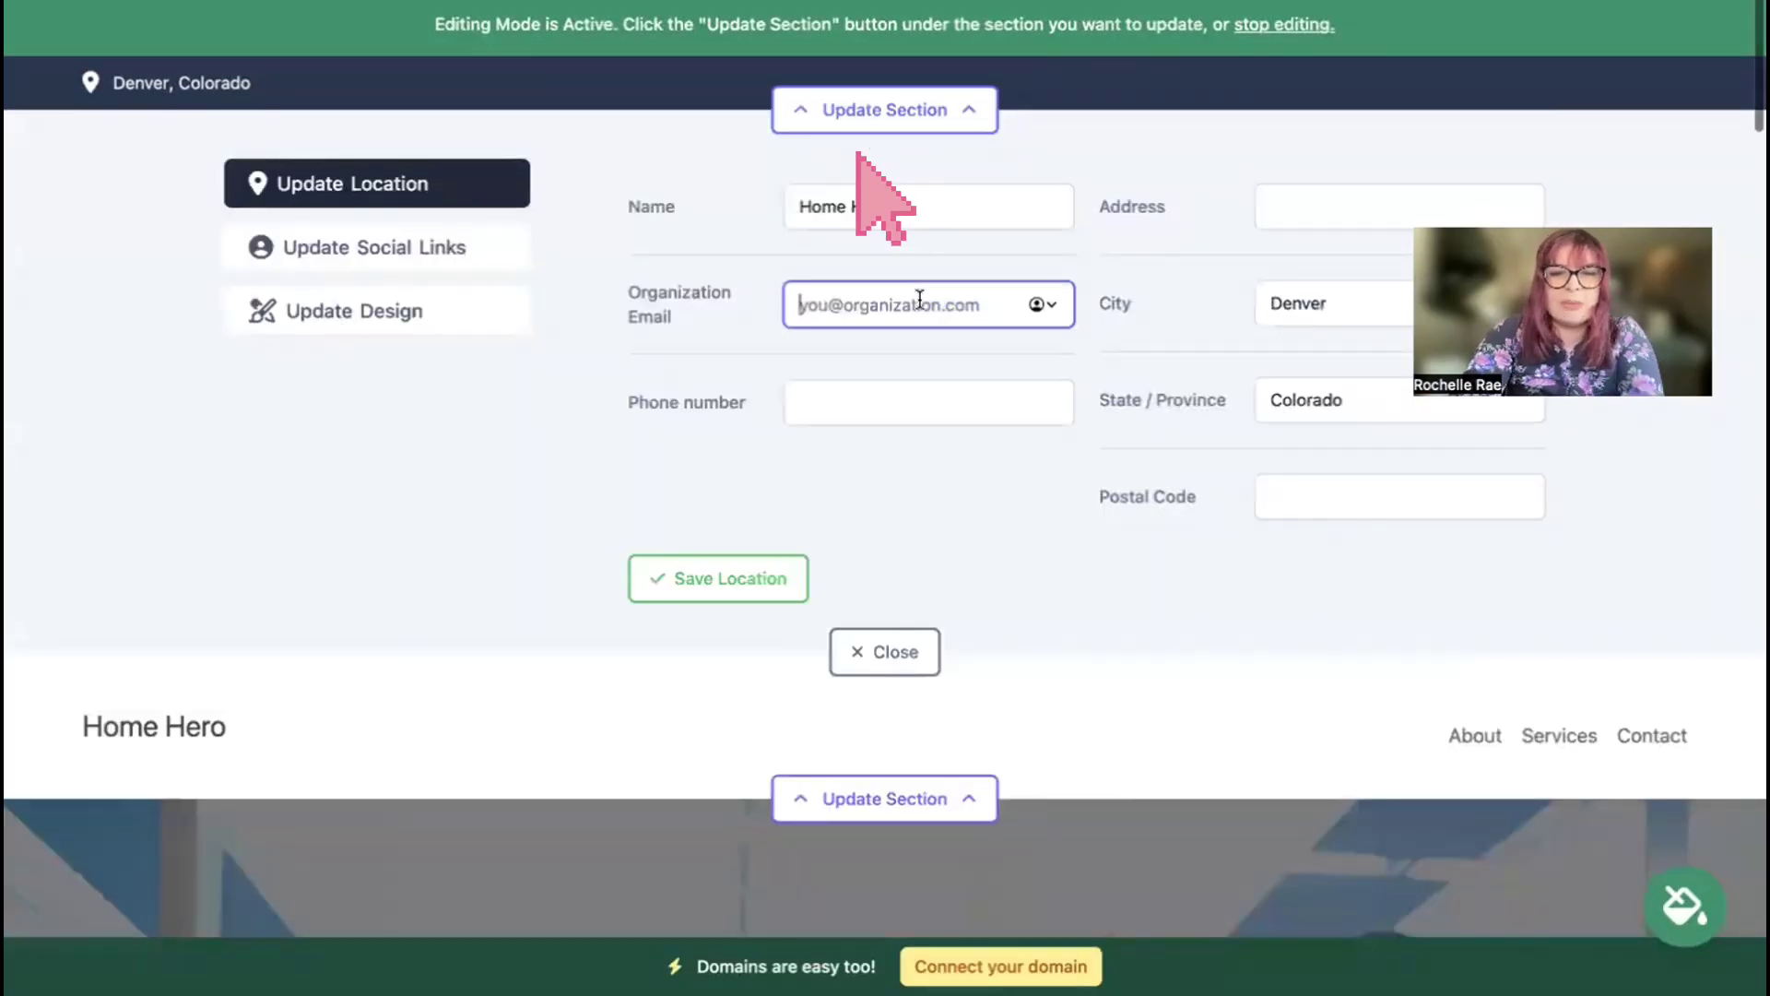
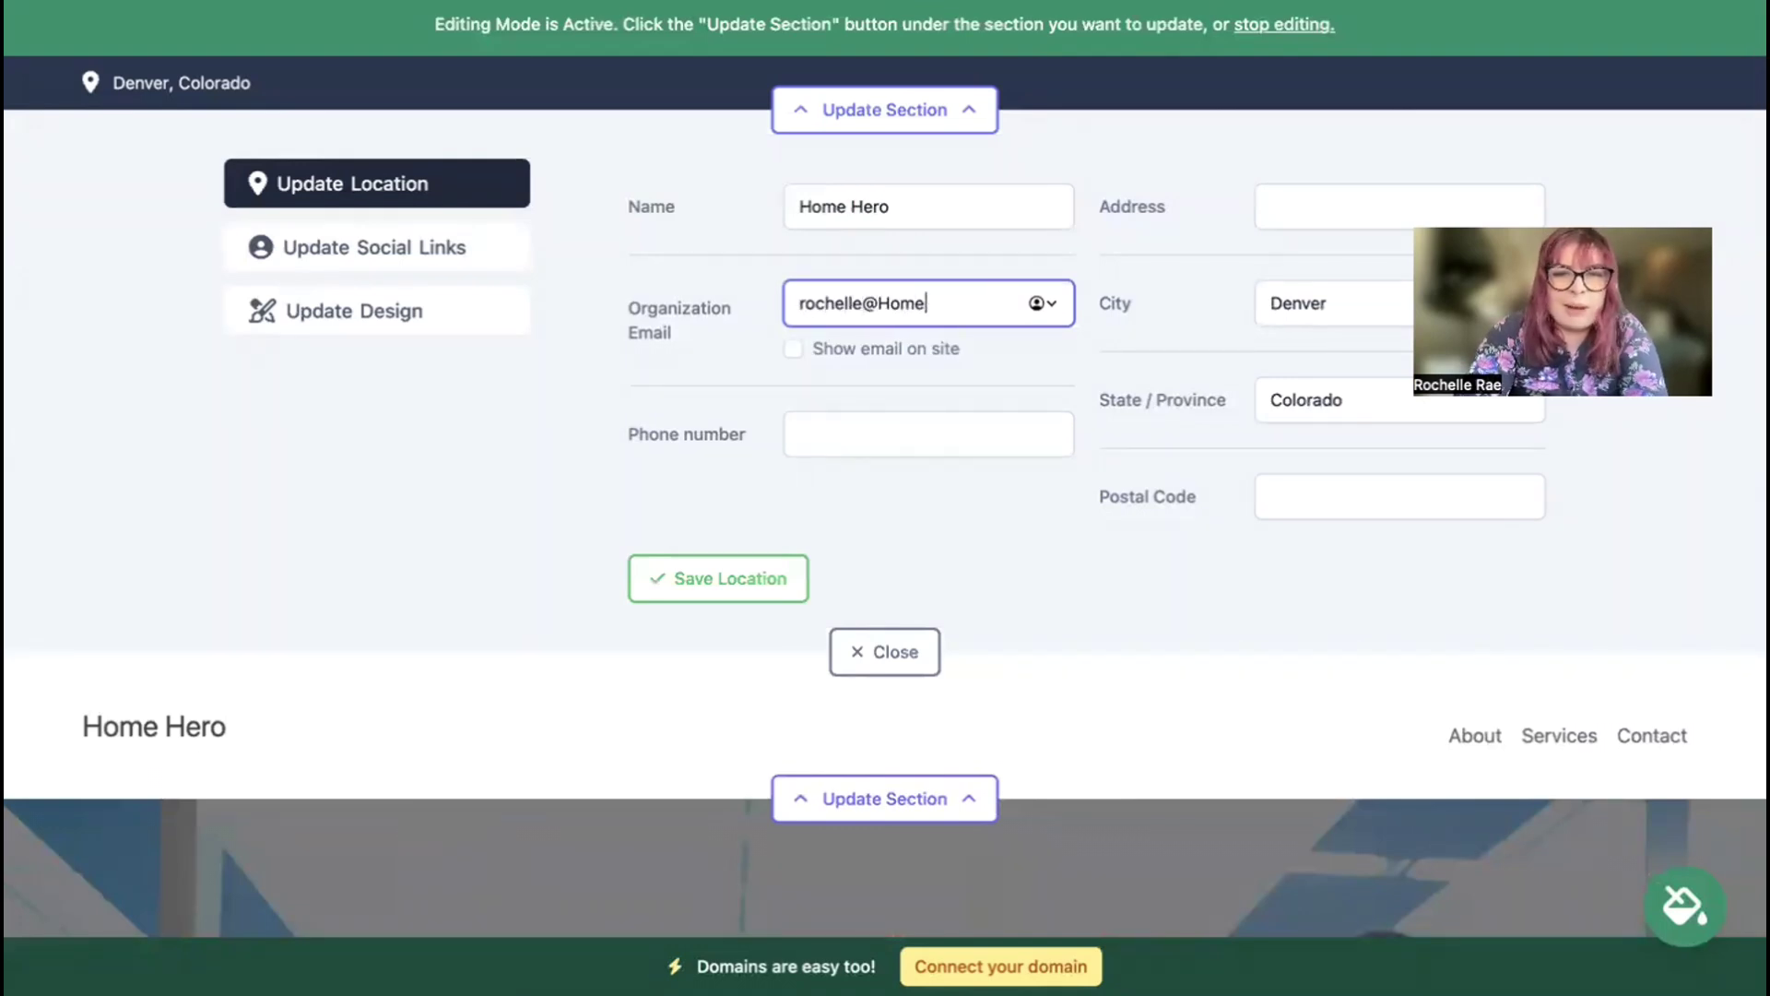
click(792, 350)
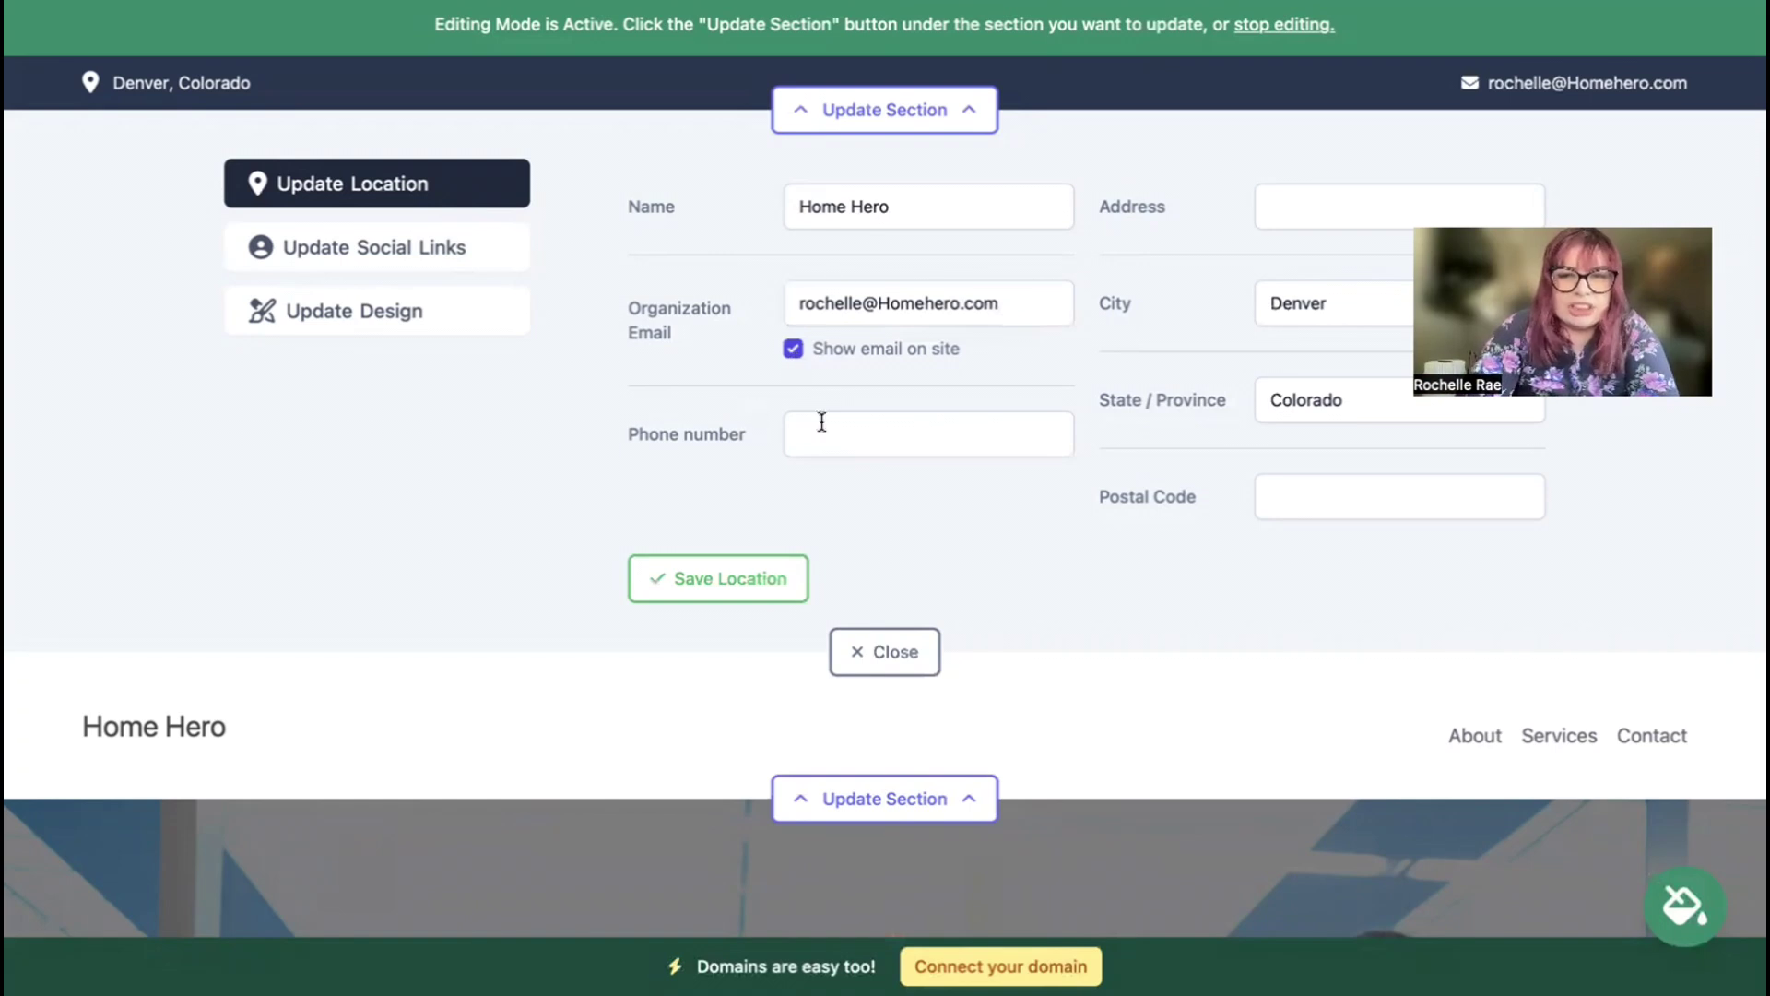
click(882, 442)
text(474-39393)
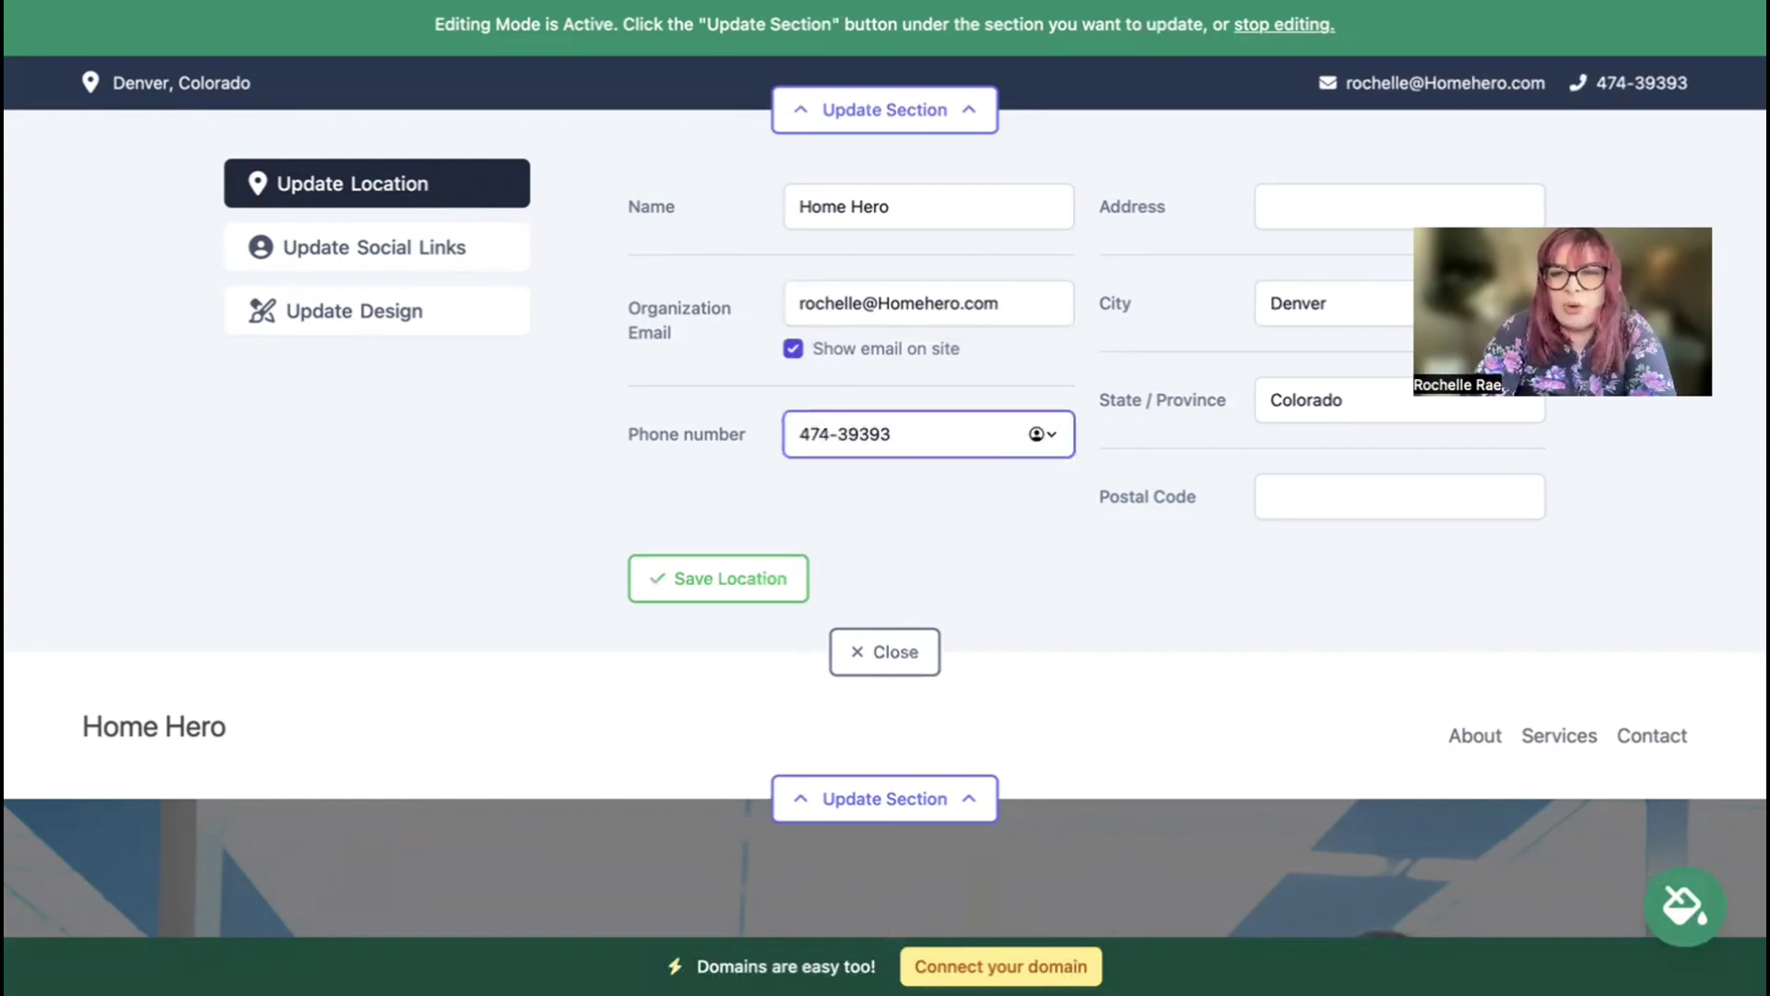
click(1363, 194)
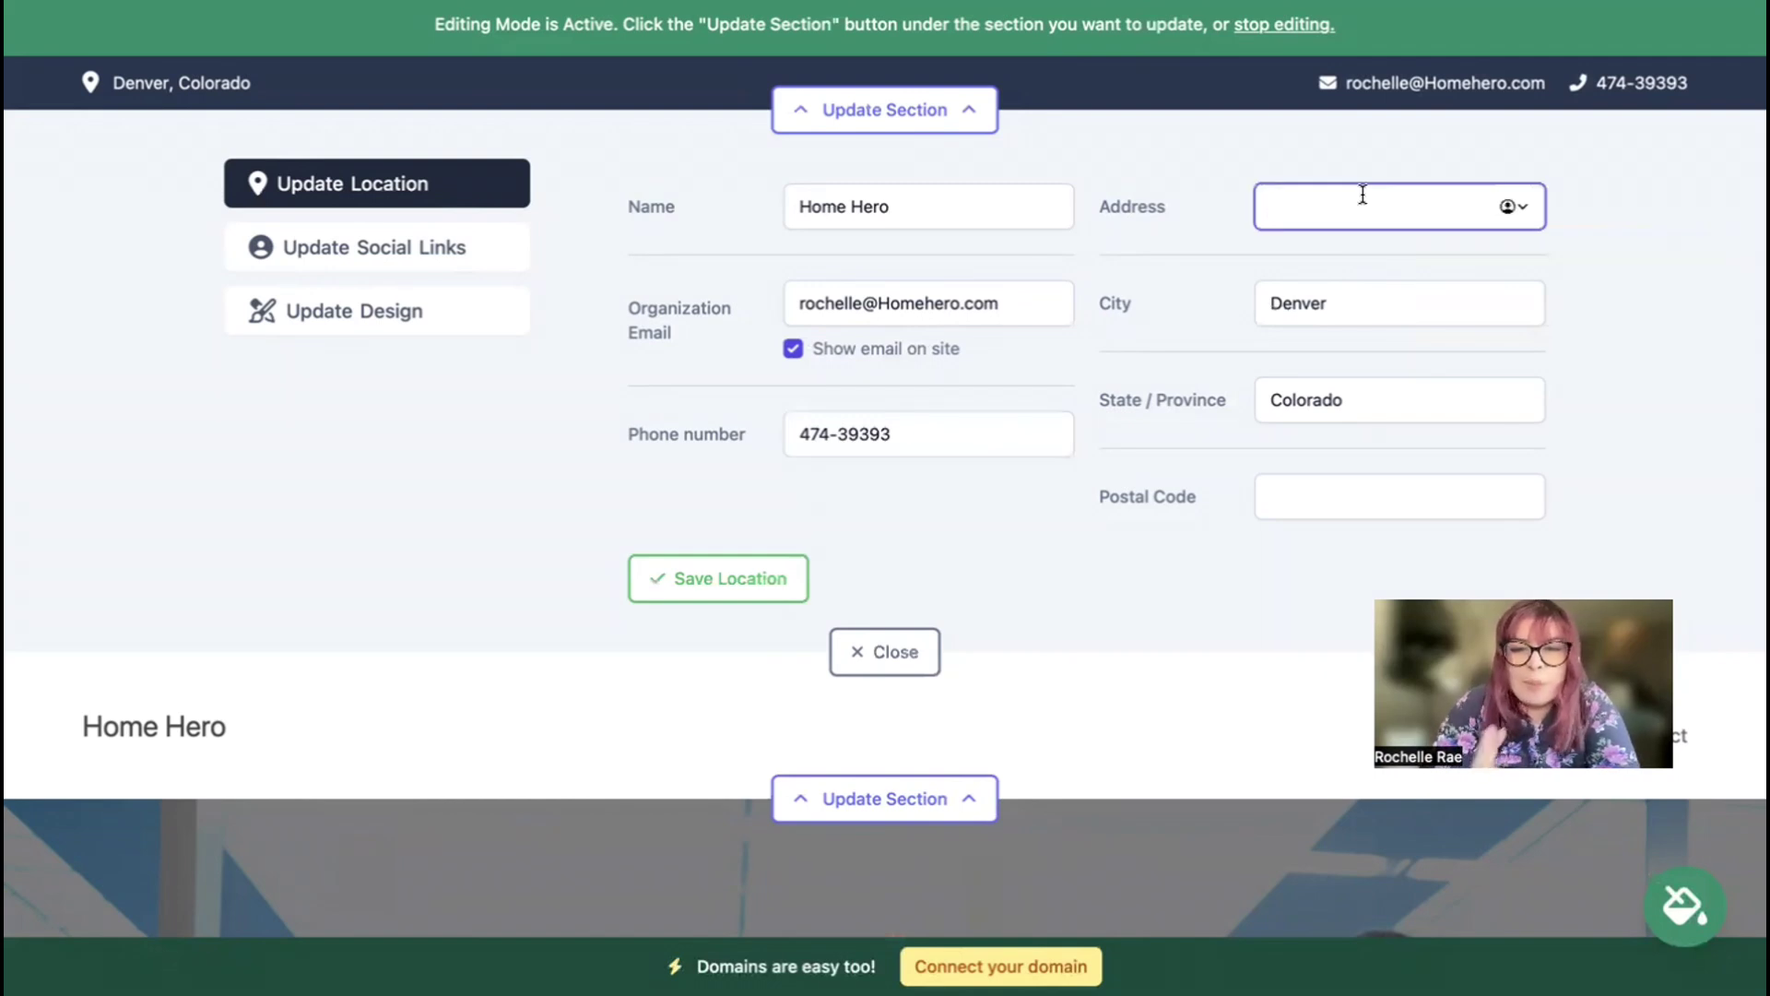
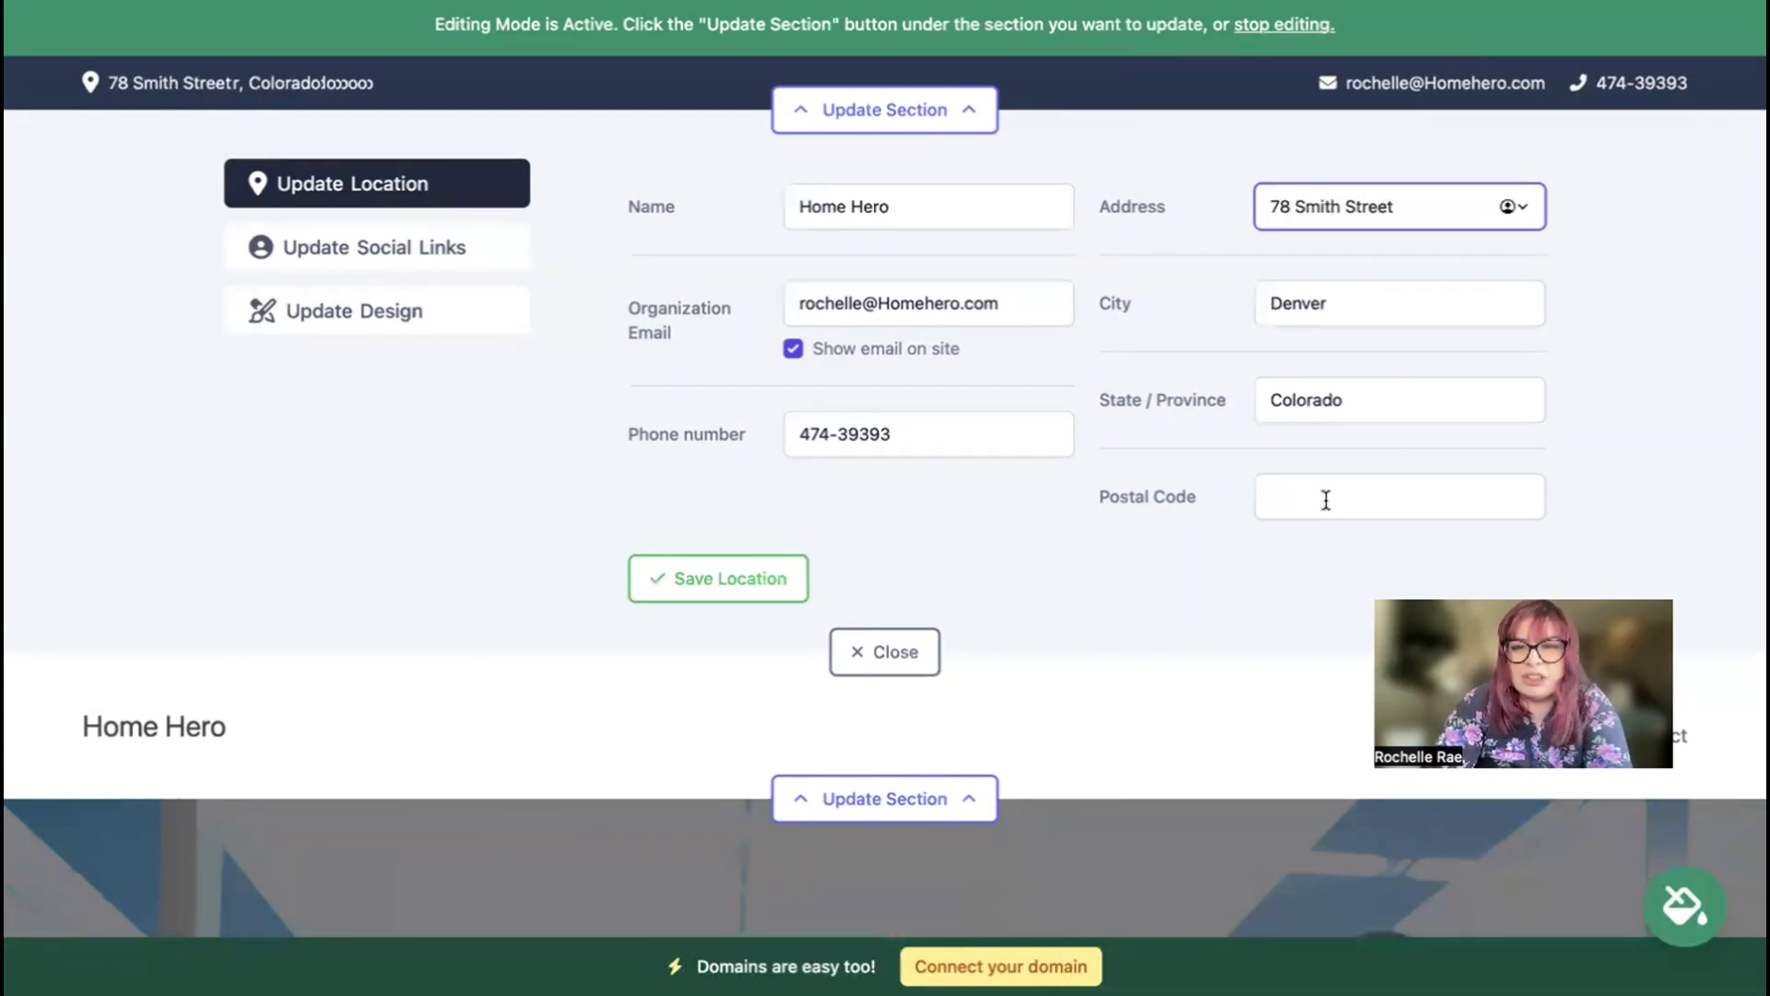
click(1326, 499)
text(47309)
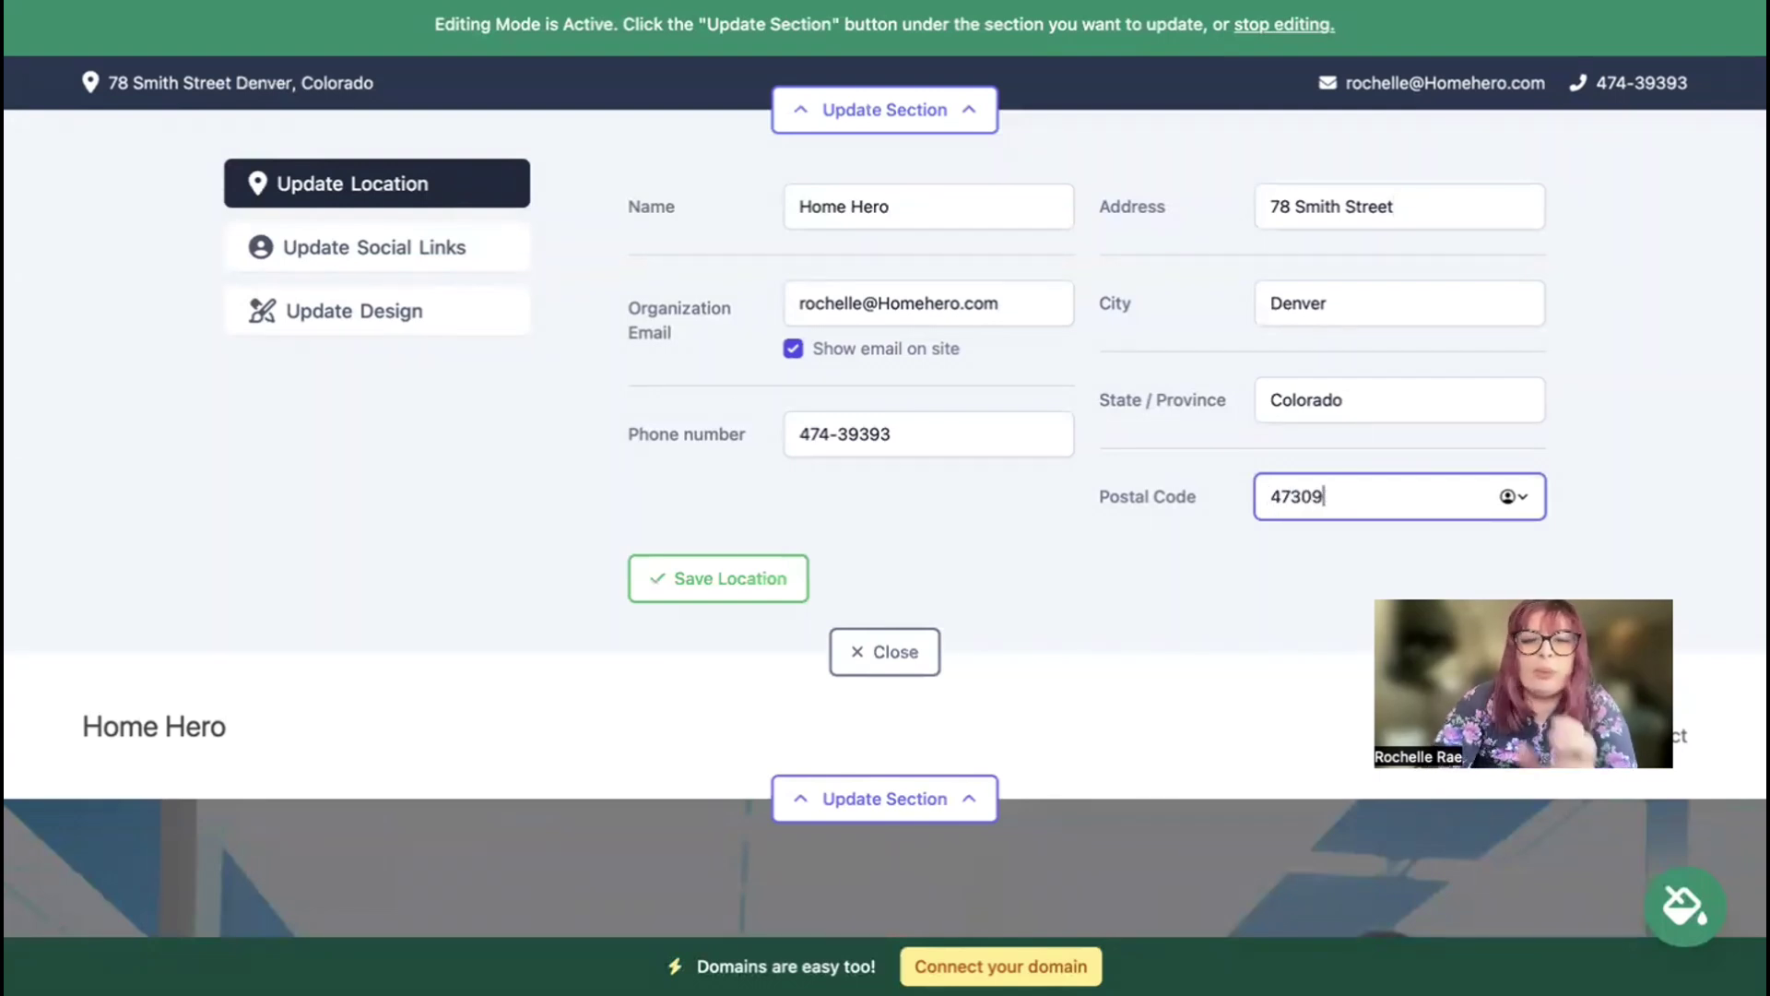
click(723, 586)
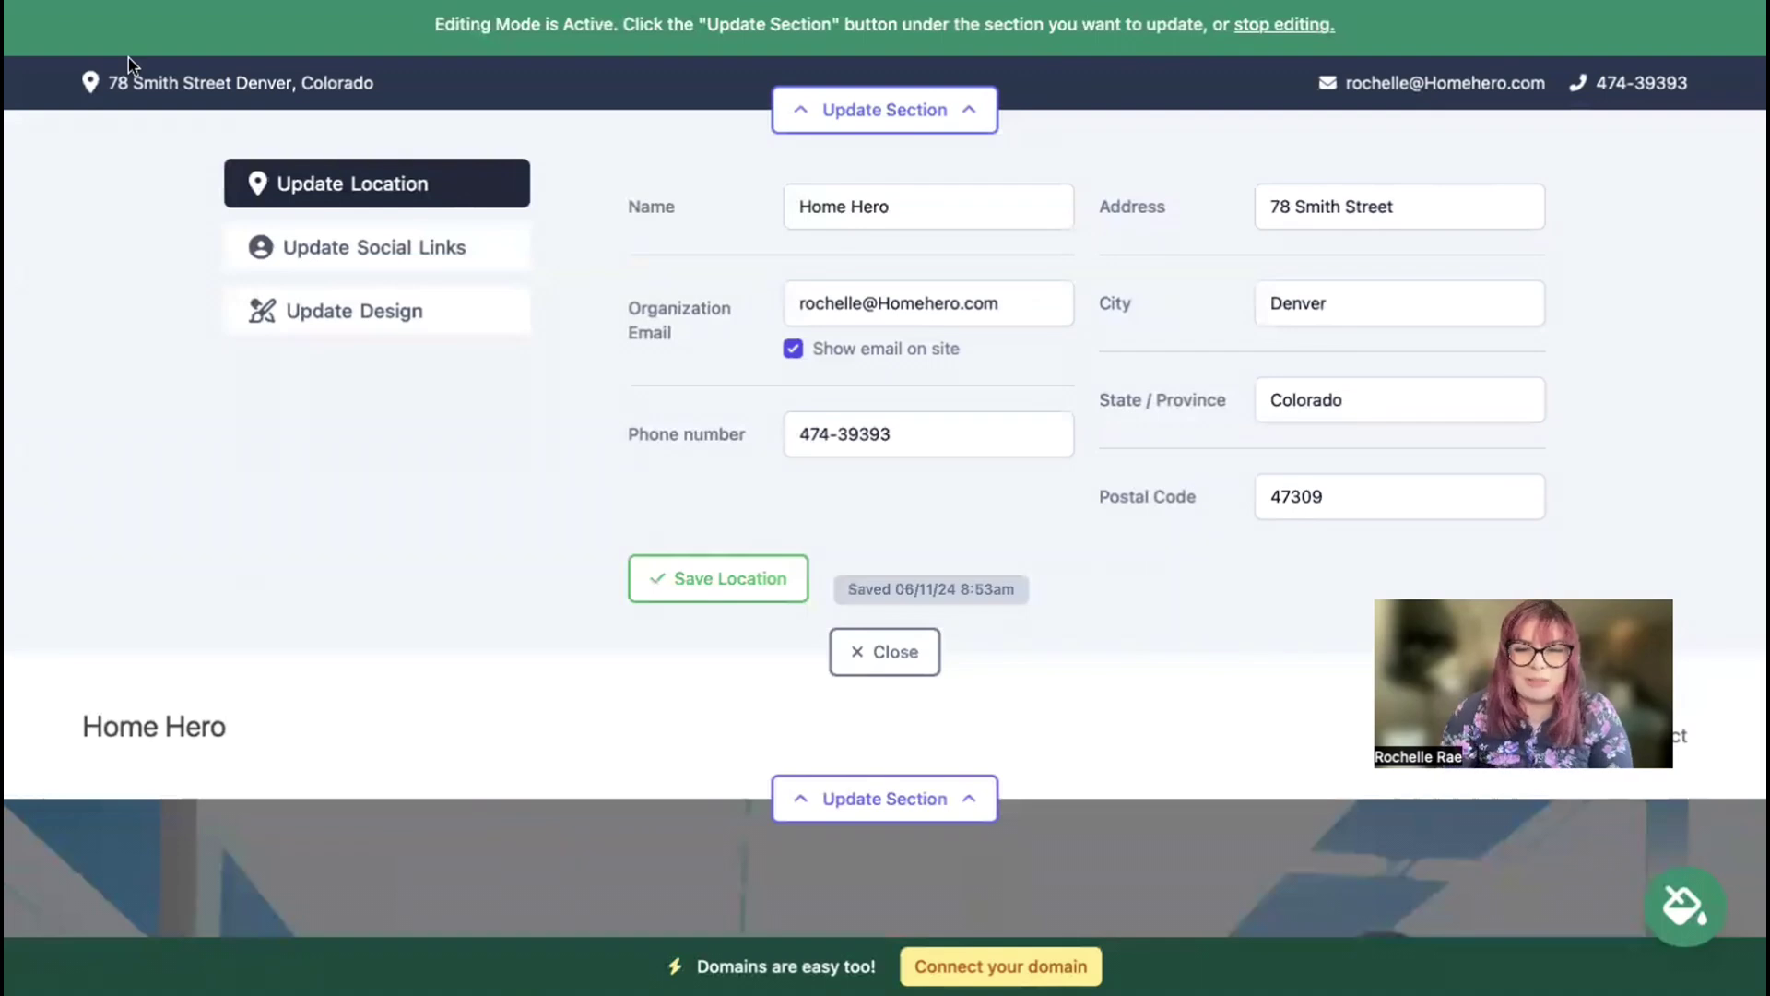
Step: Look over the Social Links editor, close it, and open the header's logo editor
click(418, 247)
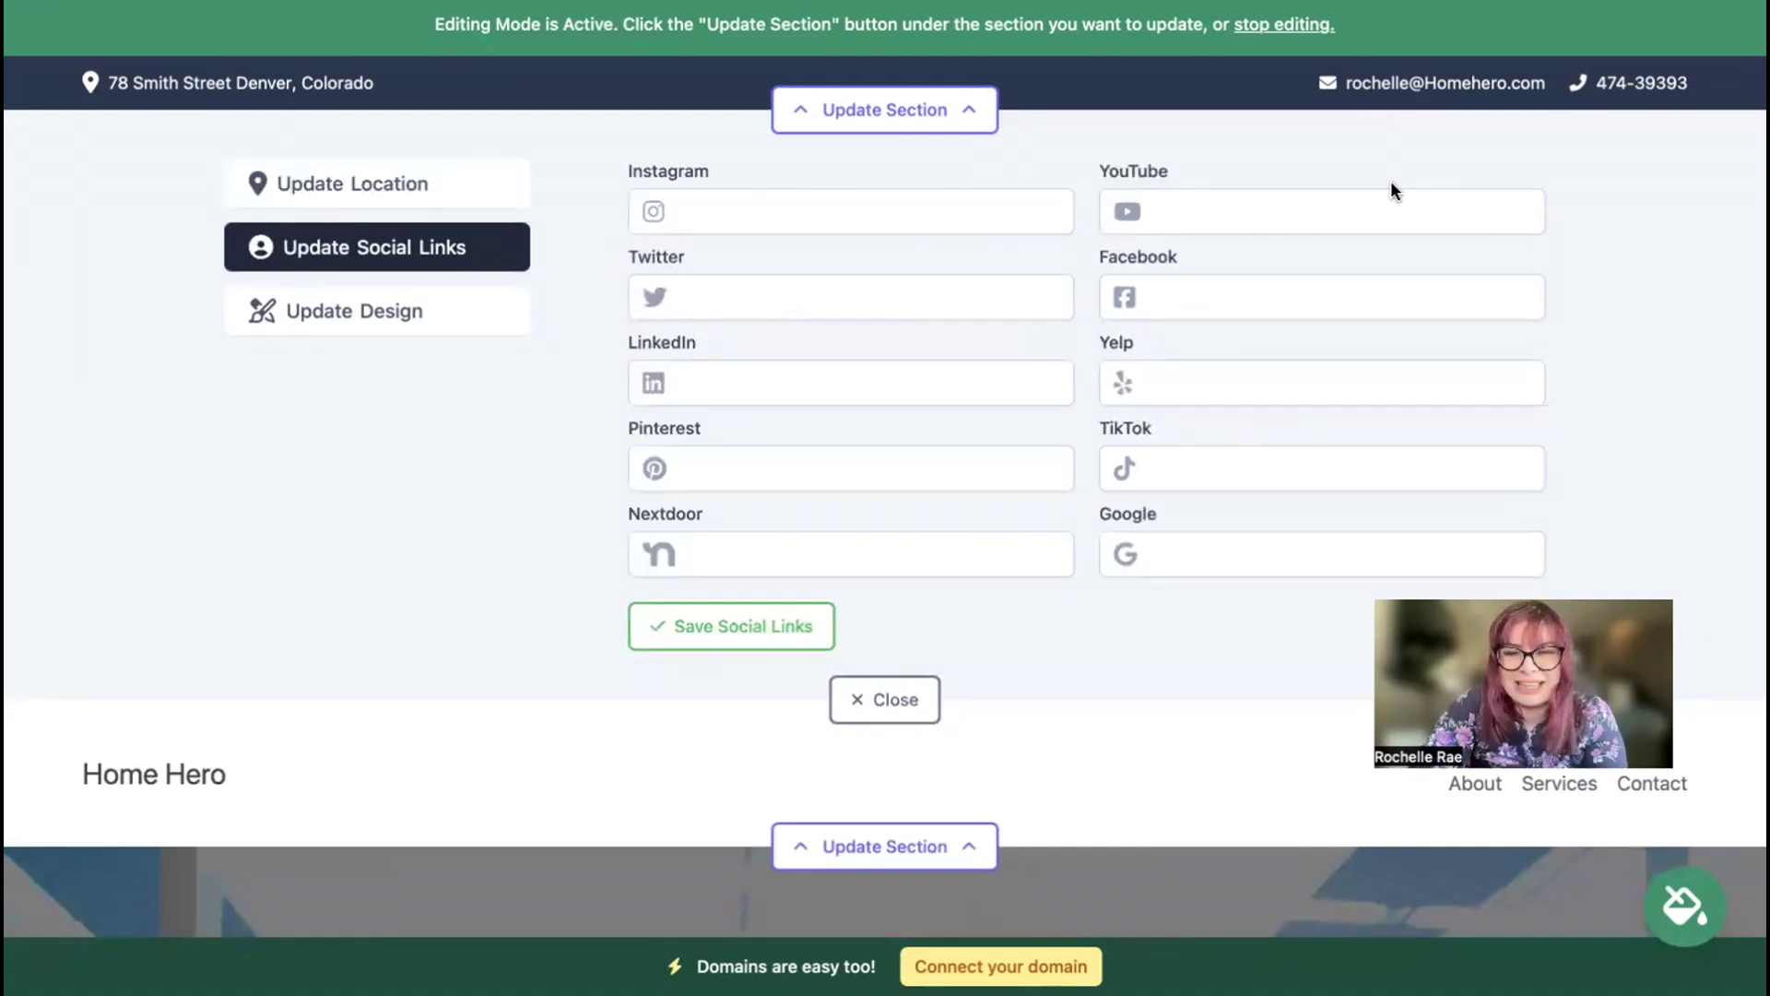
click(919, 702)
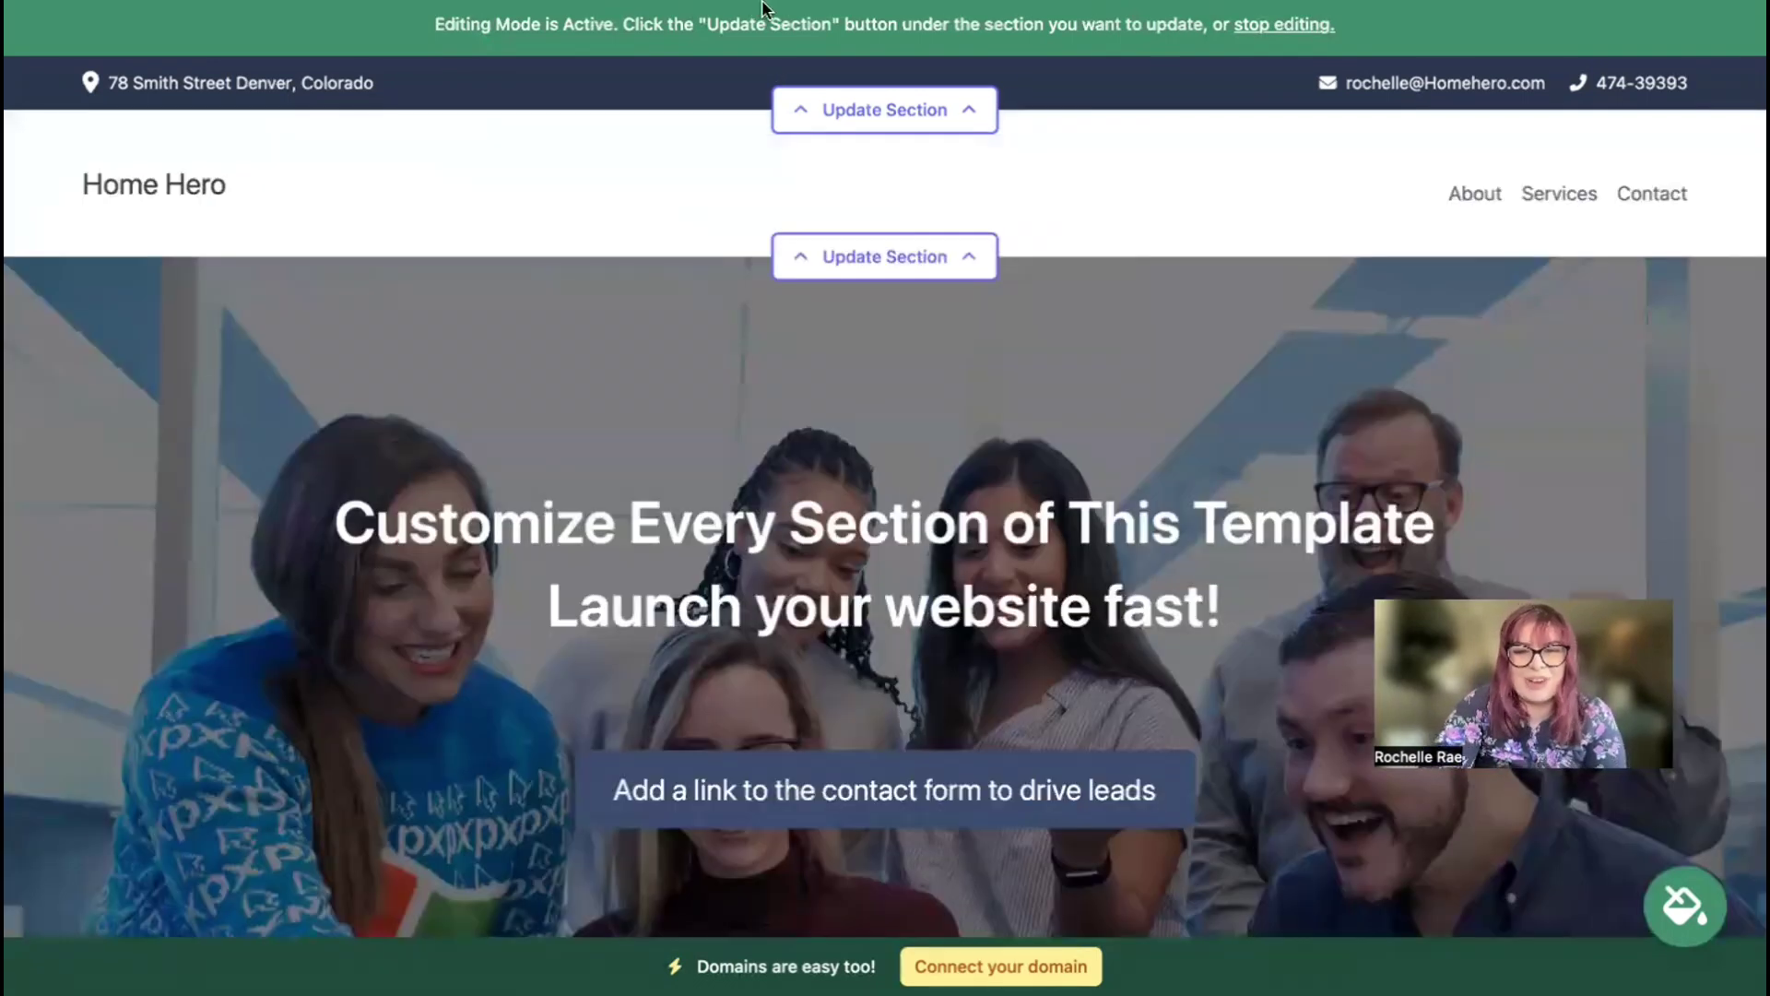
click(865, 272)
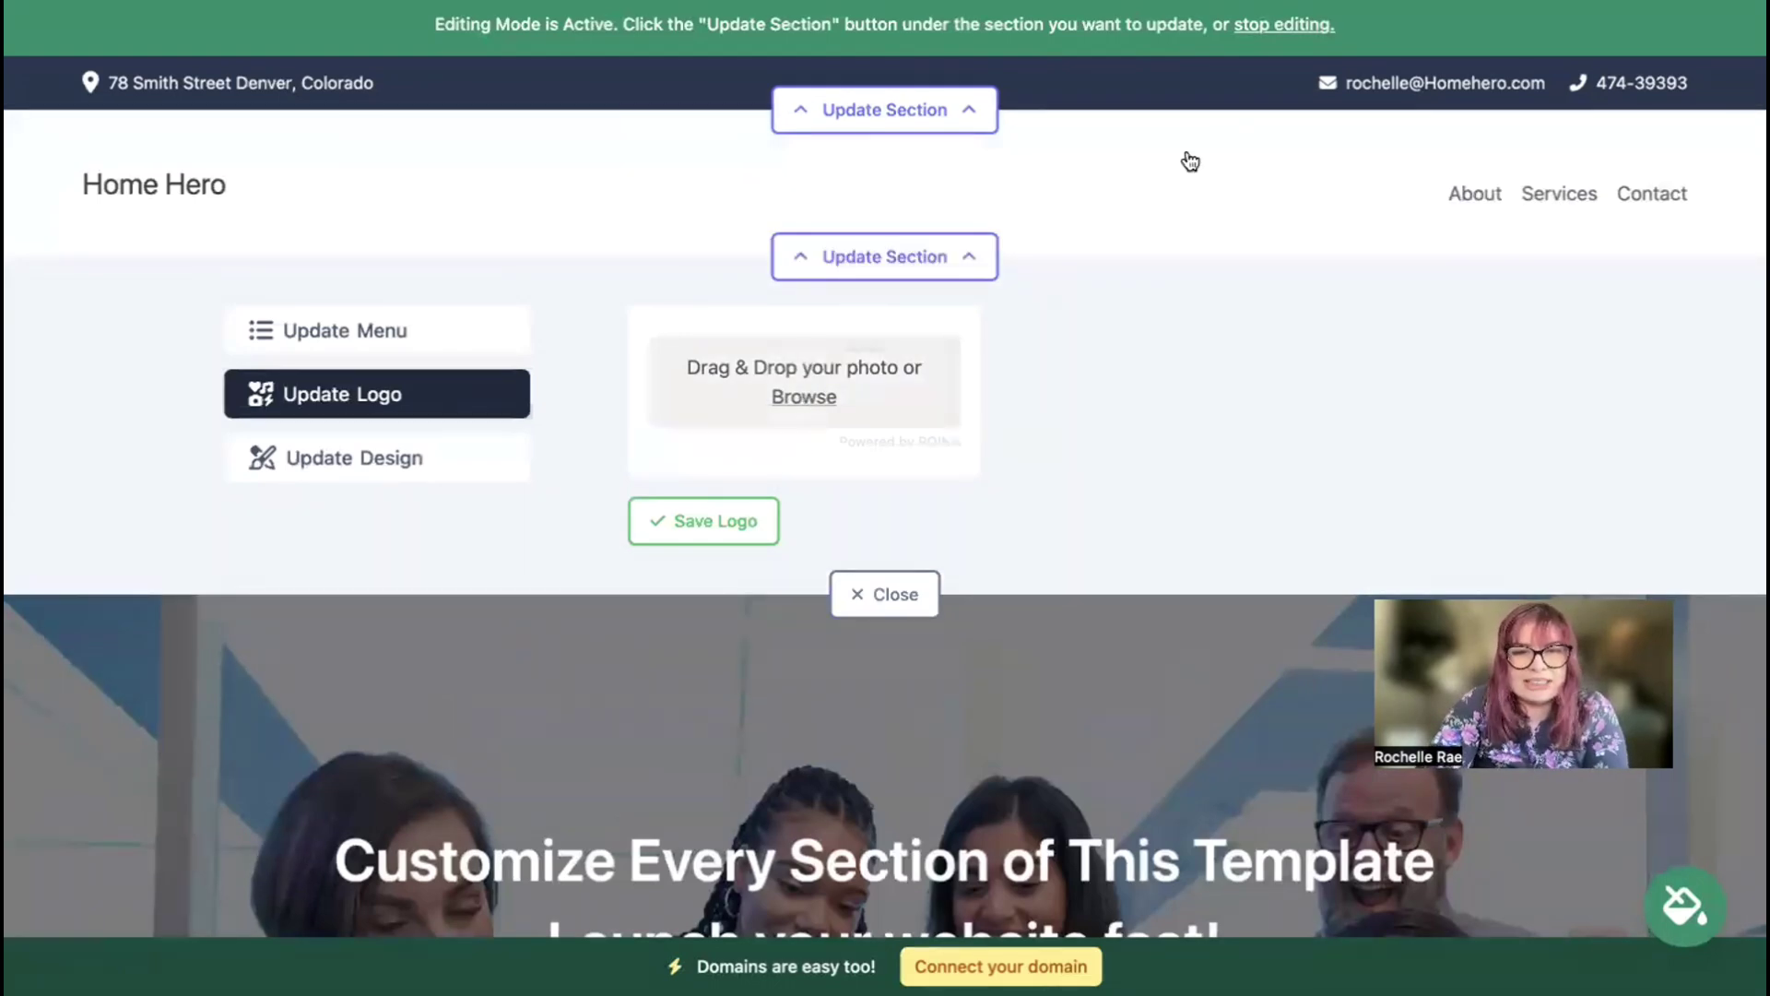
Step: Upload Mighty Sites Logo YouTube.png as the header logo, save it, enlarge it, and close the editor
click(804, 396)
click(834, 539)
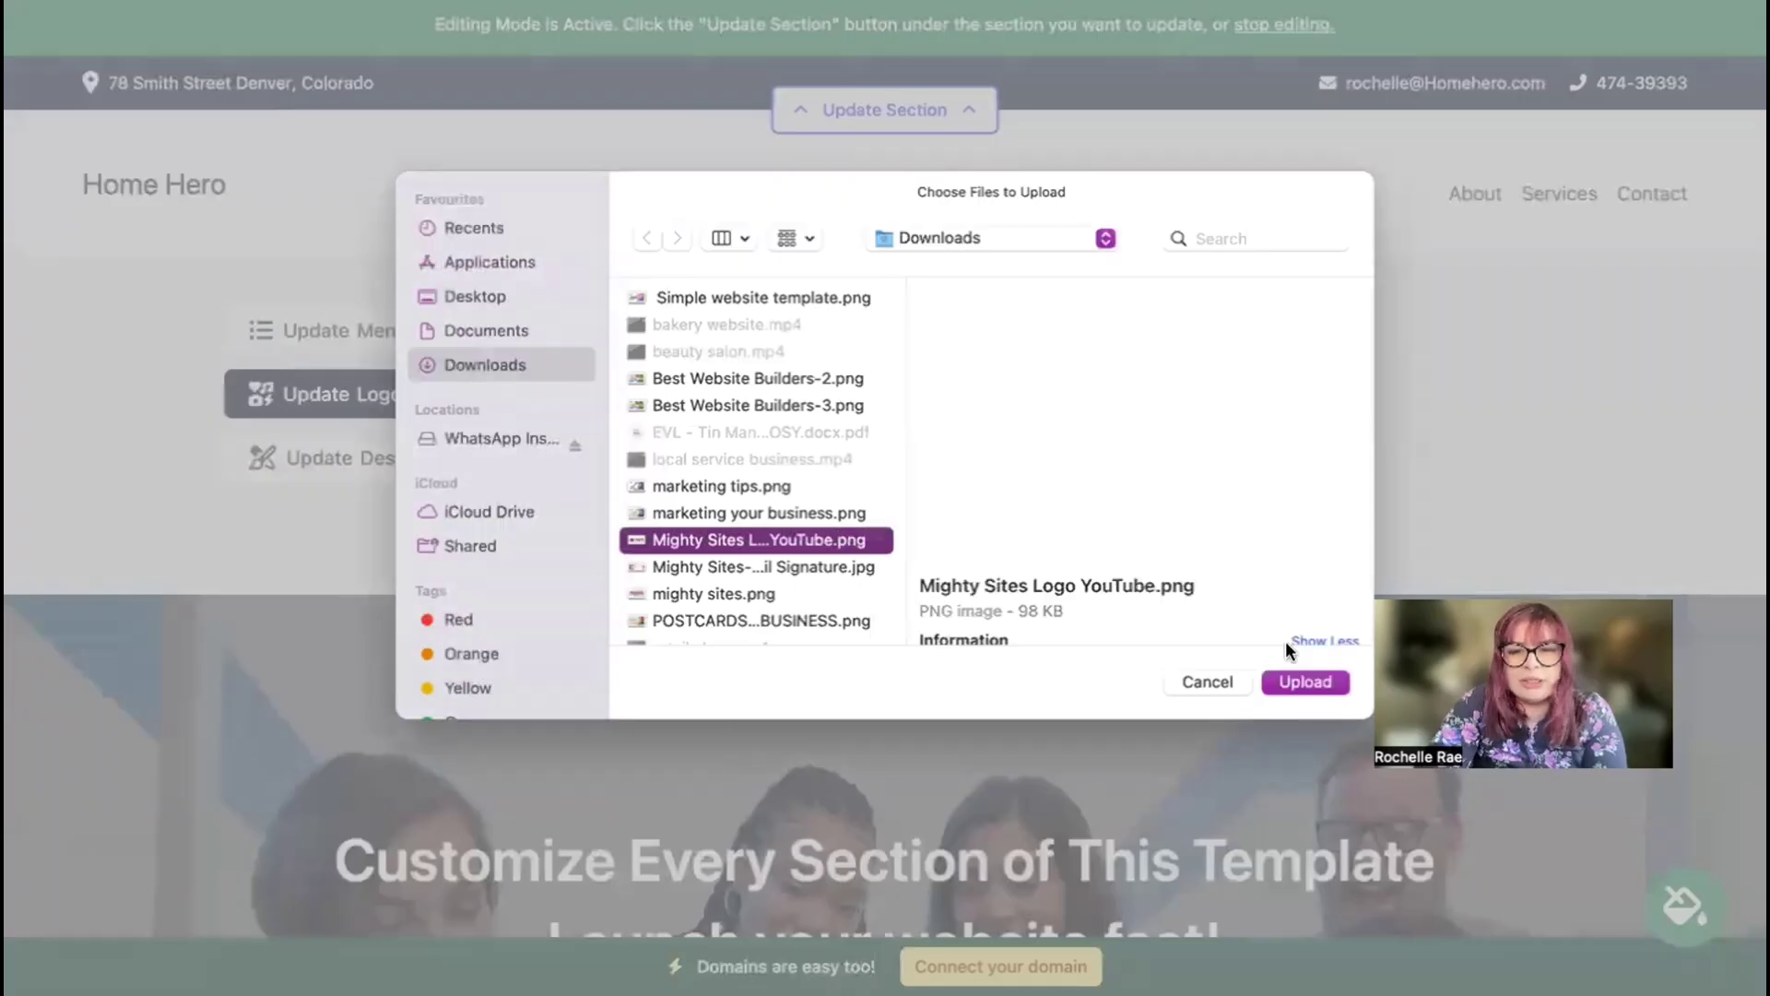
click(1293, 681)
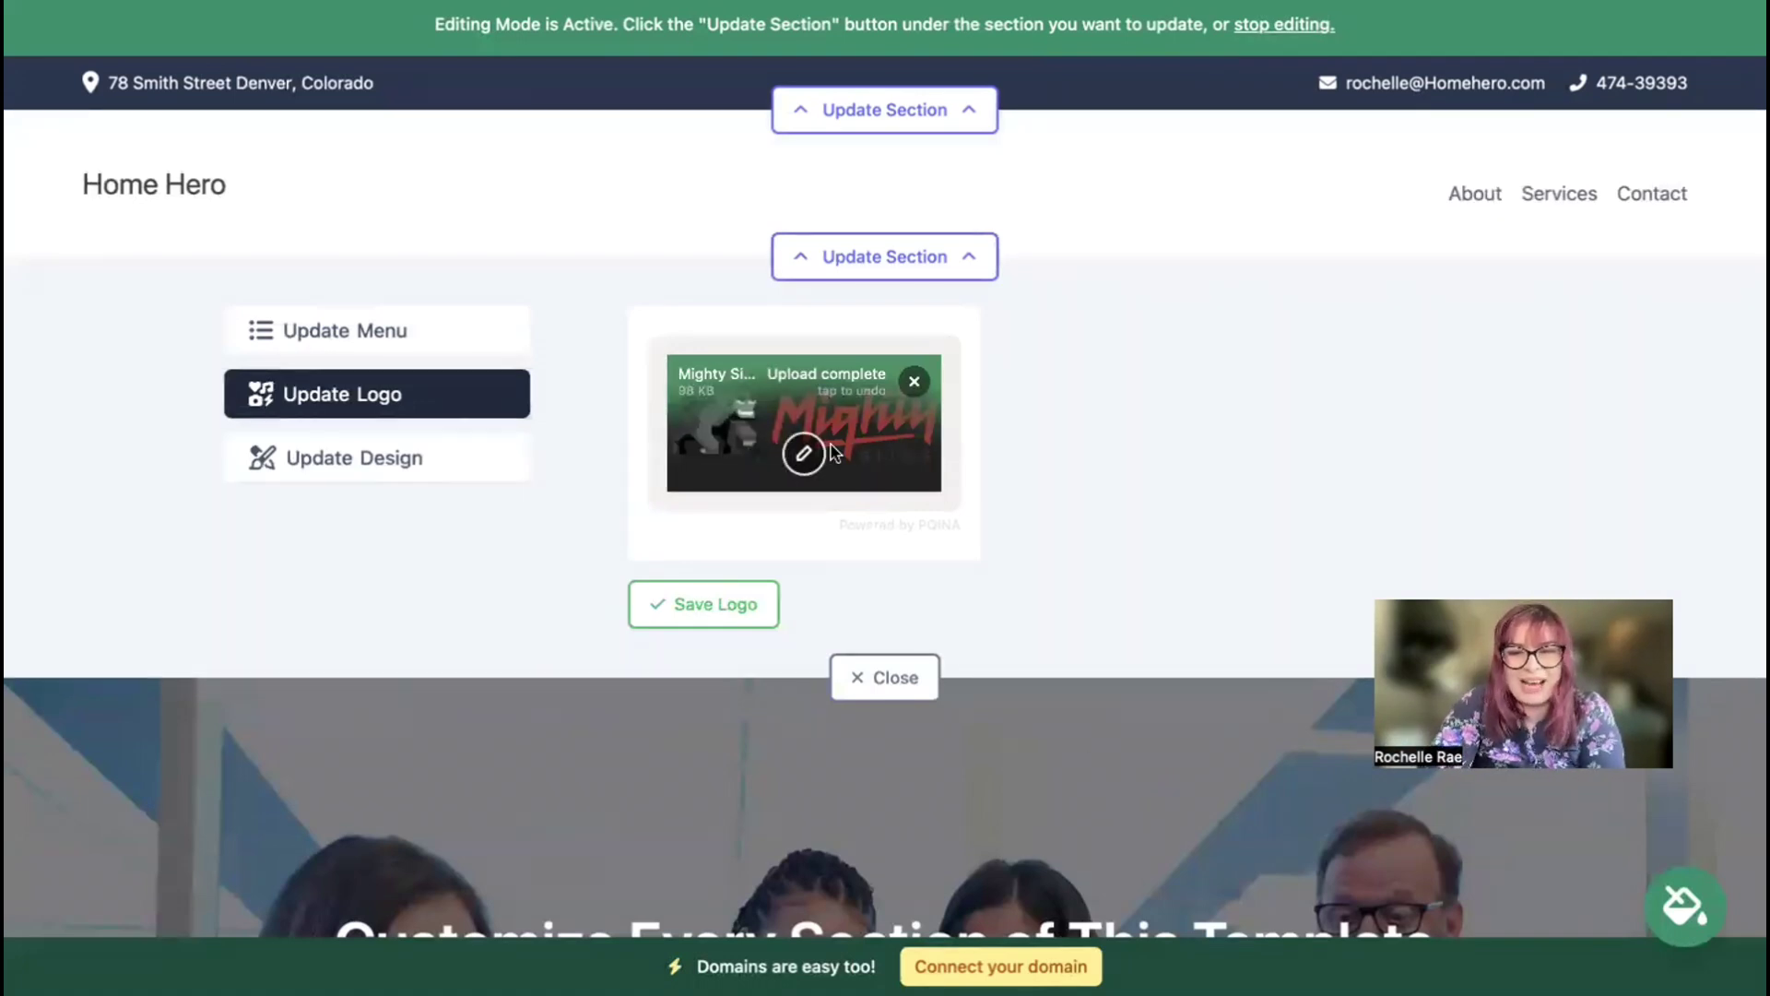
click(704, 604)
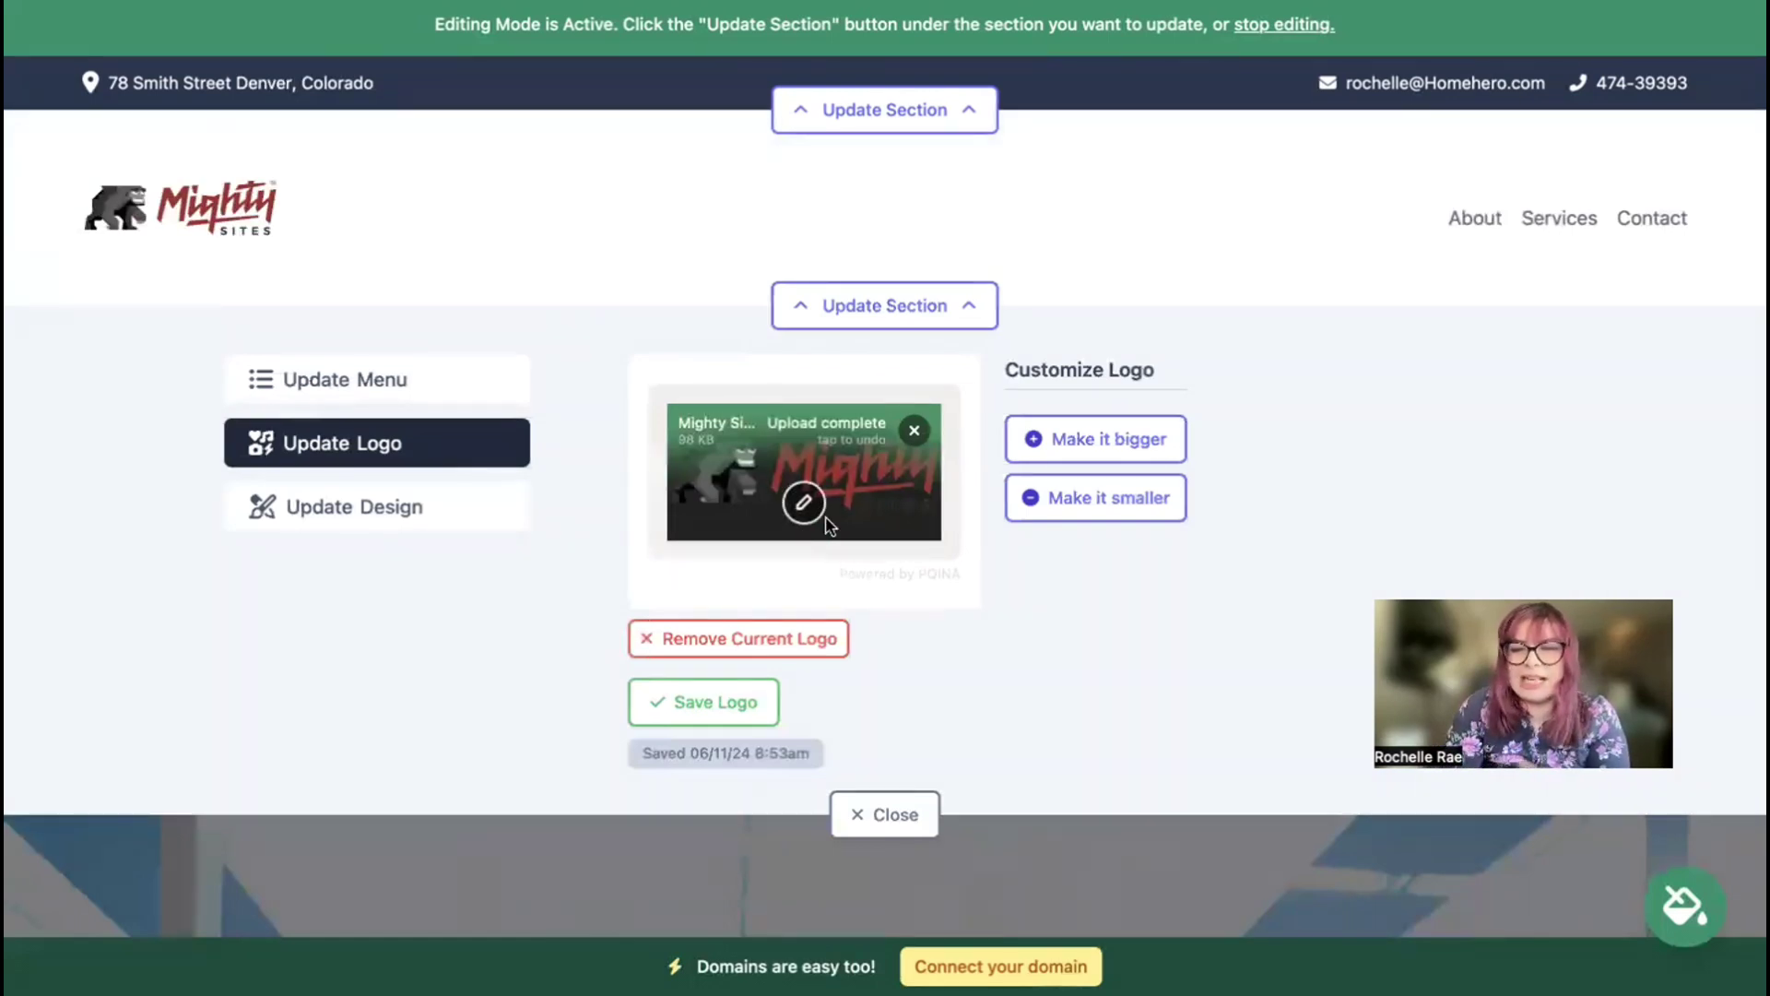
click(1160, 437)
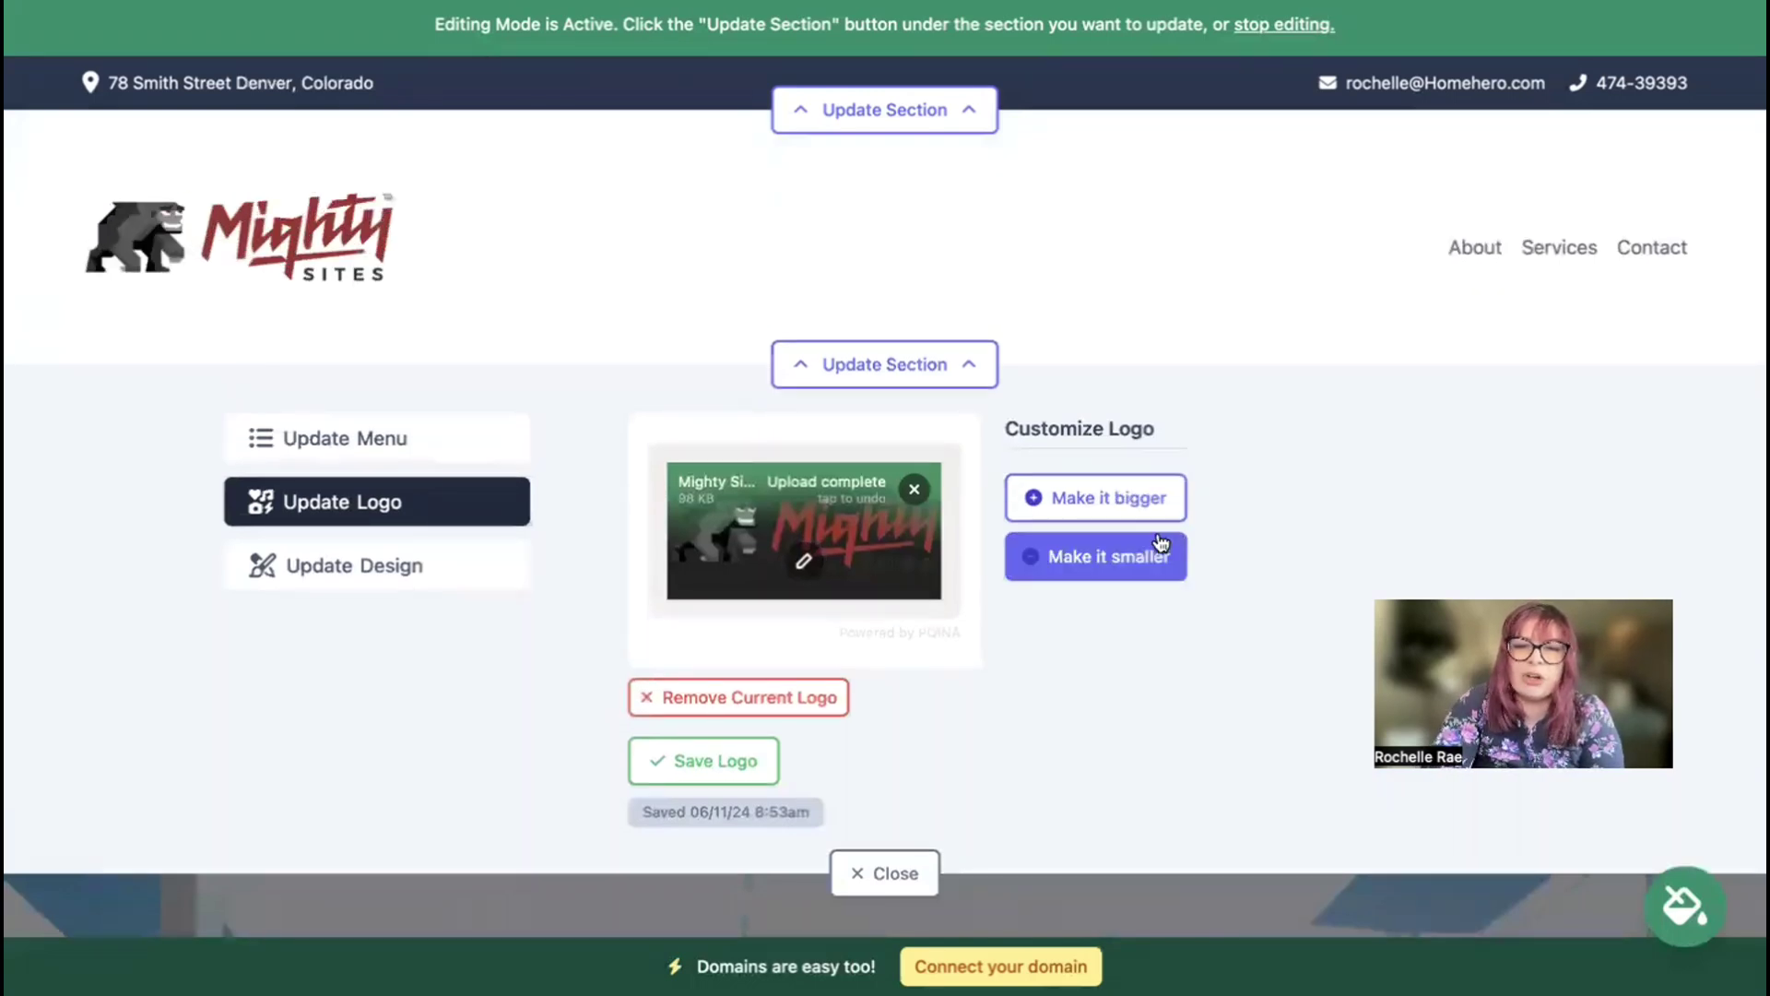
click(931, 874)
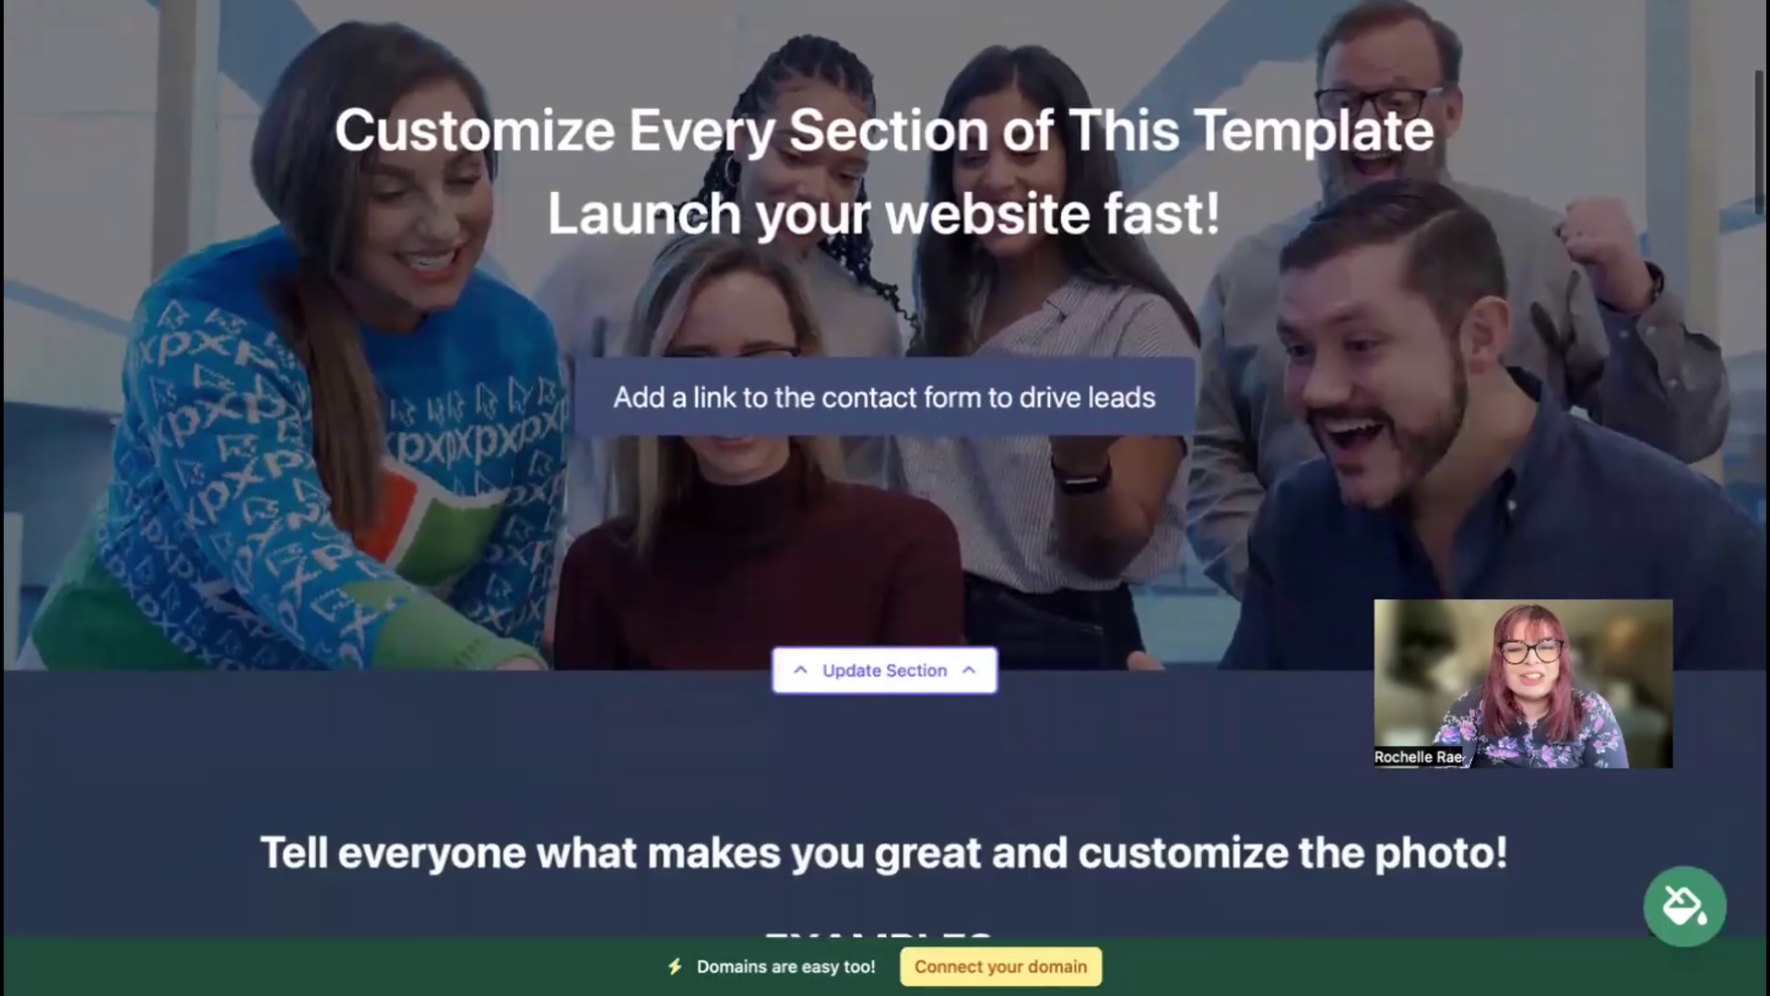
Step: Preview the blue and olive colour themes, then save the purple theme and open the hero editor
scroll(885, 461, down, 3)
scroll(886, 461, down, 2)
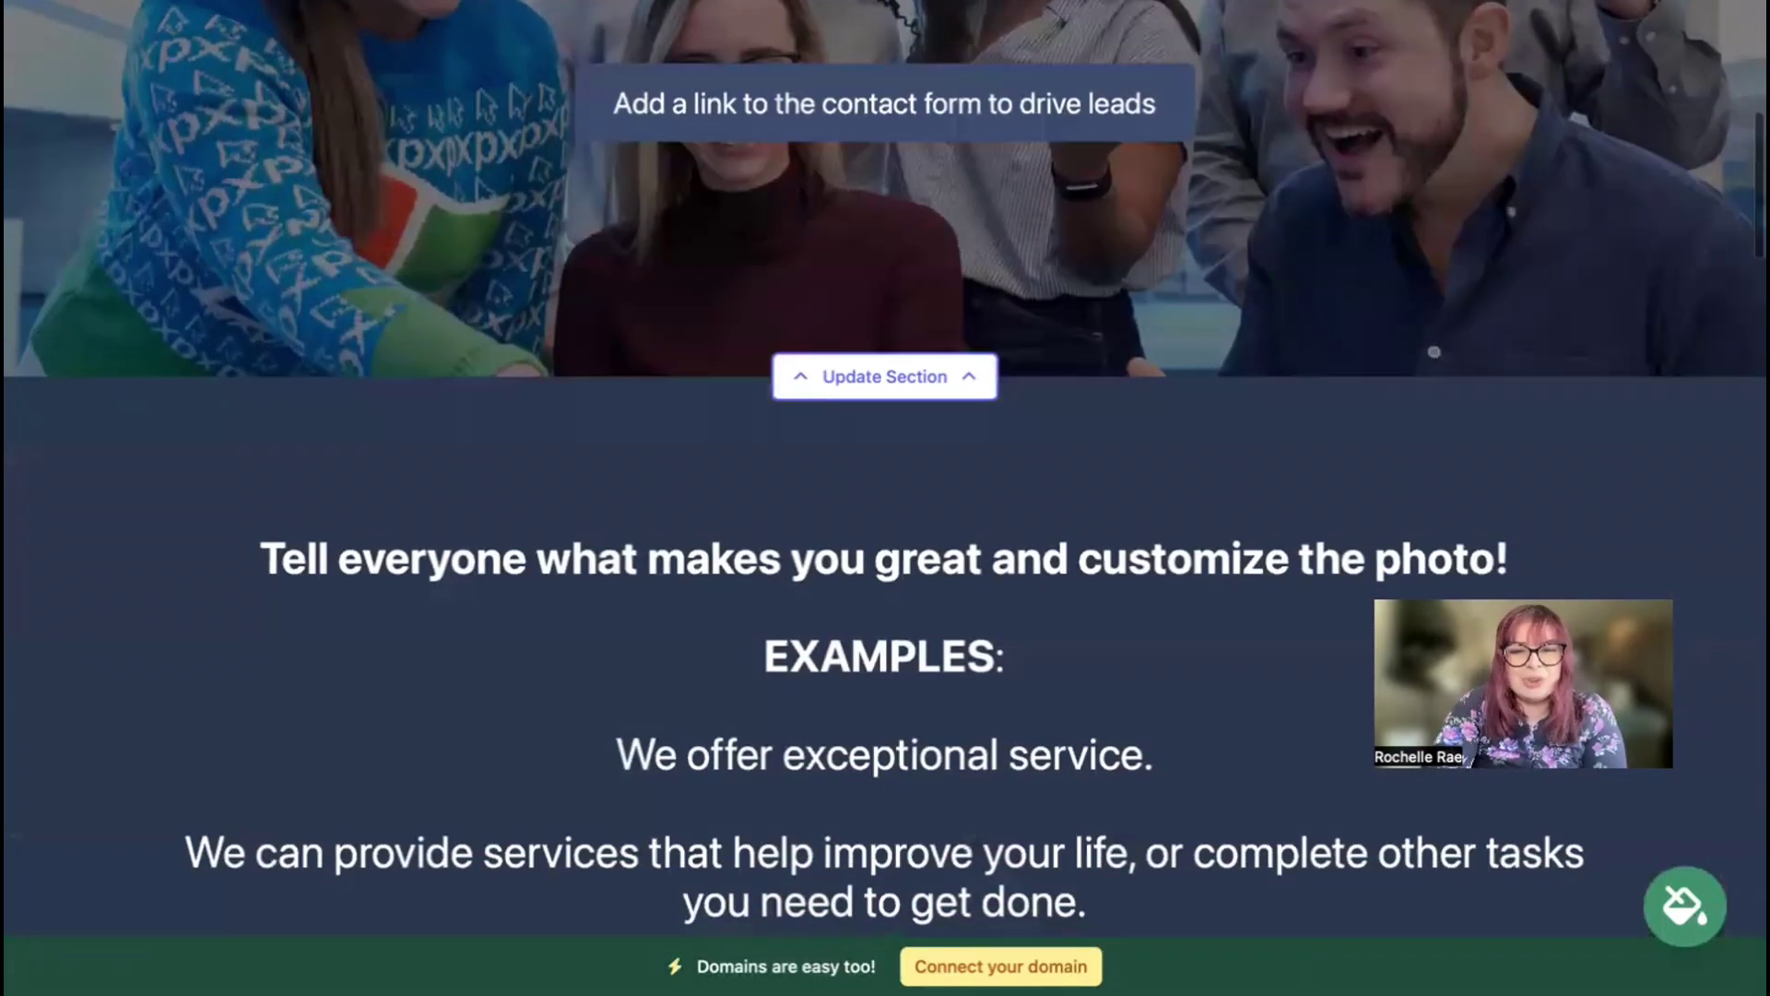
scroll(885, 461, down, 4)
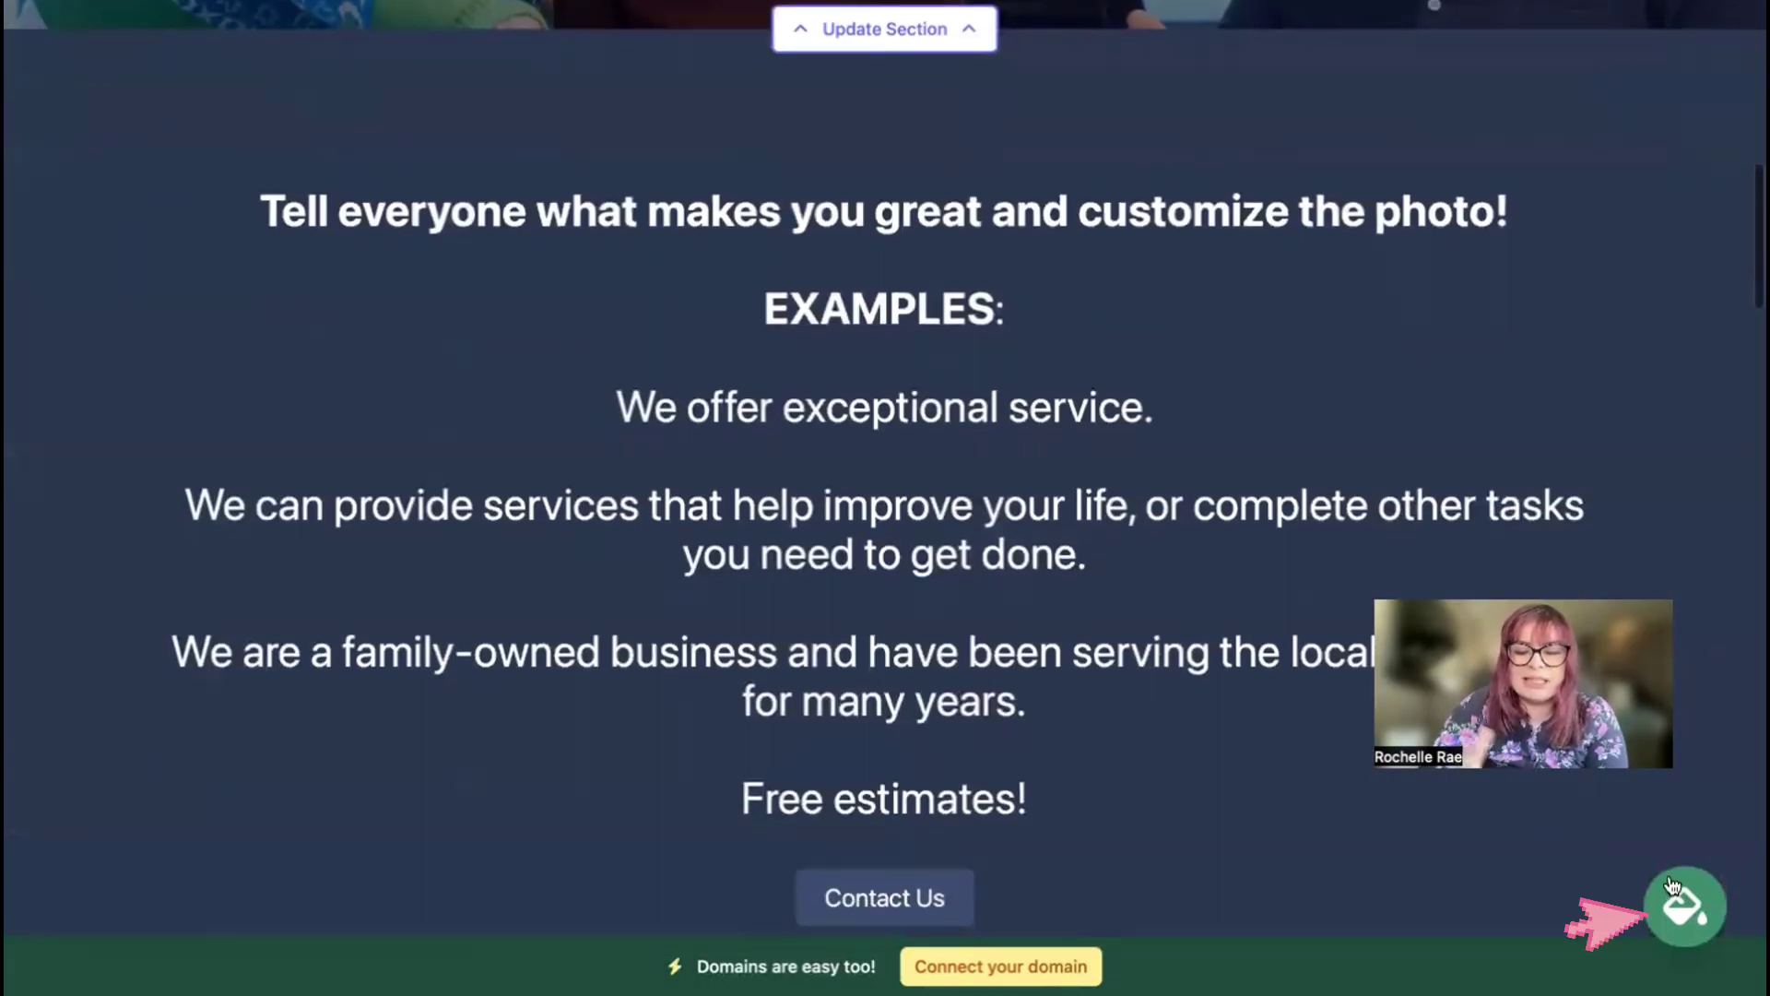
click(1673, 886)
click(949, 764)
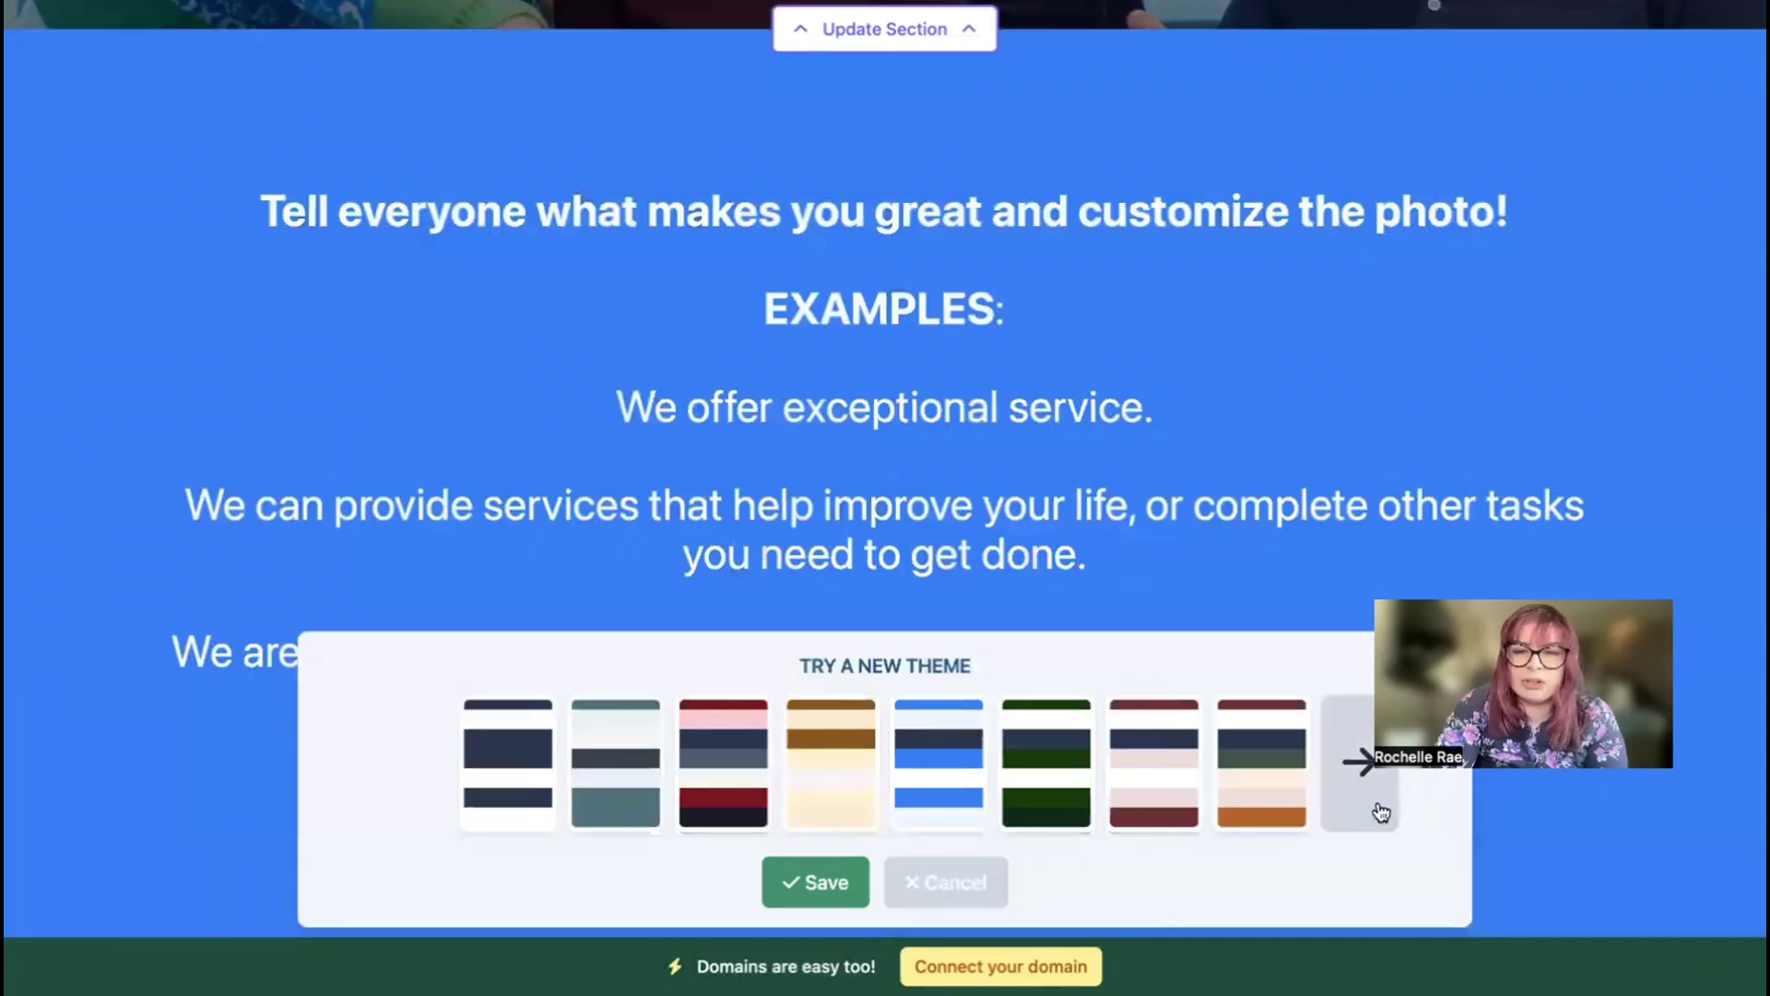
click(1378, 810)
click(1378, 809)
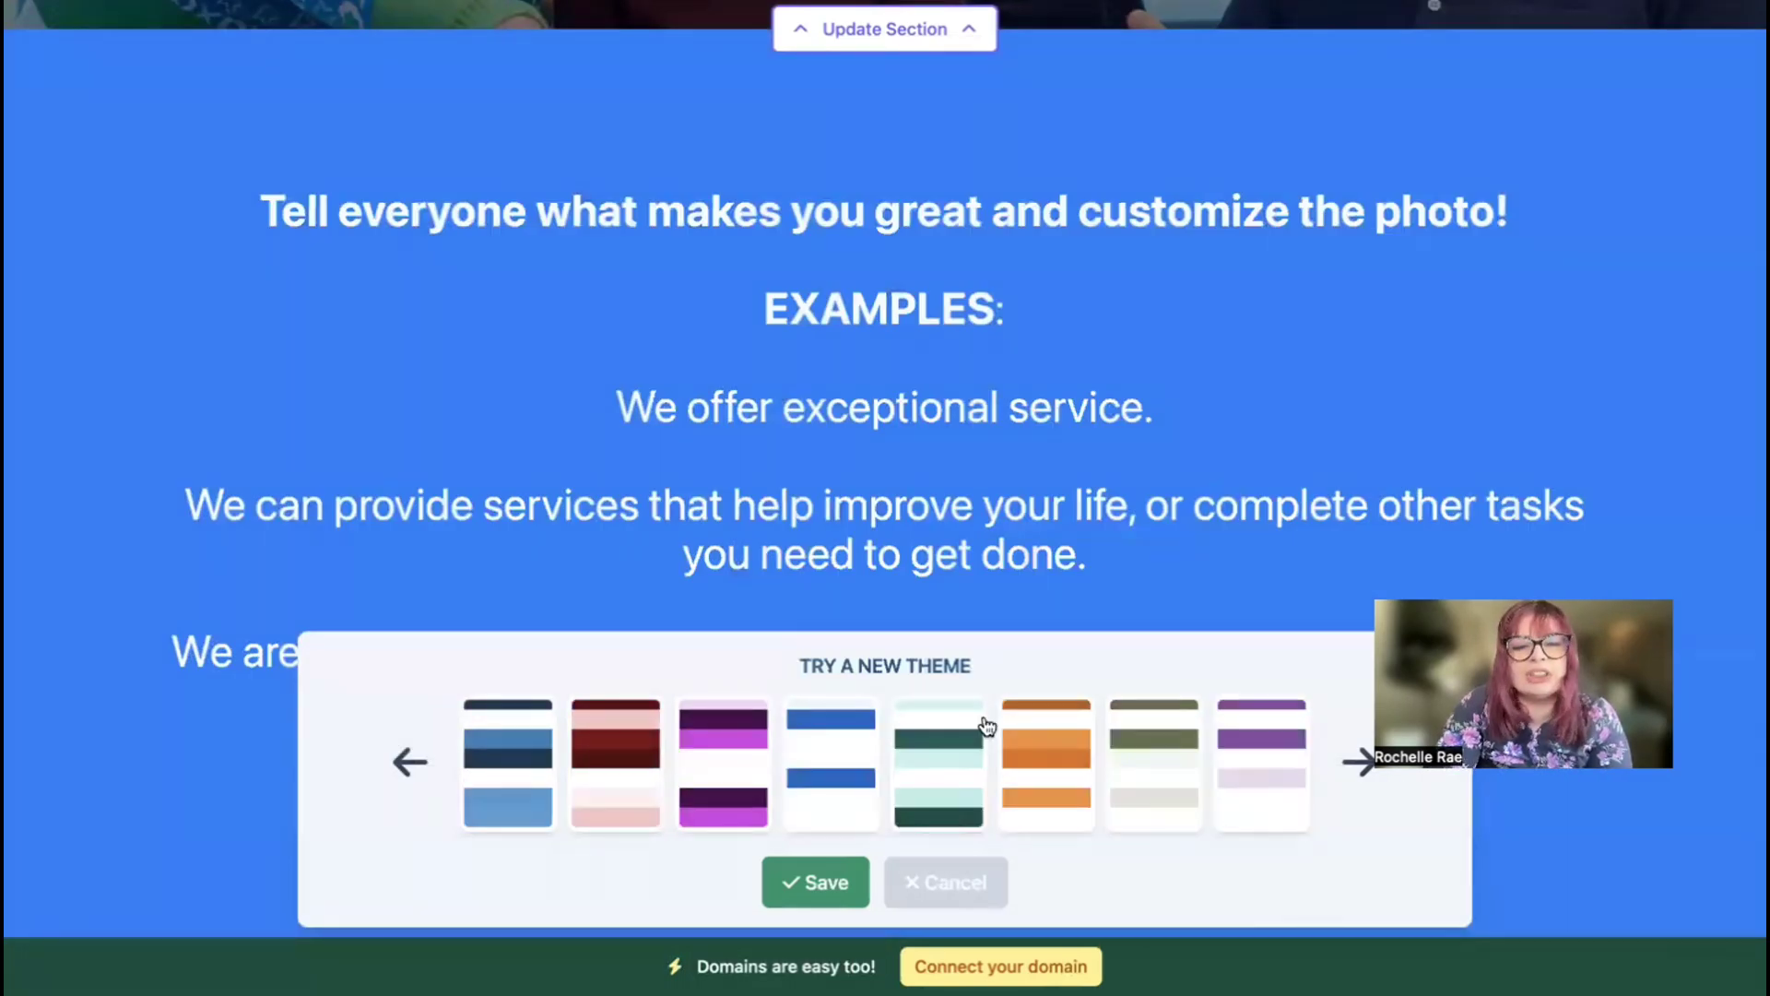
click(1169, 779)
click(1264, 802)
click(827, 880)
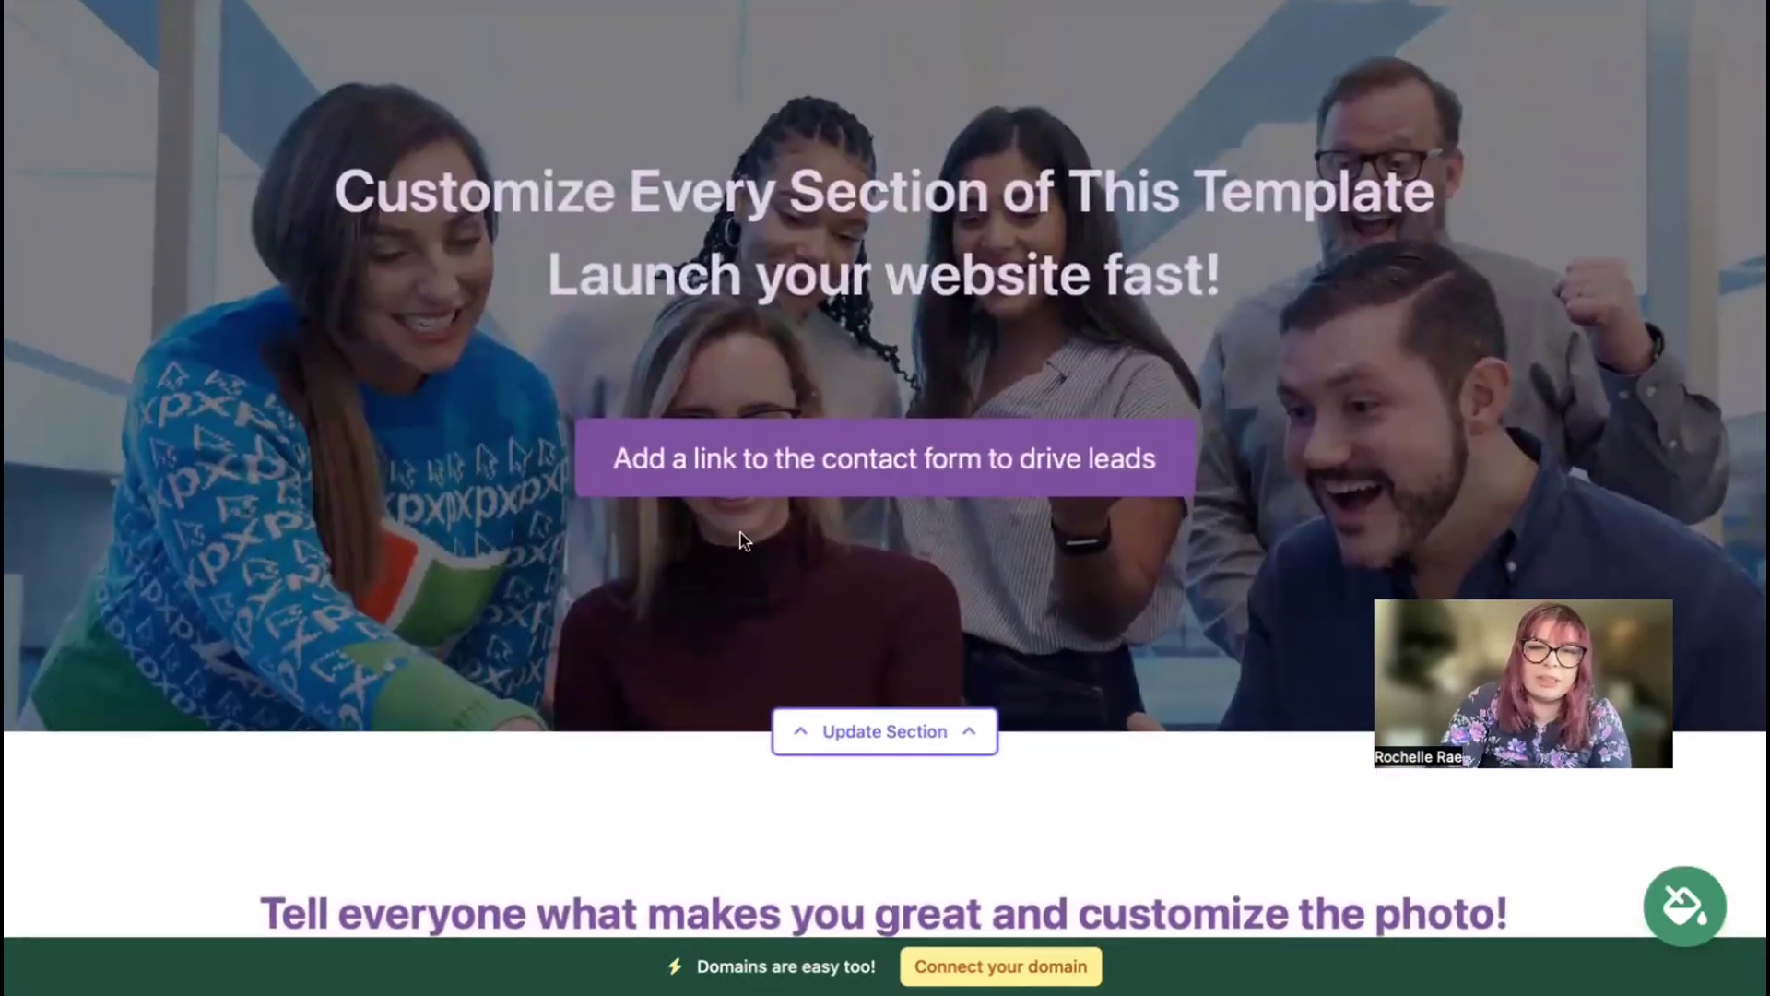
click(885, 731)
Step: Search the photo library for 'handyman' hero images, then open the hero button's Update Action settings
click(450, 640)
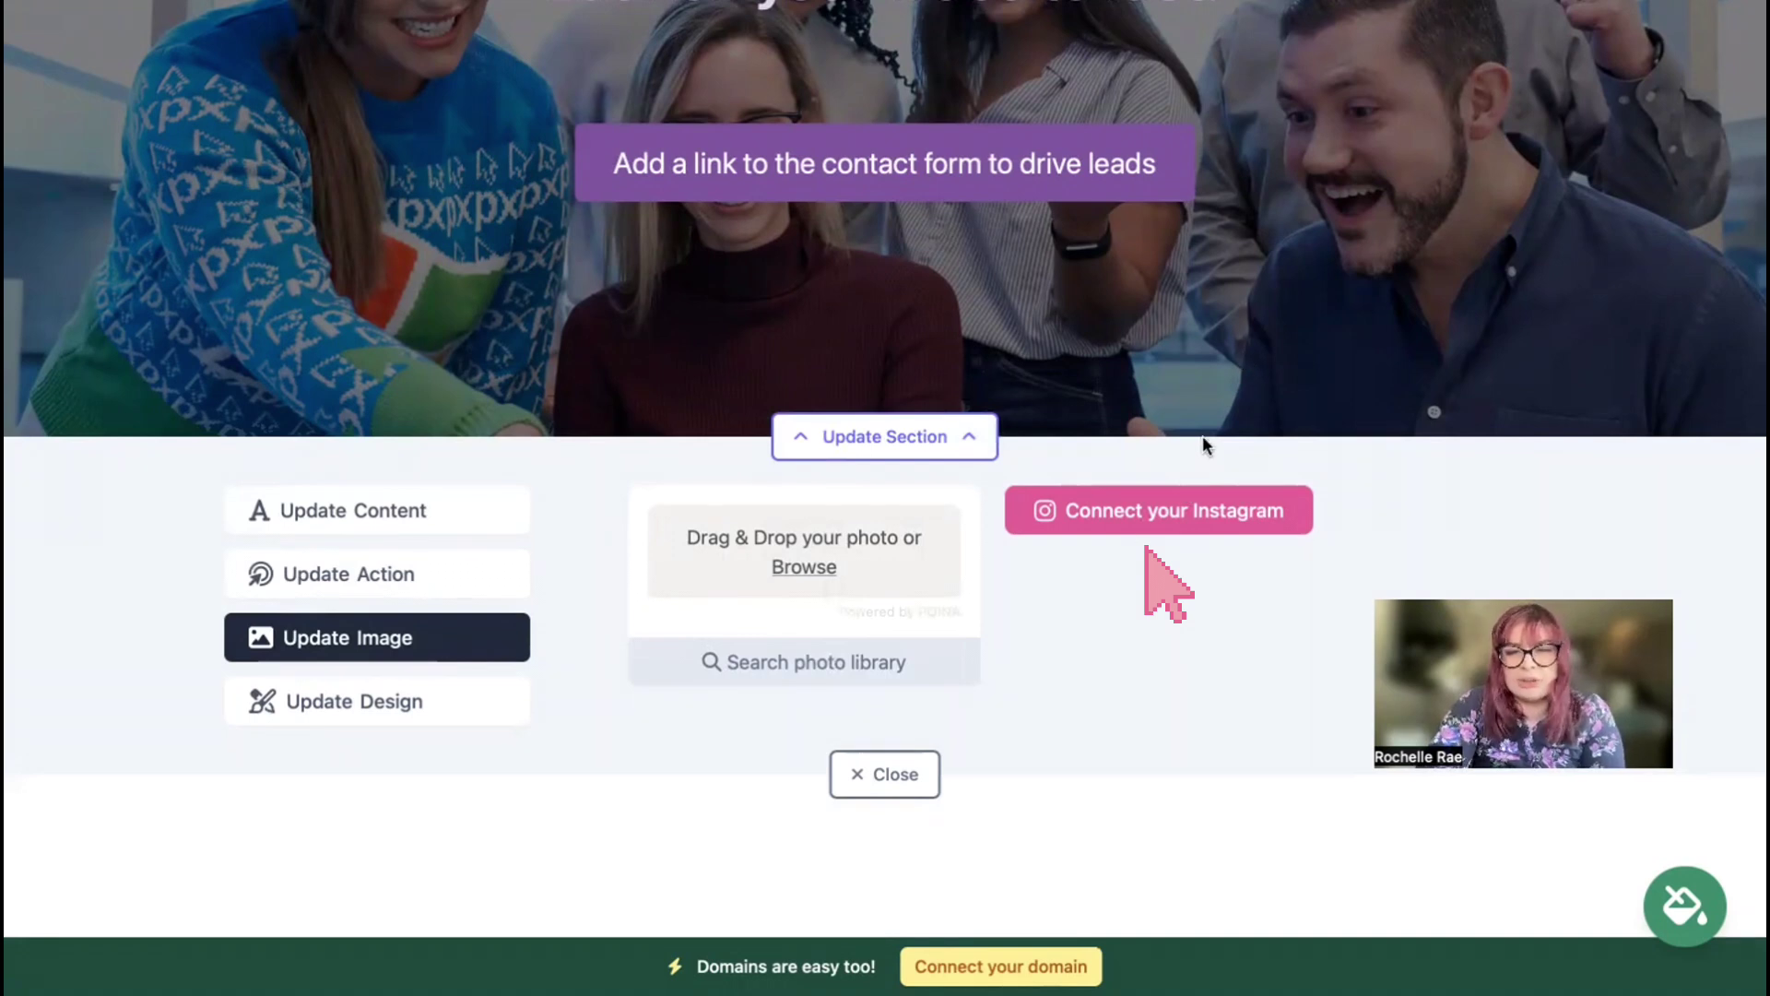
click(970, 677)
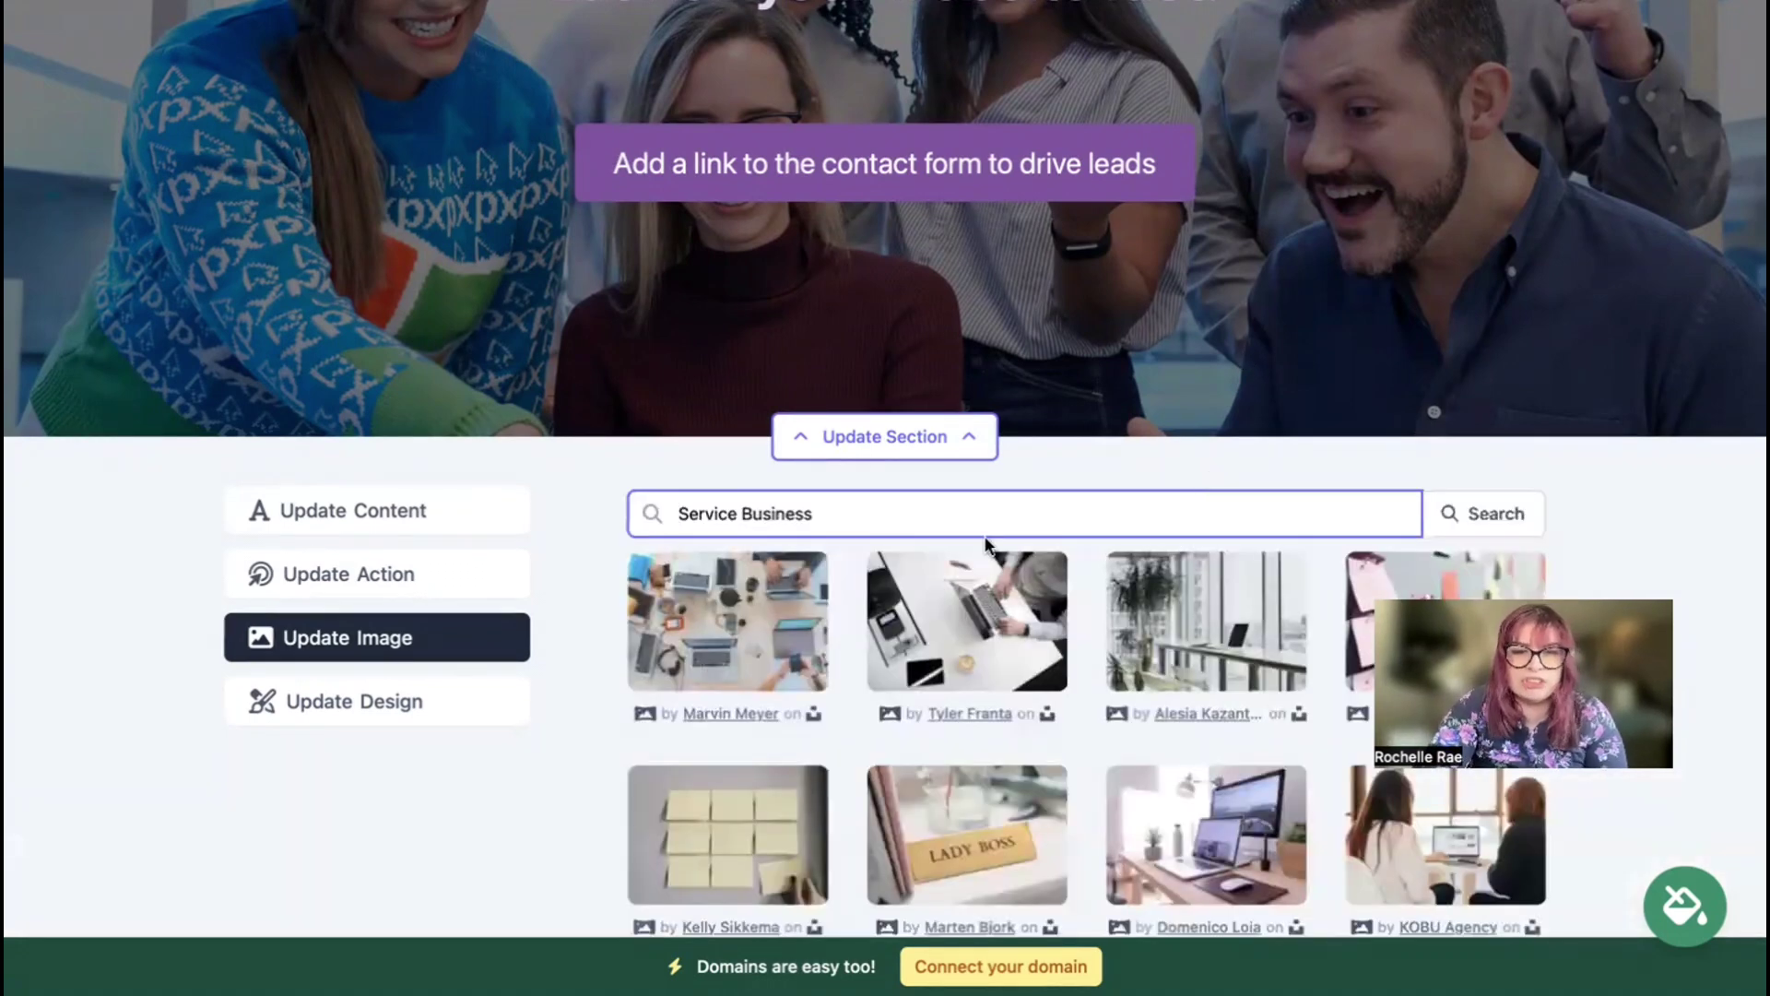
key(ctrl+a)
text(handyma)
click(1461, 521)
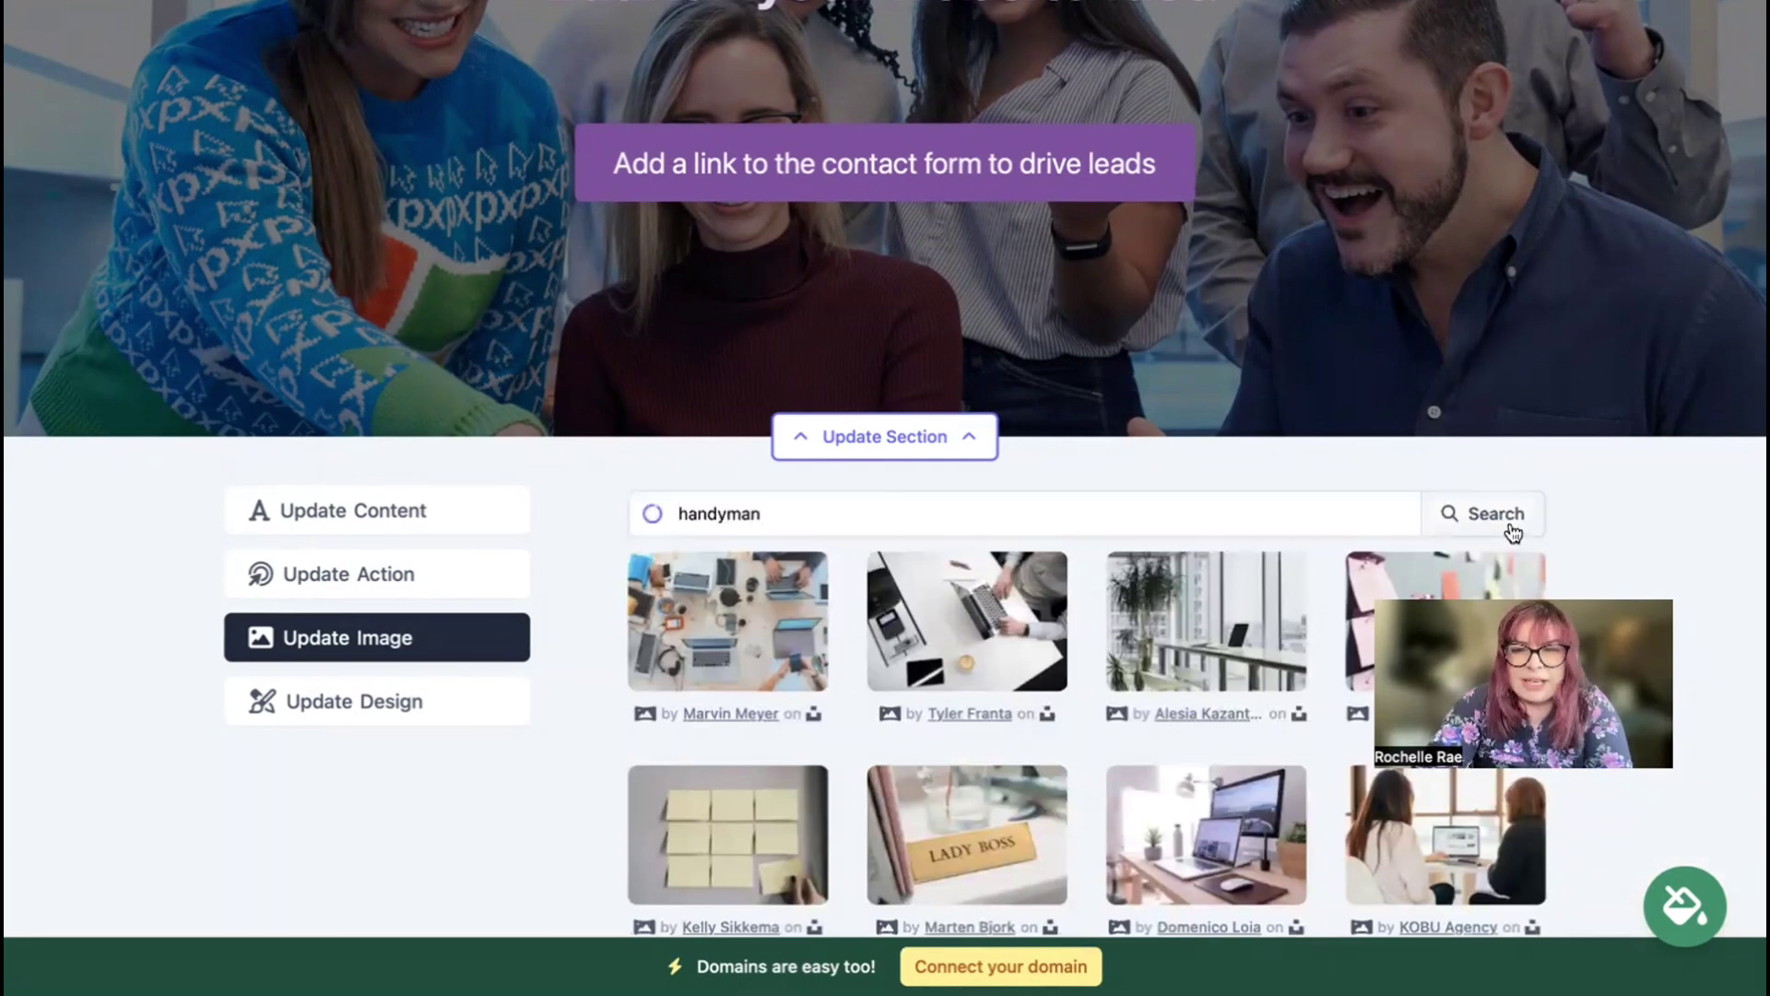
scroll(1638, 478, down, 5)
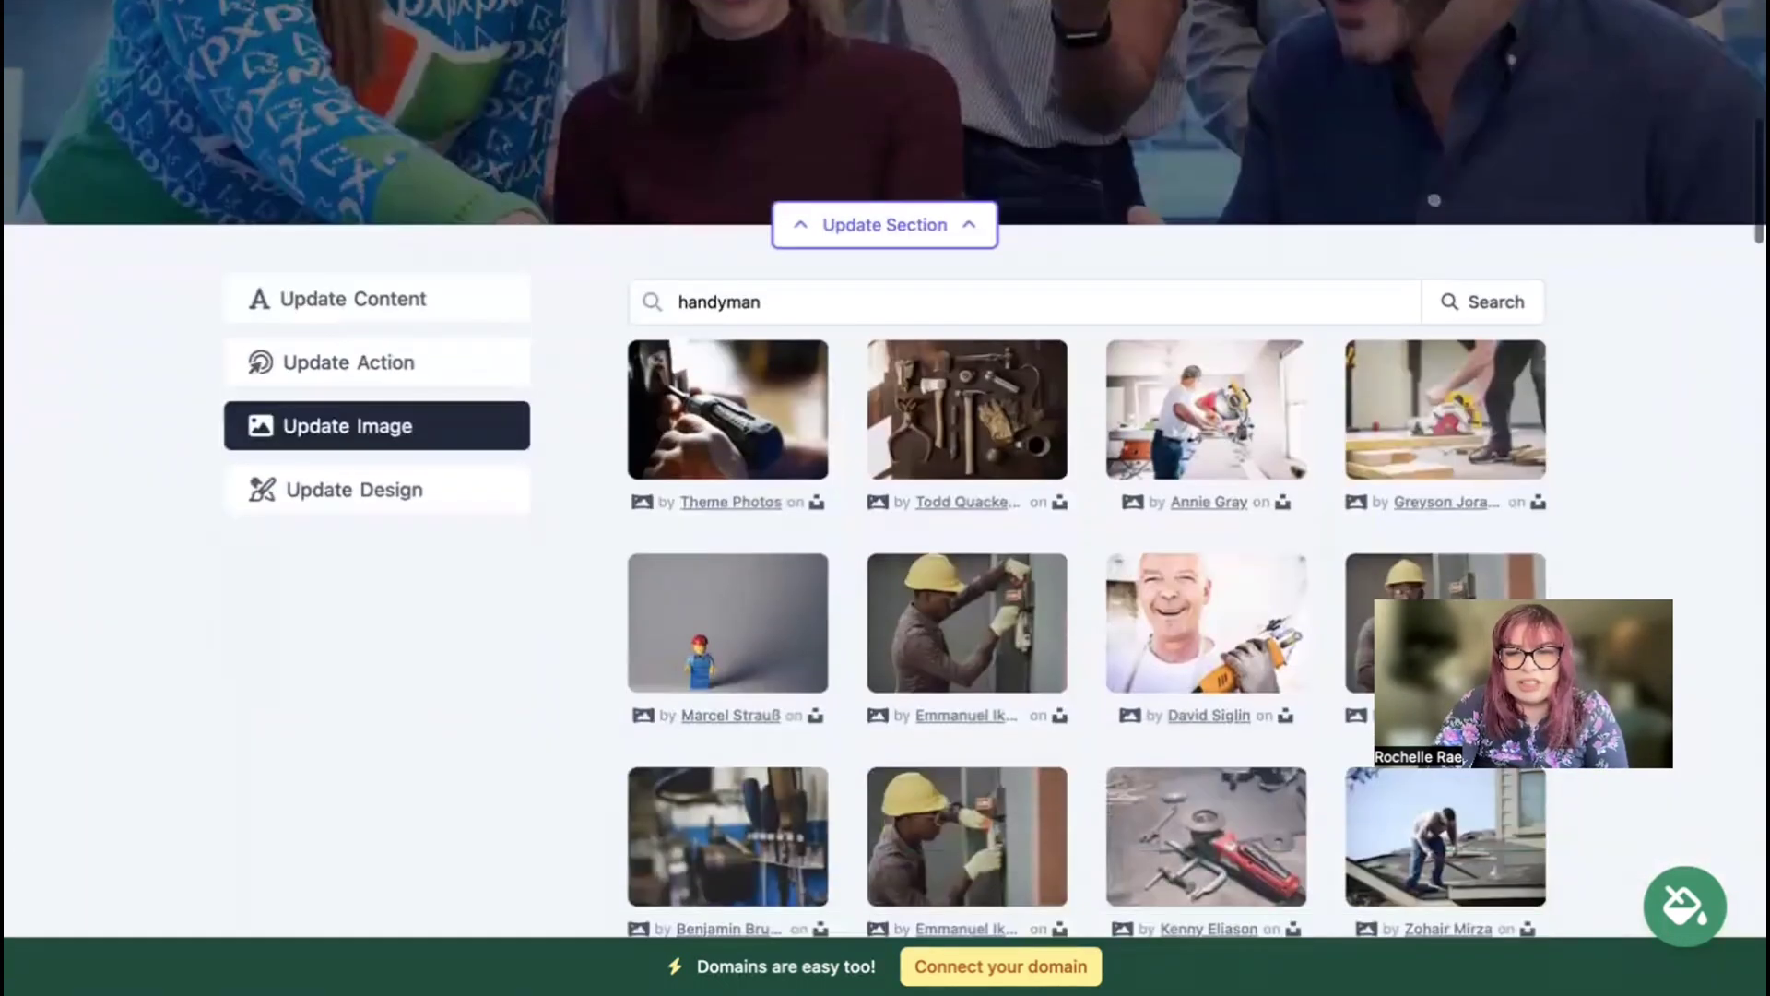
scroll(1401, 779, up, 2)
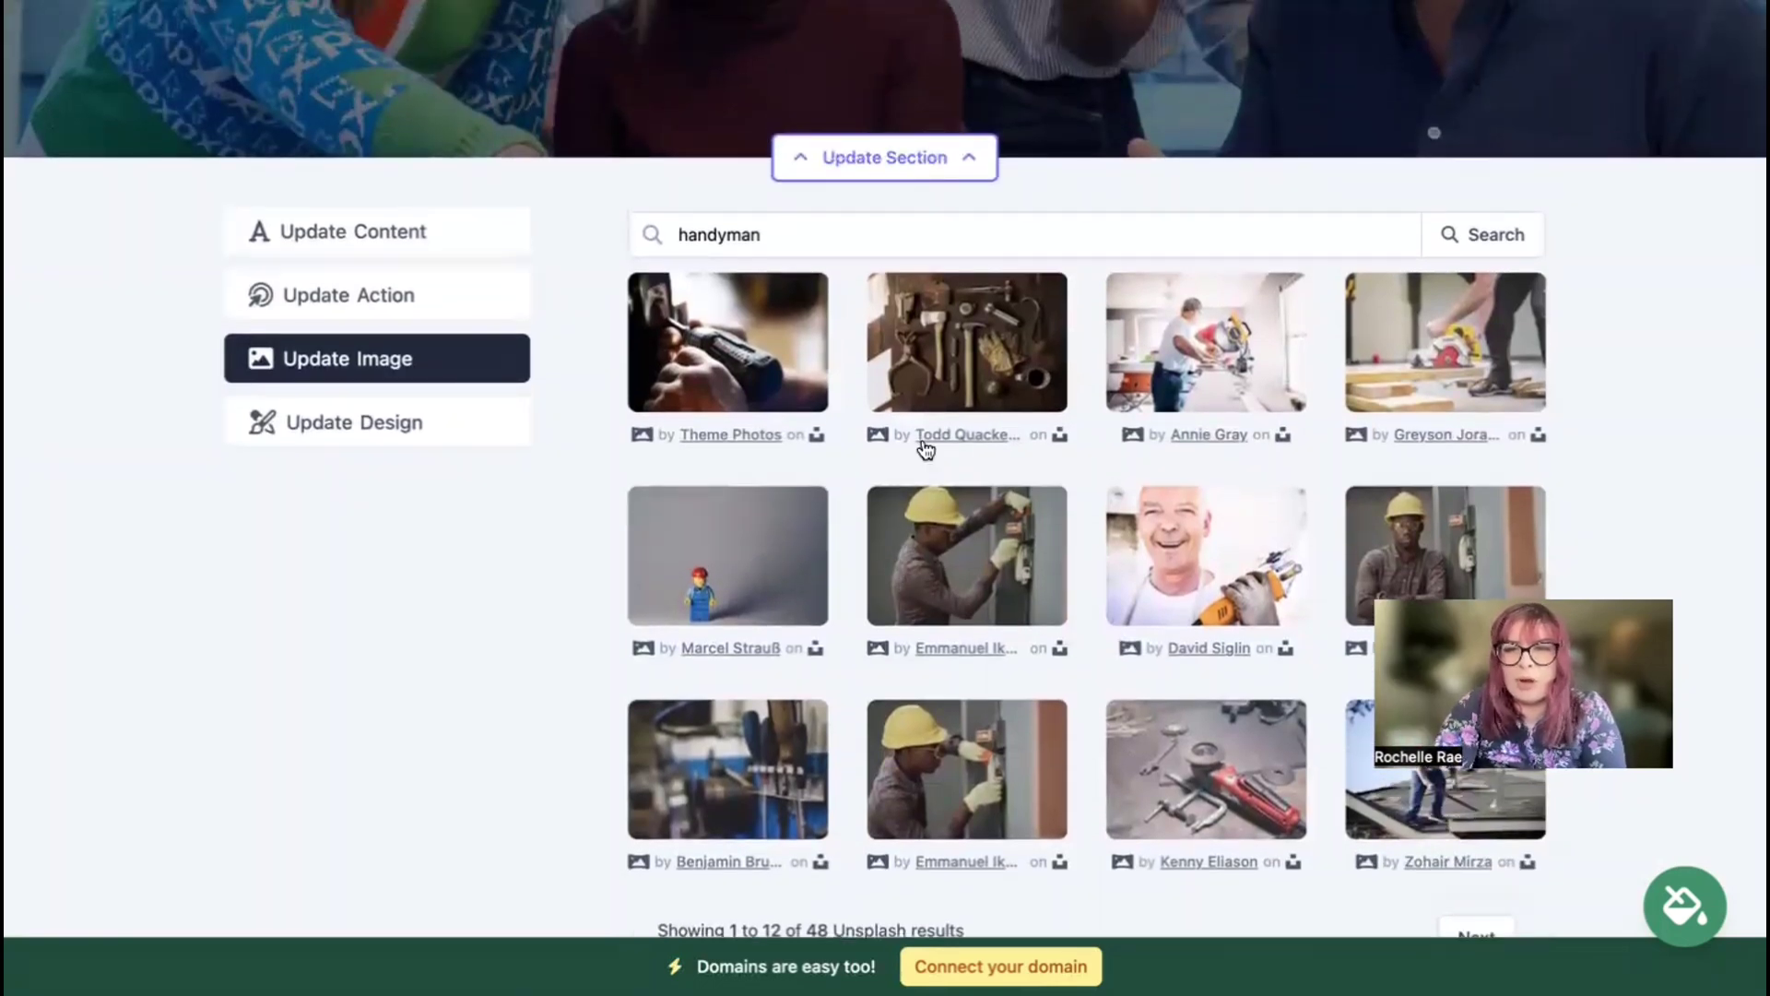
click(395, 294)
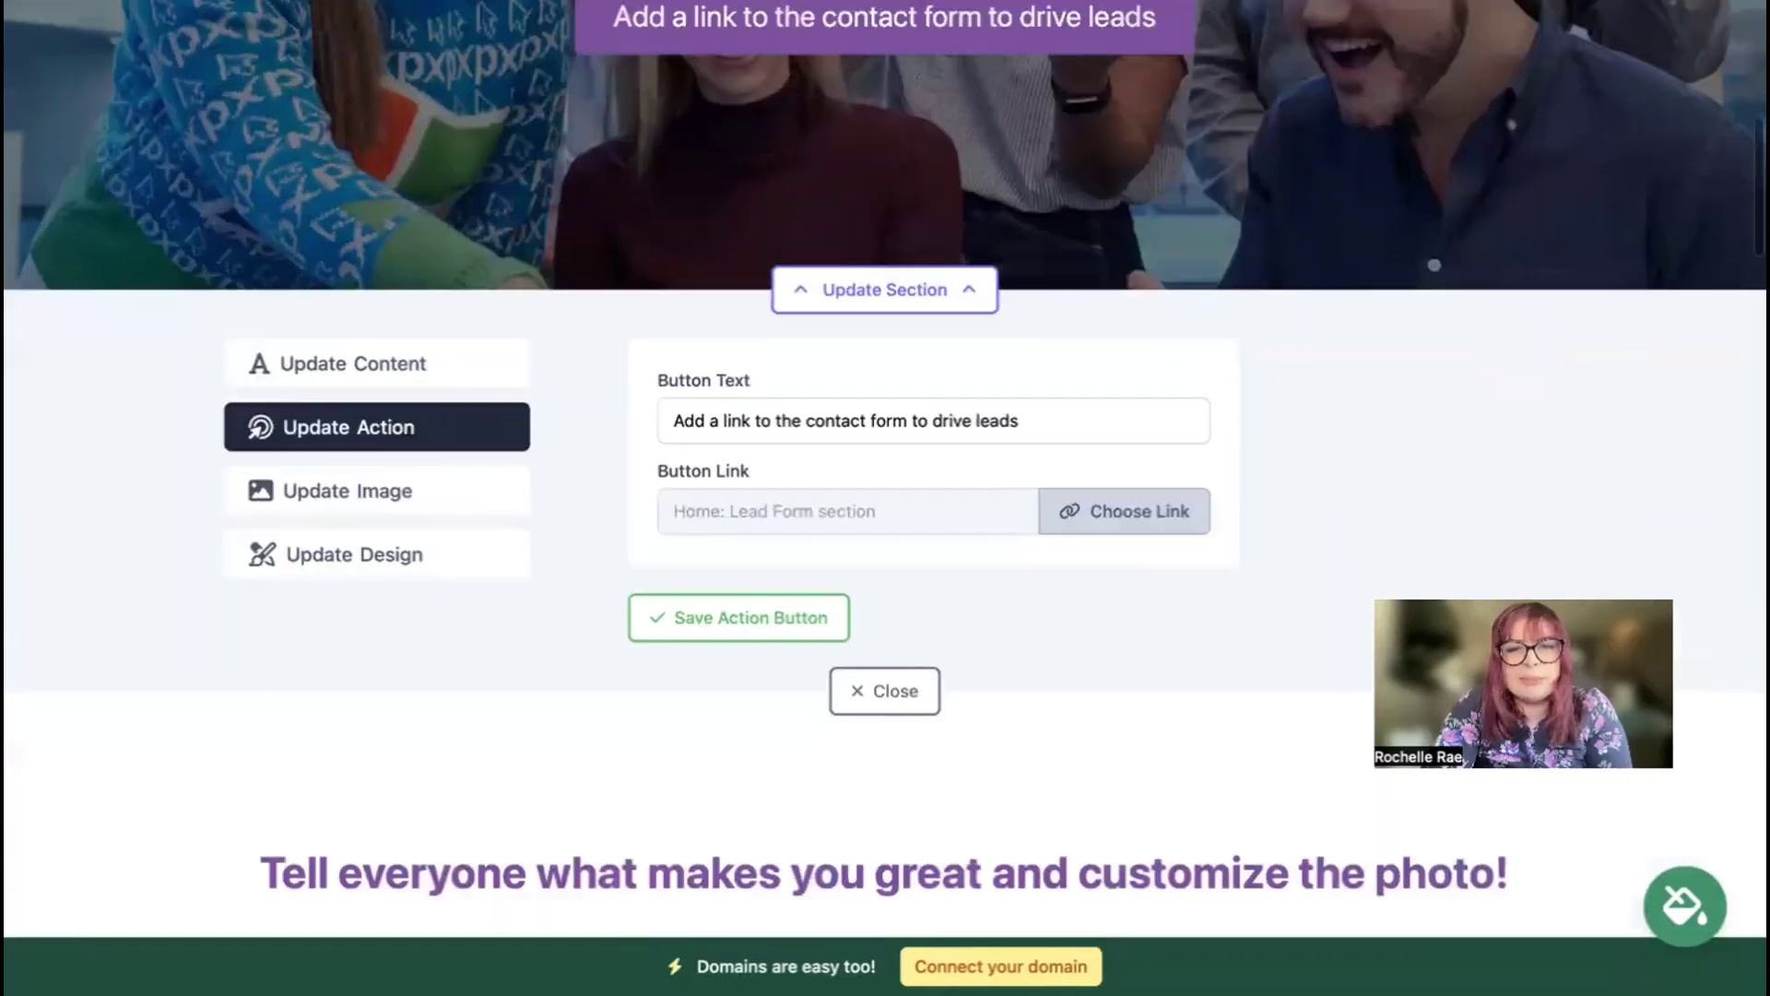
Step: Change the hero button text to 'Call Us', checking link options but keeping the Lead Form link
scroll(1313, 246, up, 4)
triple_click(876, 743)
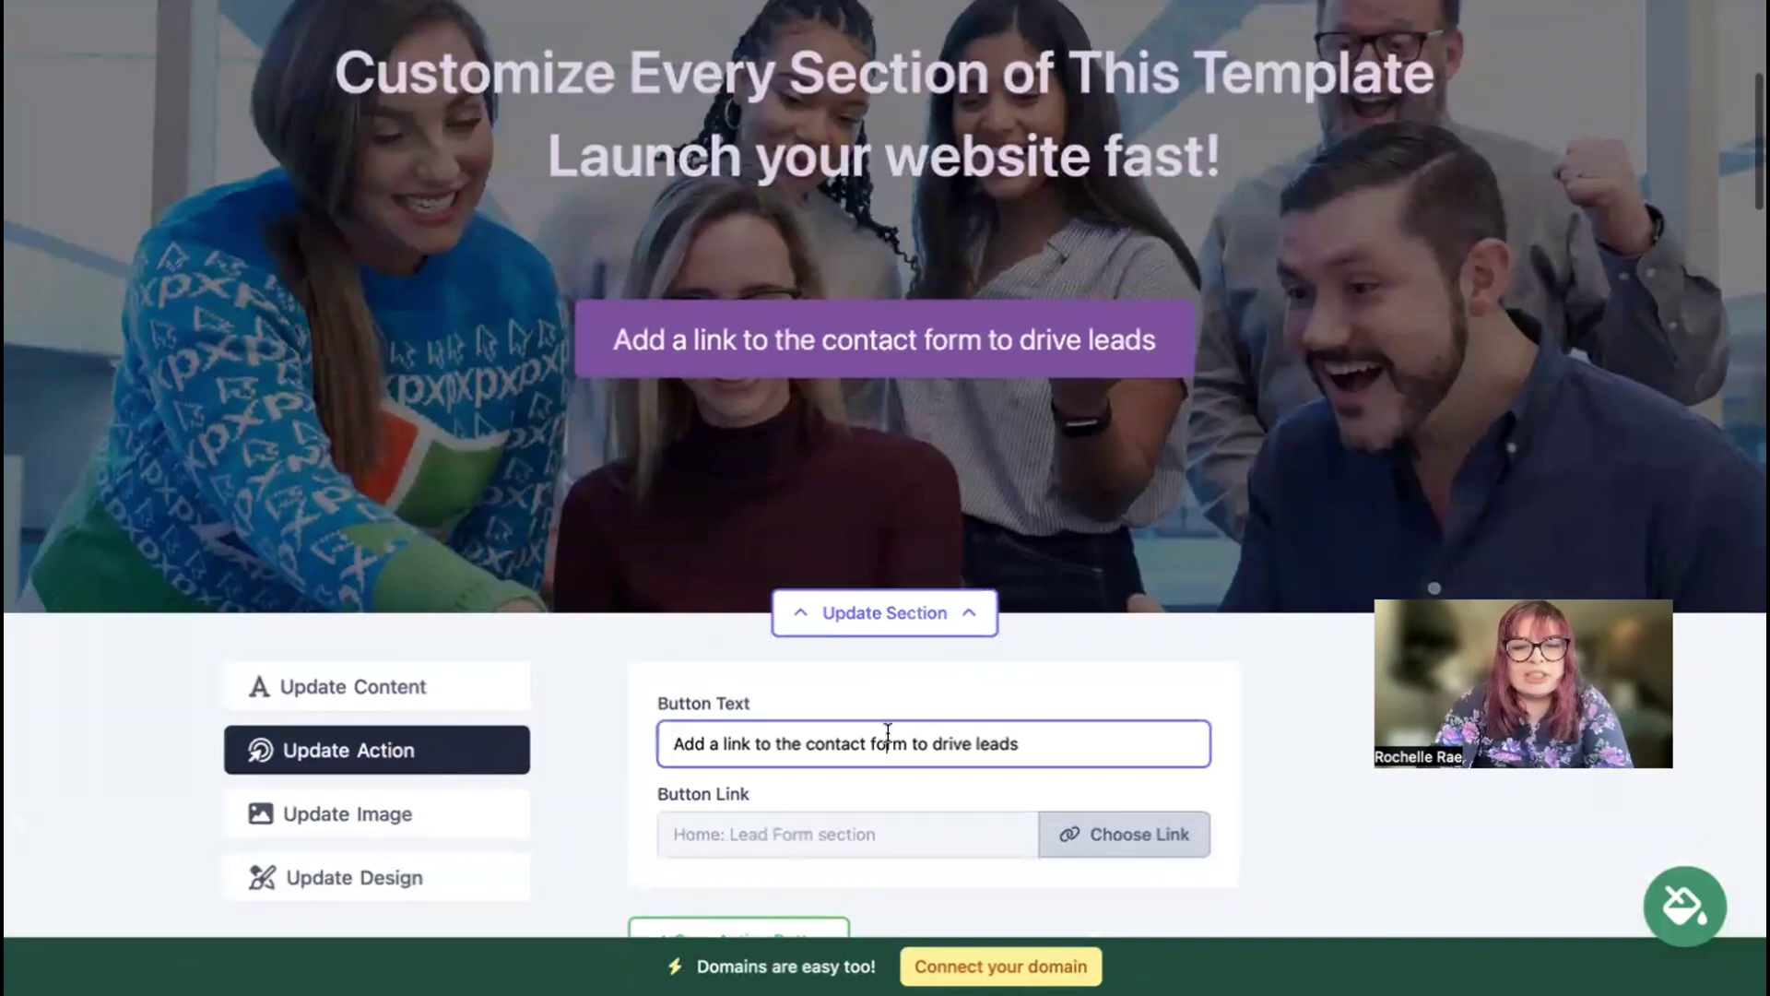
text(Call Us)
click(1167, 839)
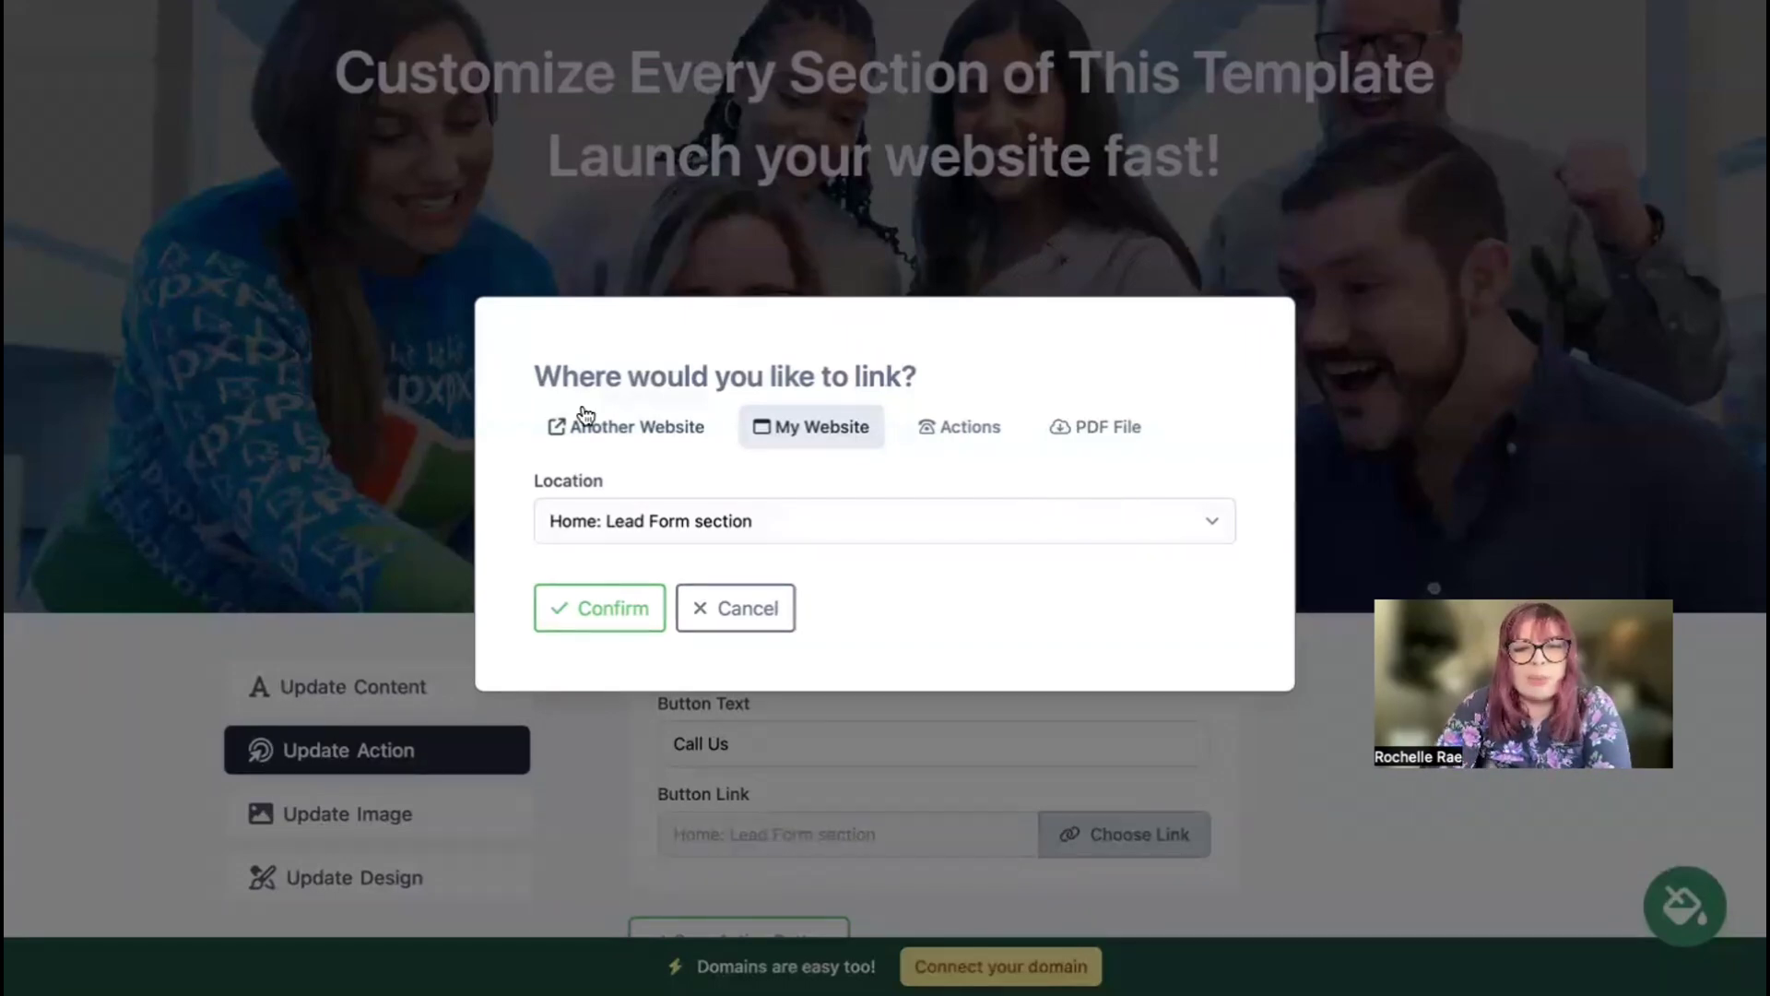
click(636, 429)
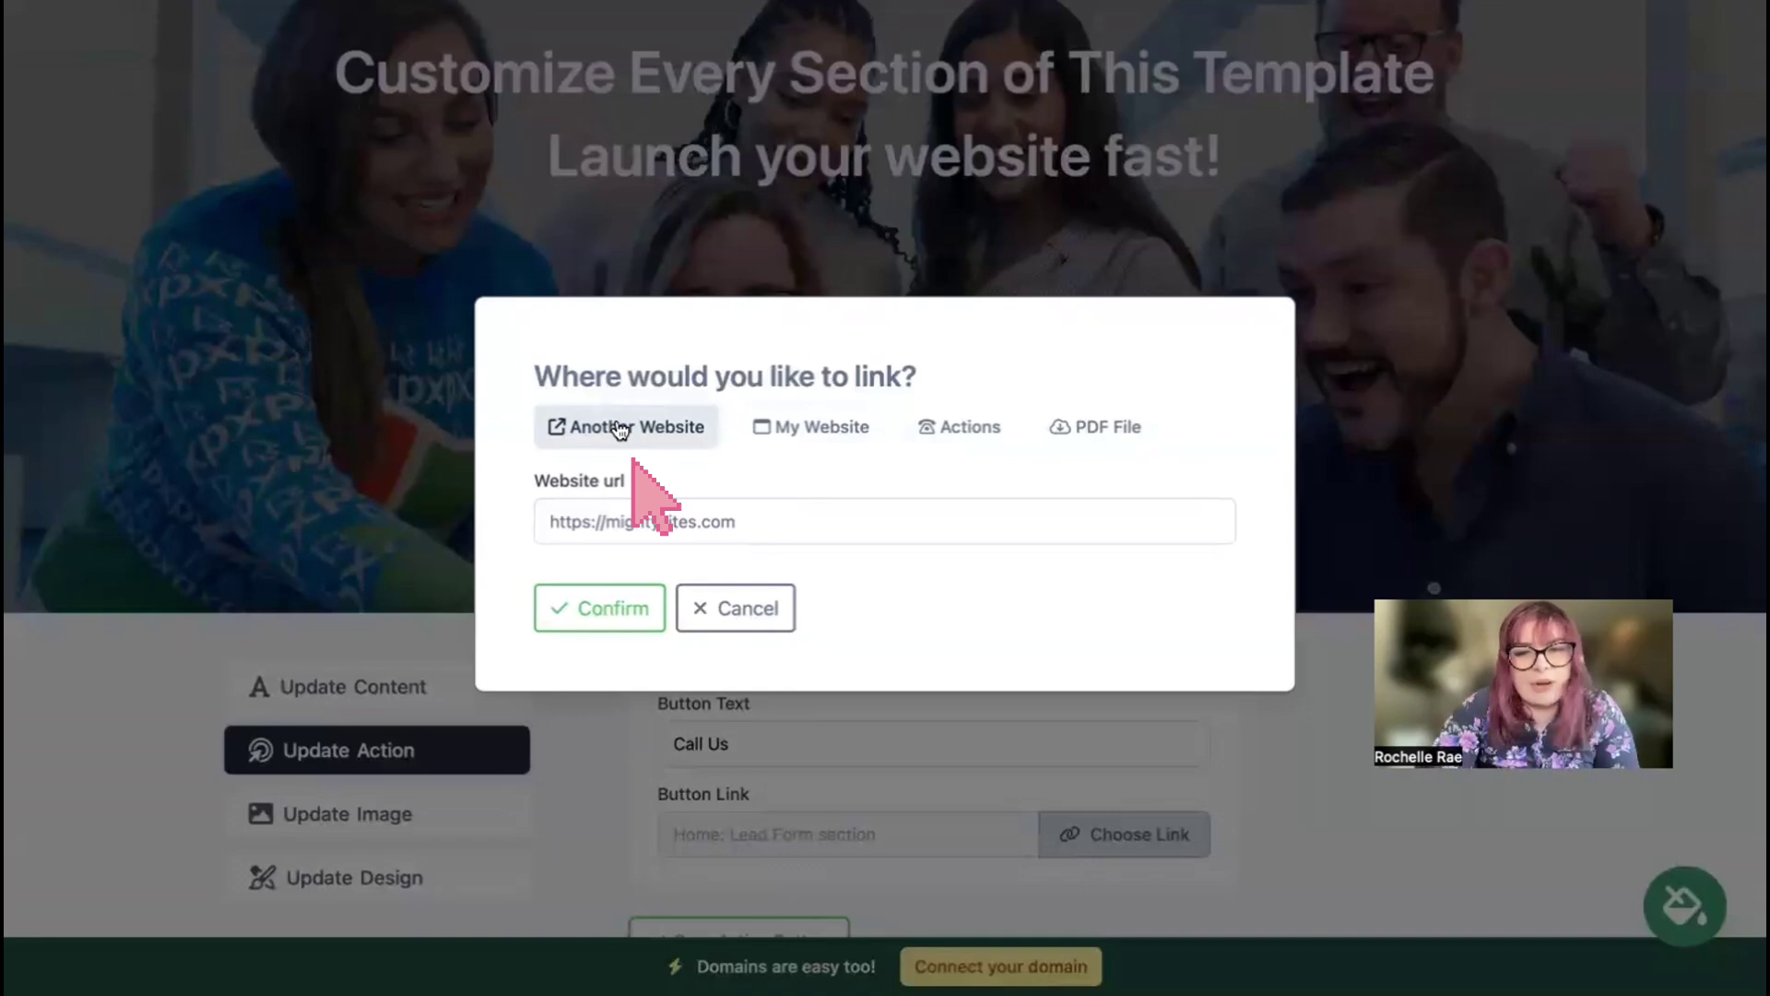
click(699, 601)
scroll(941, 615, down, 15)
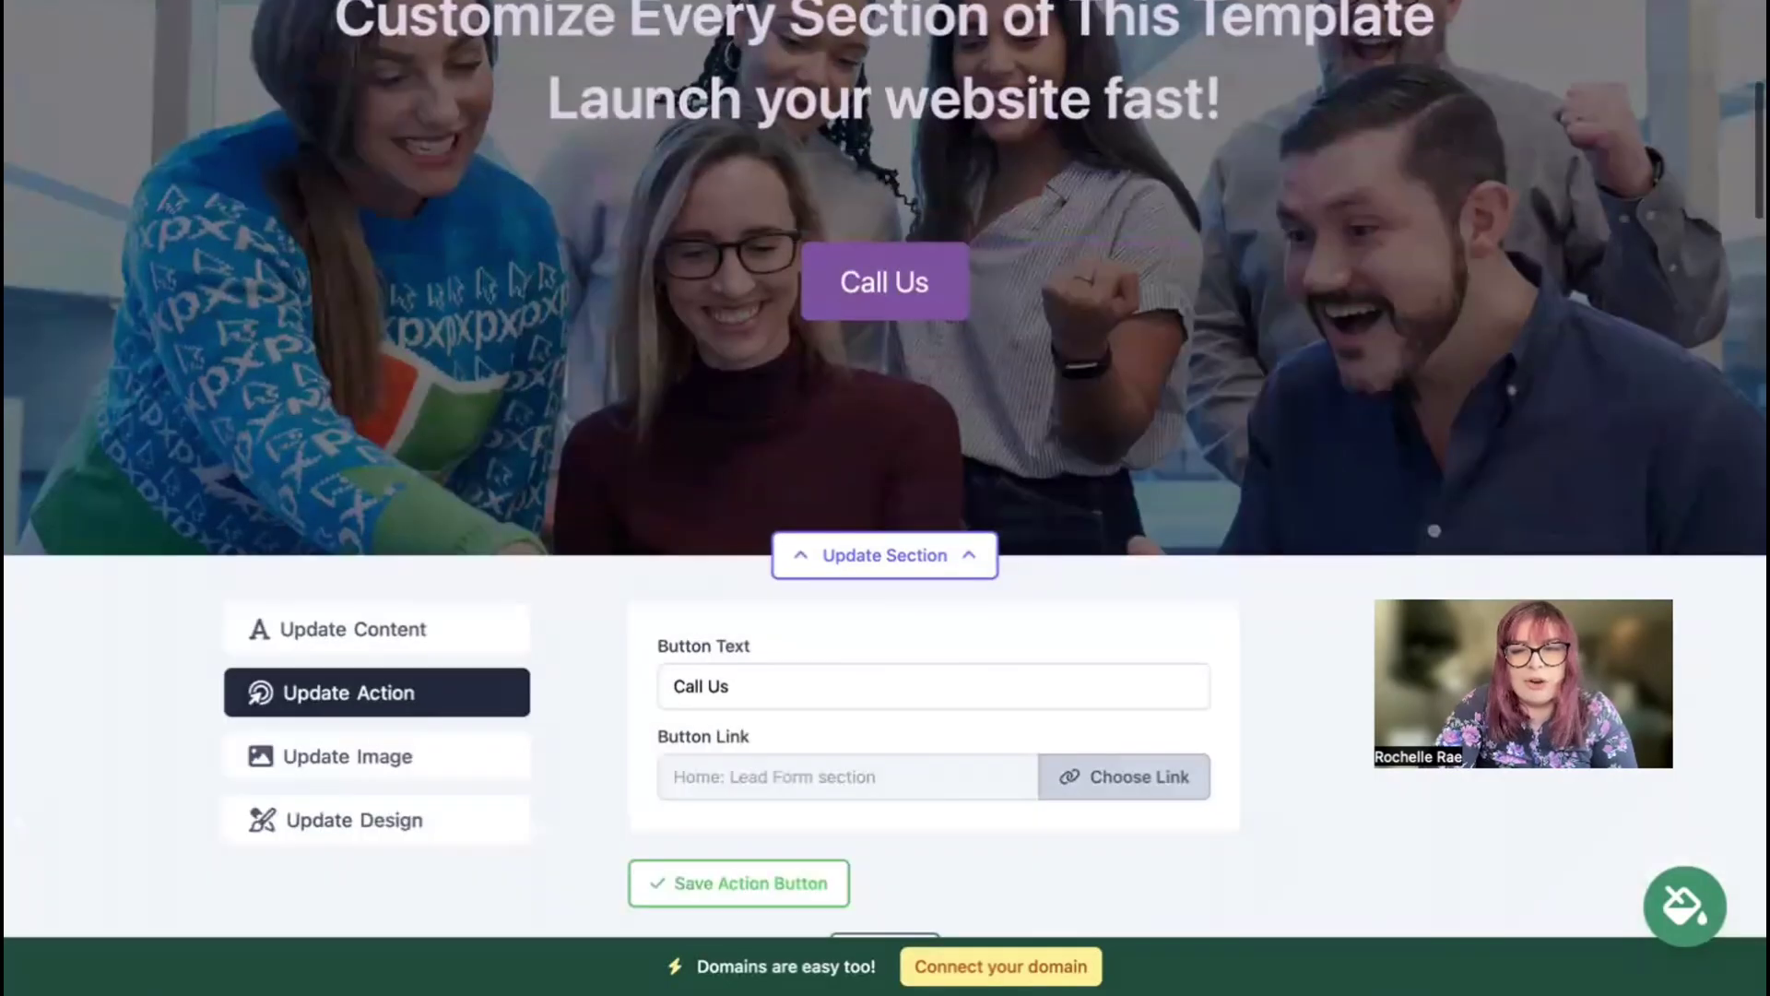
scroll(885, 498, down, 20)
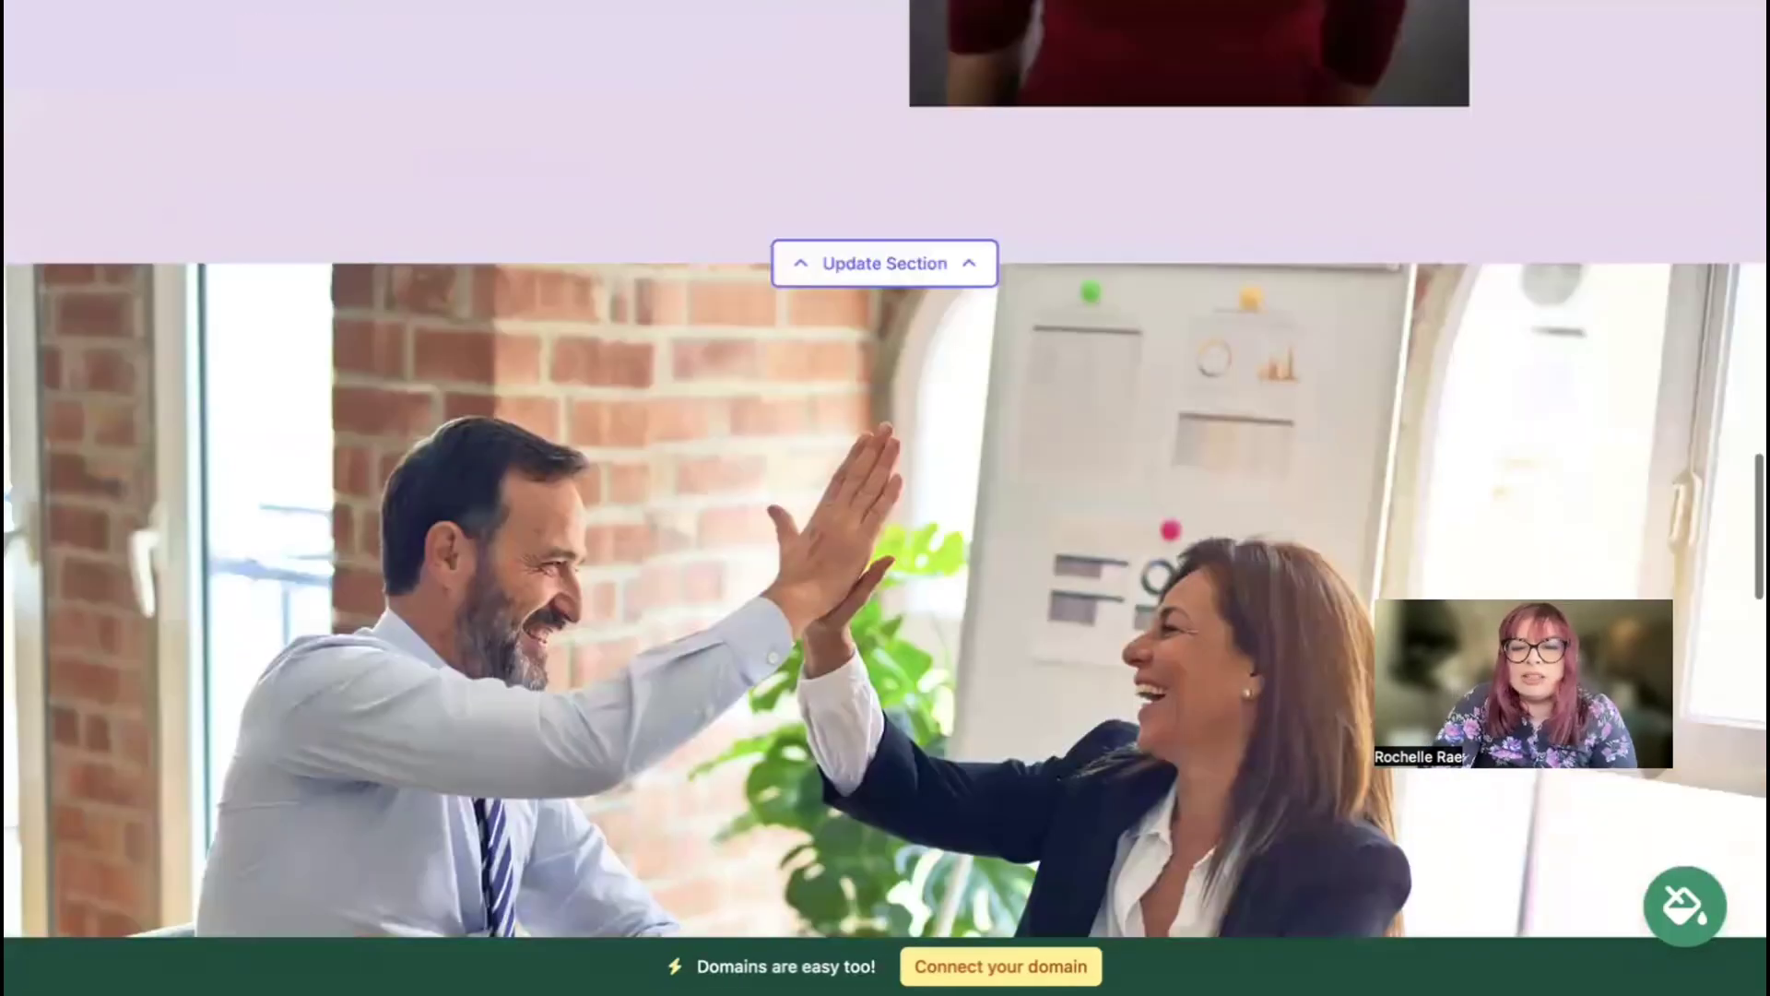
scroll(885, 498, down, 10)
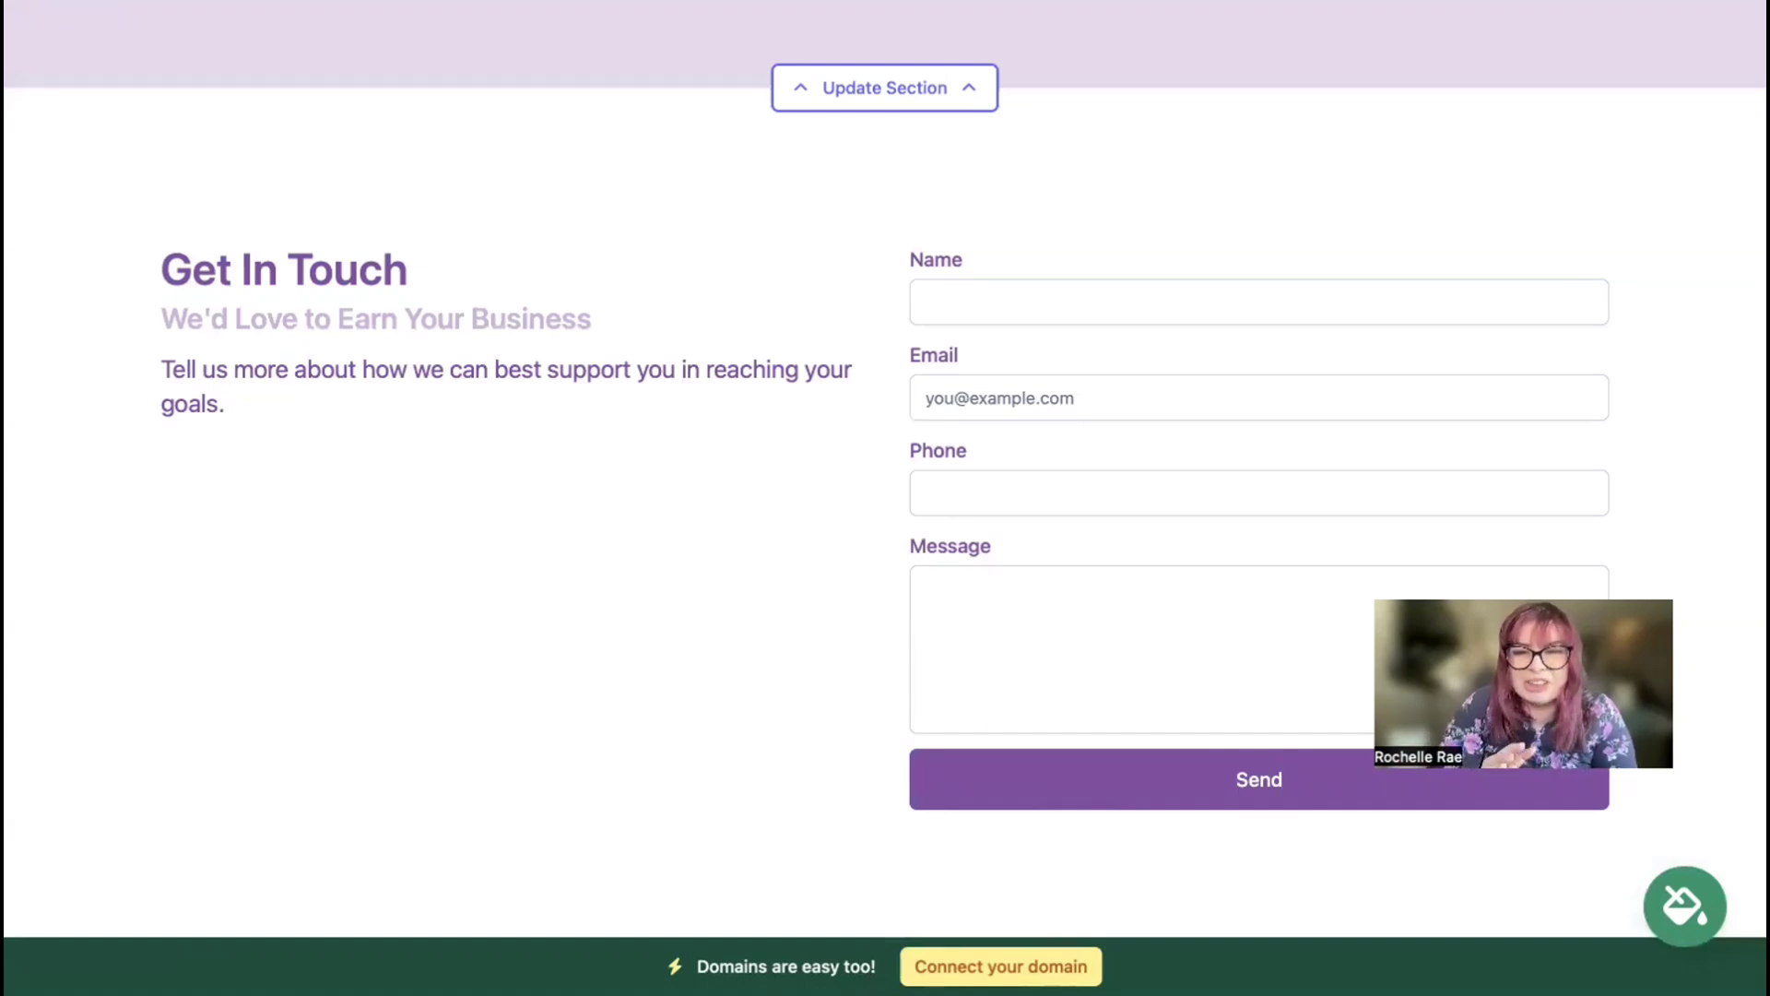
scroll(885, 498, up, 5)
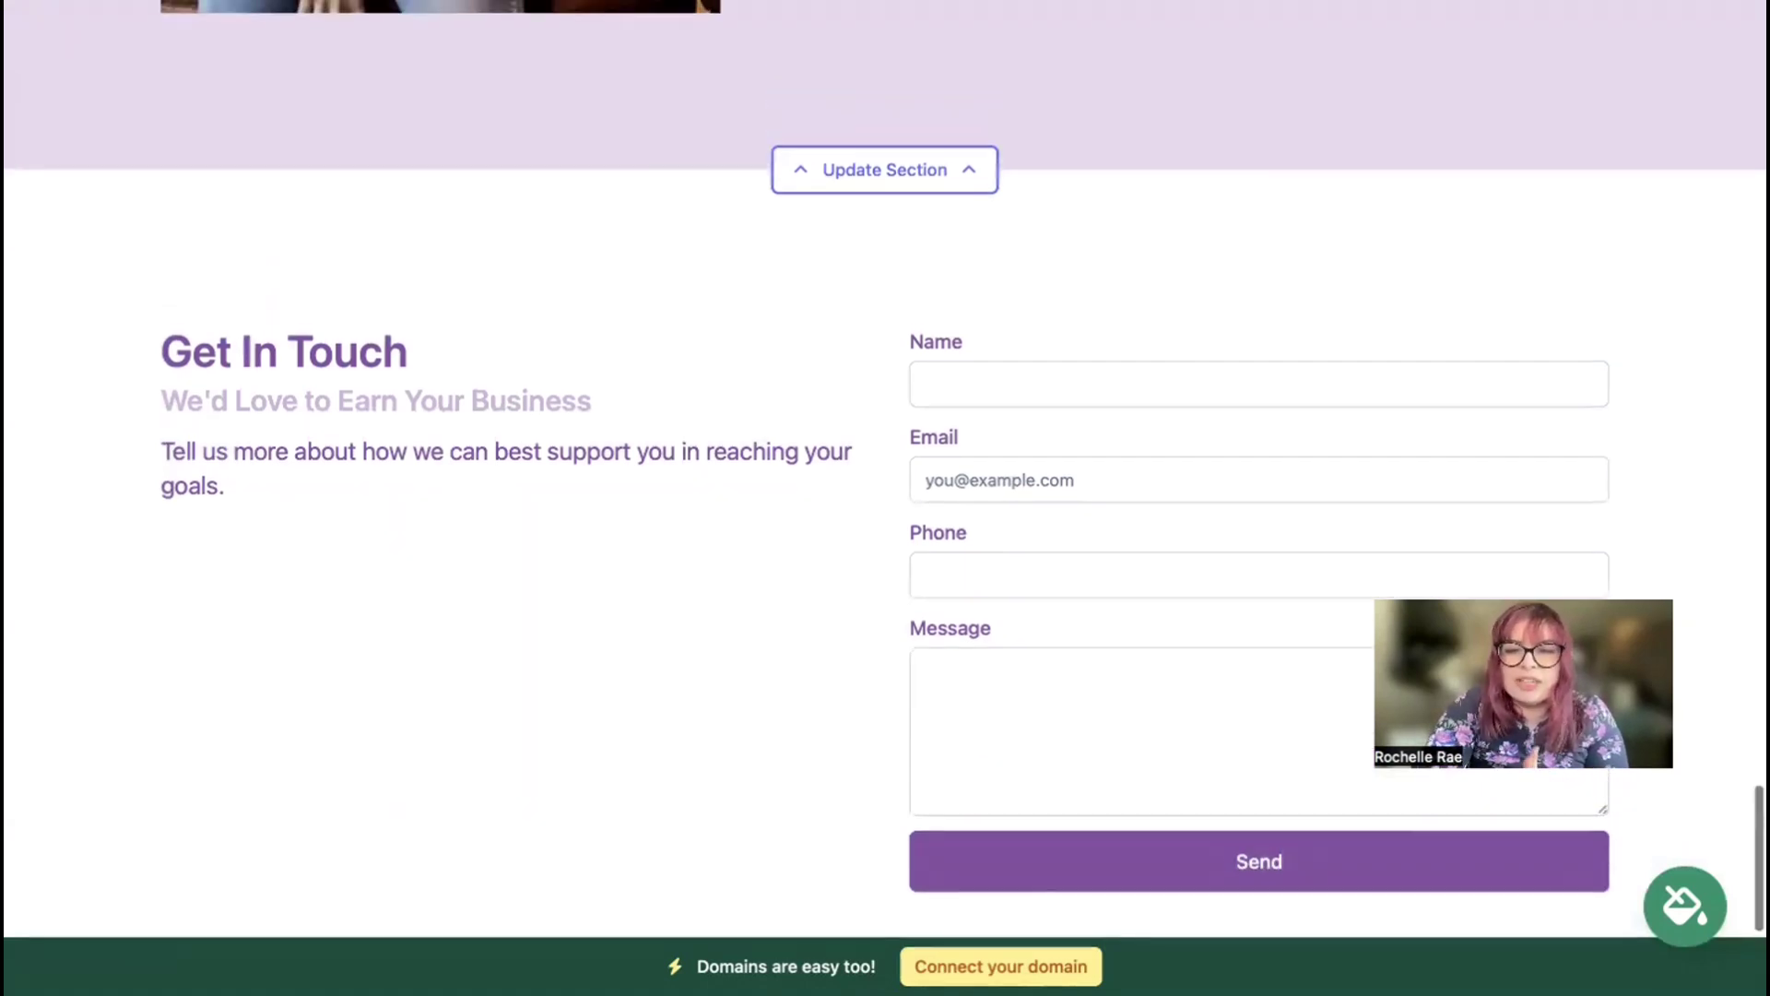
scroll(885, 498, up, 2)
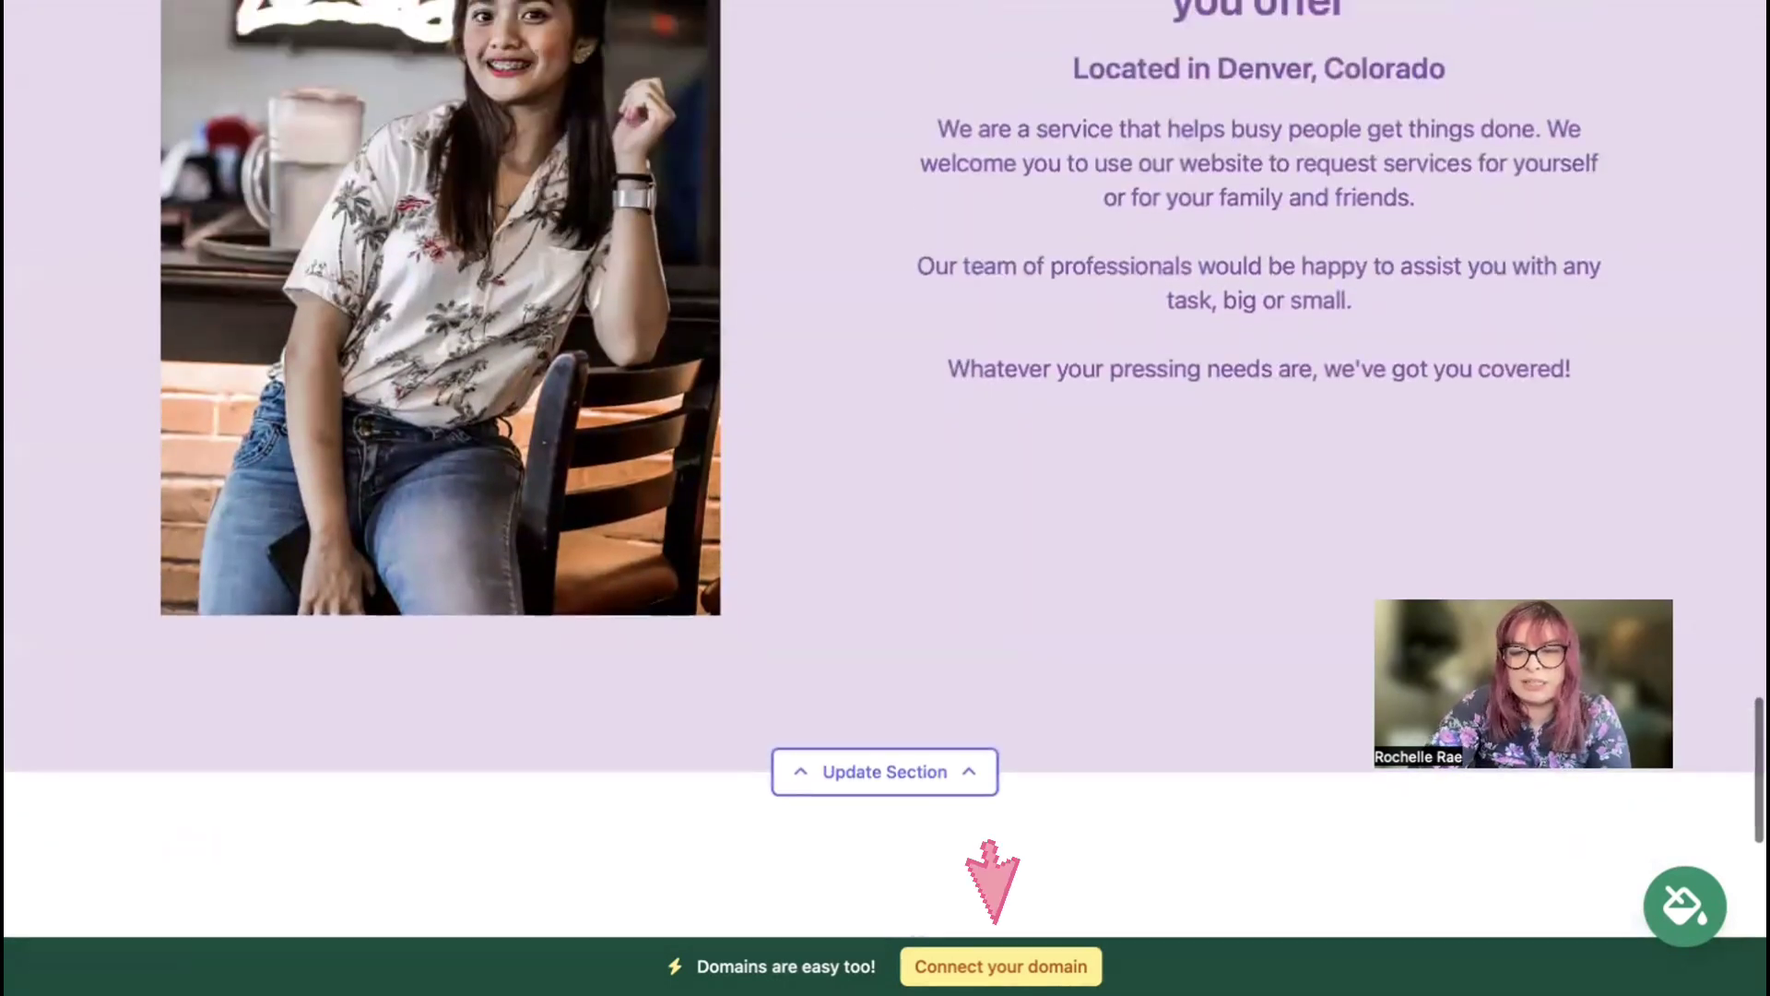
scroll(991, 881, up, 6)
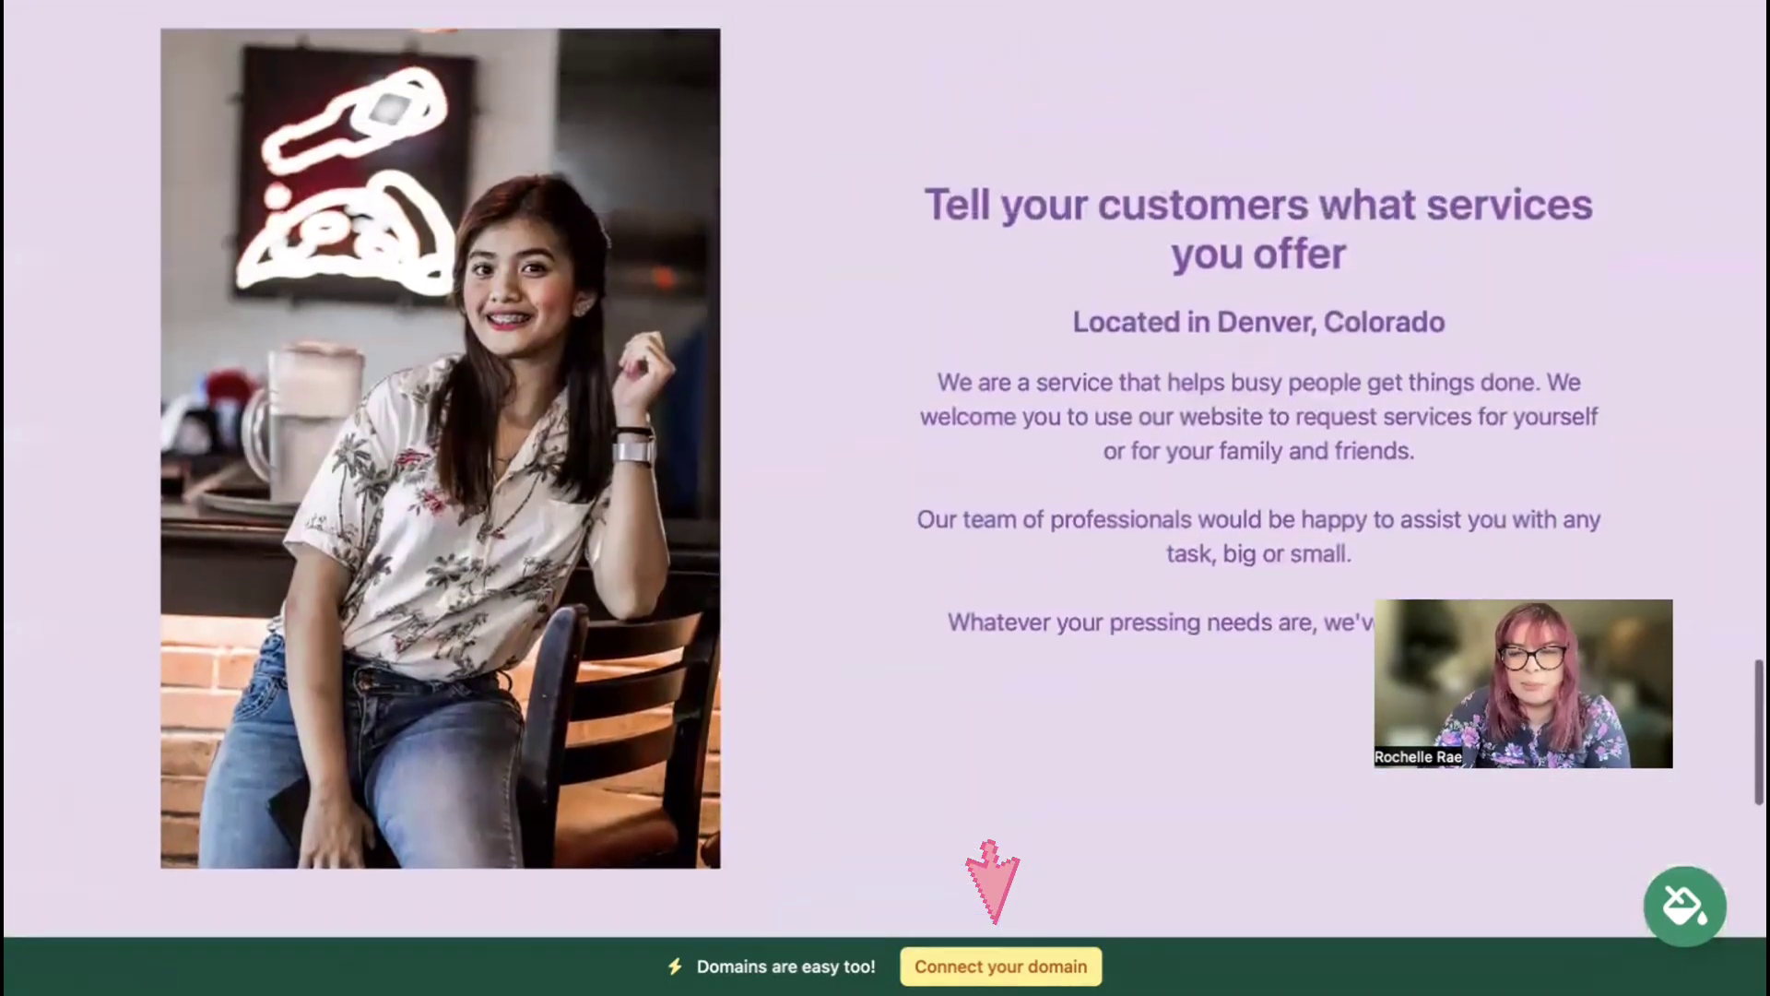
scroll(885, 468, up, 7)
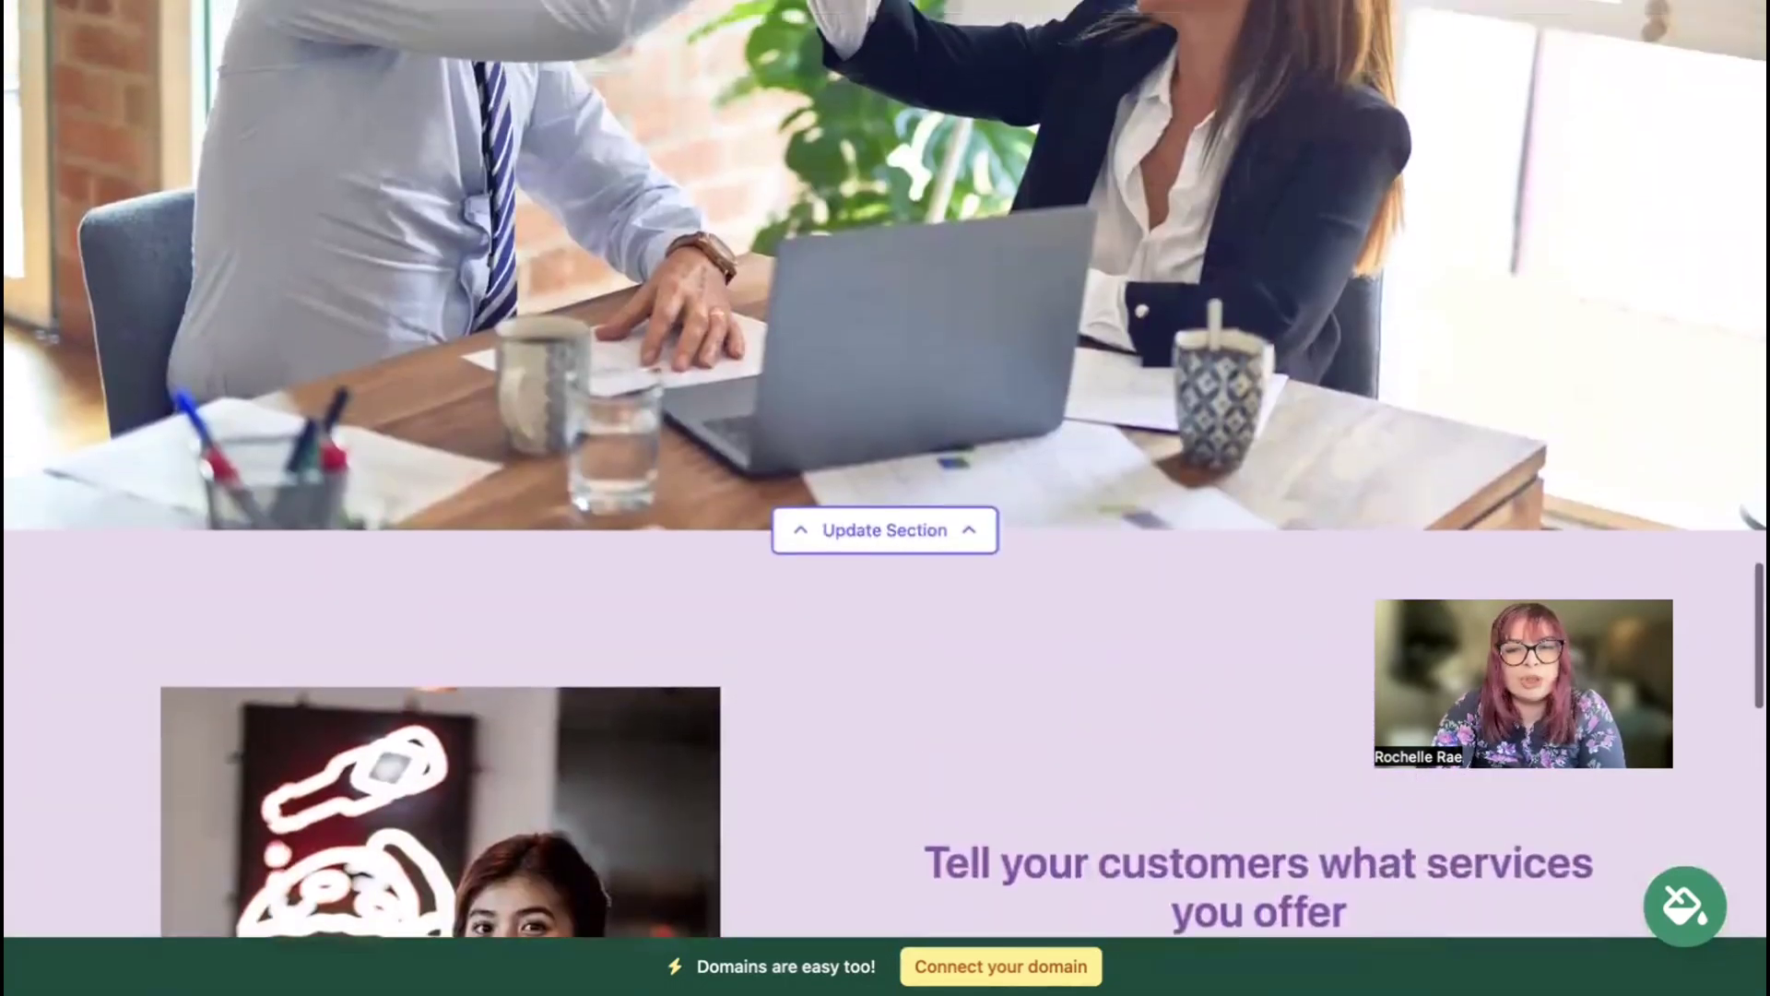
scroll(885, 468, up, 1)
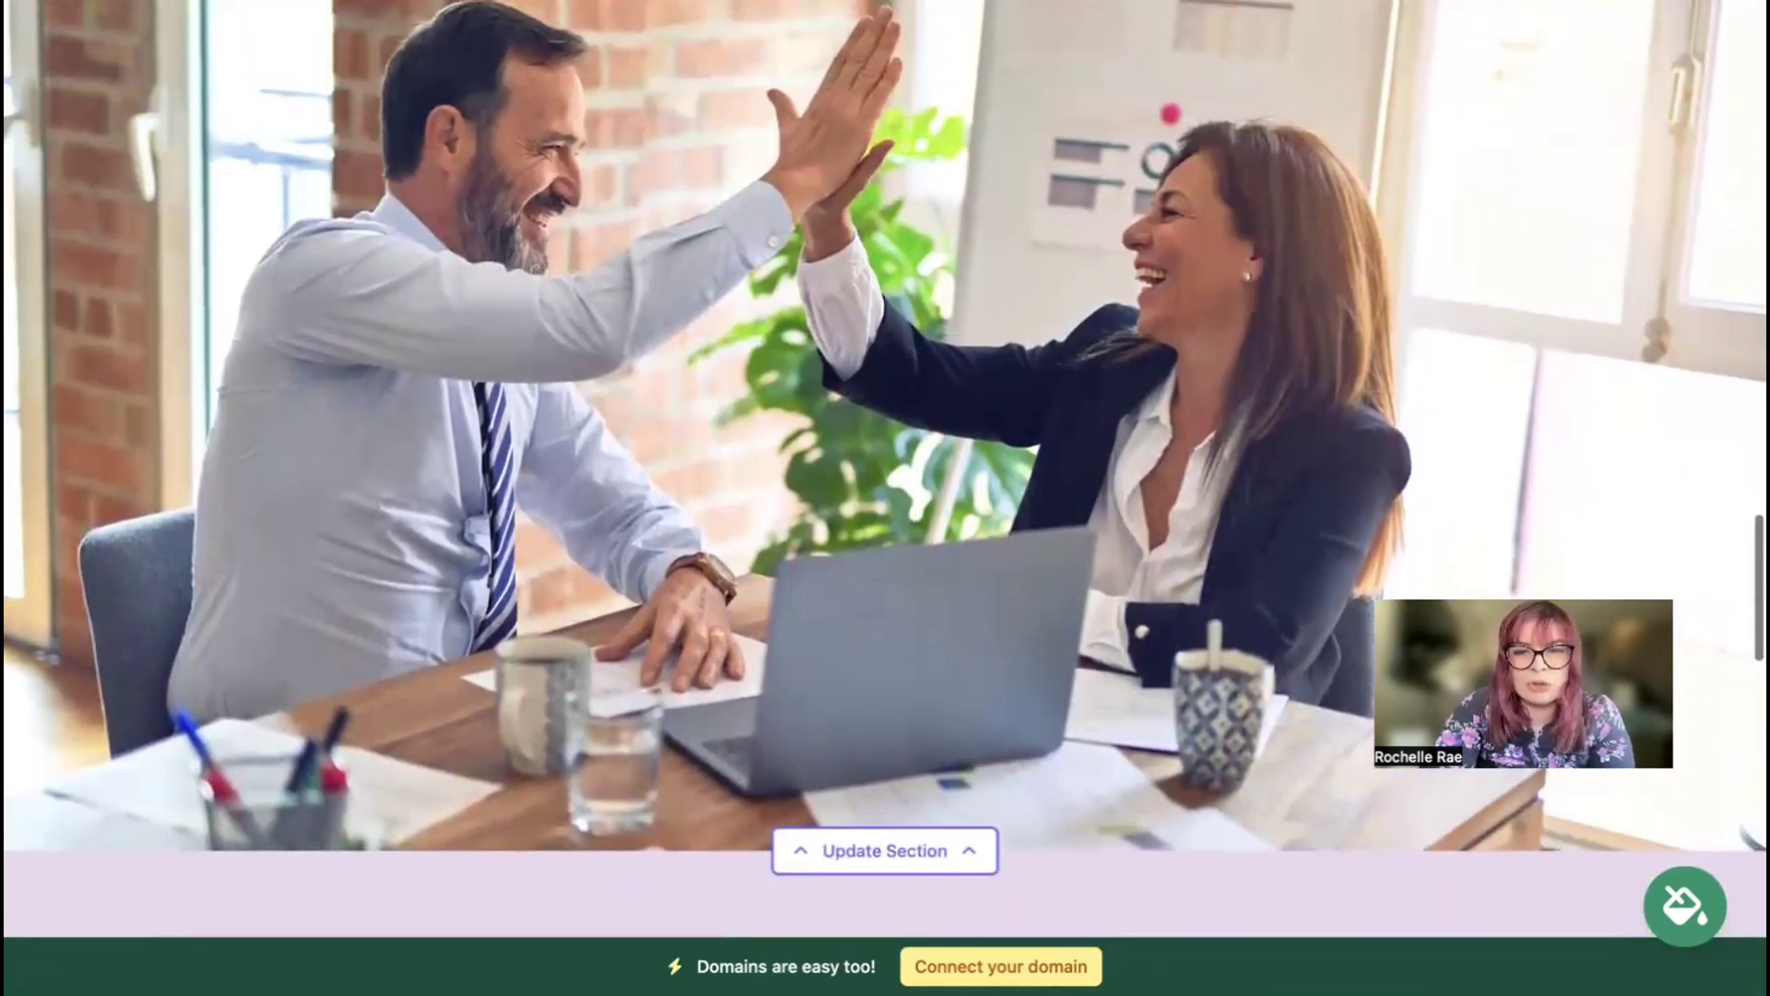
scroll(886, 468, up, 1)
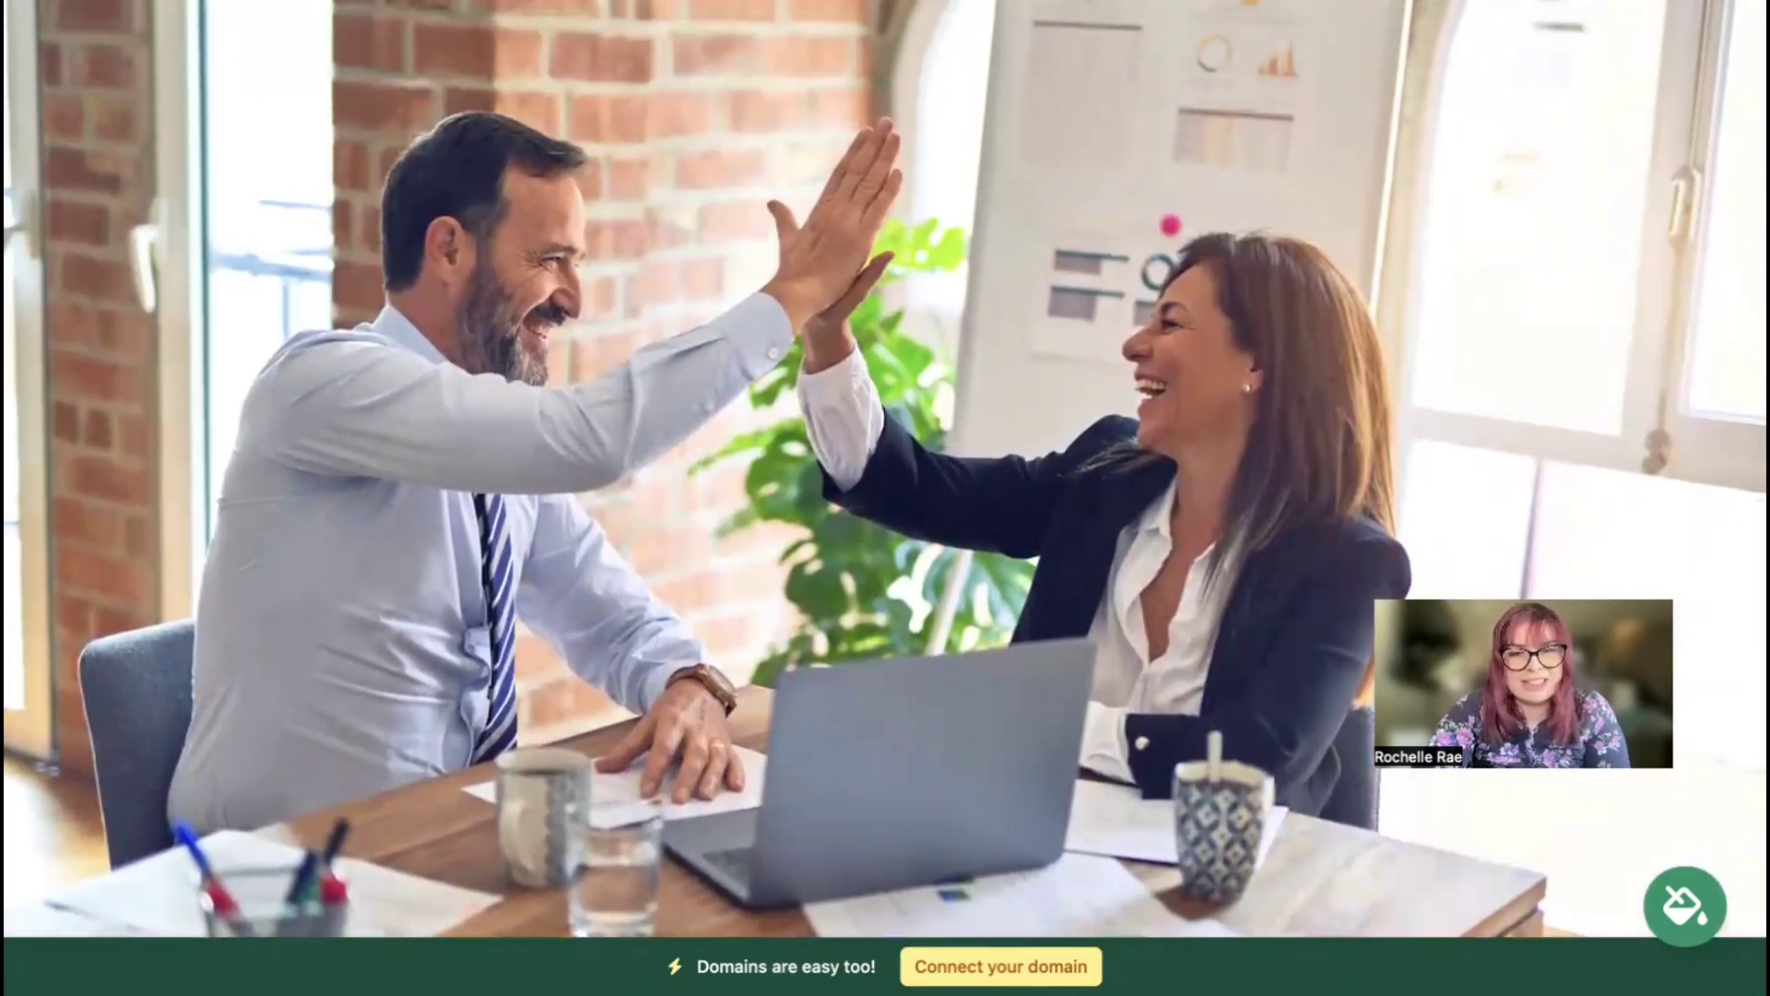
scroll(885, 469, up, 2)
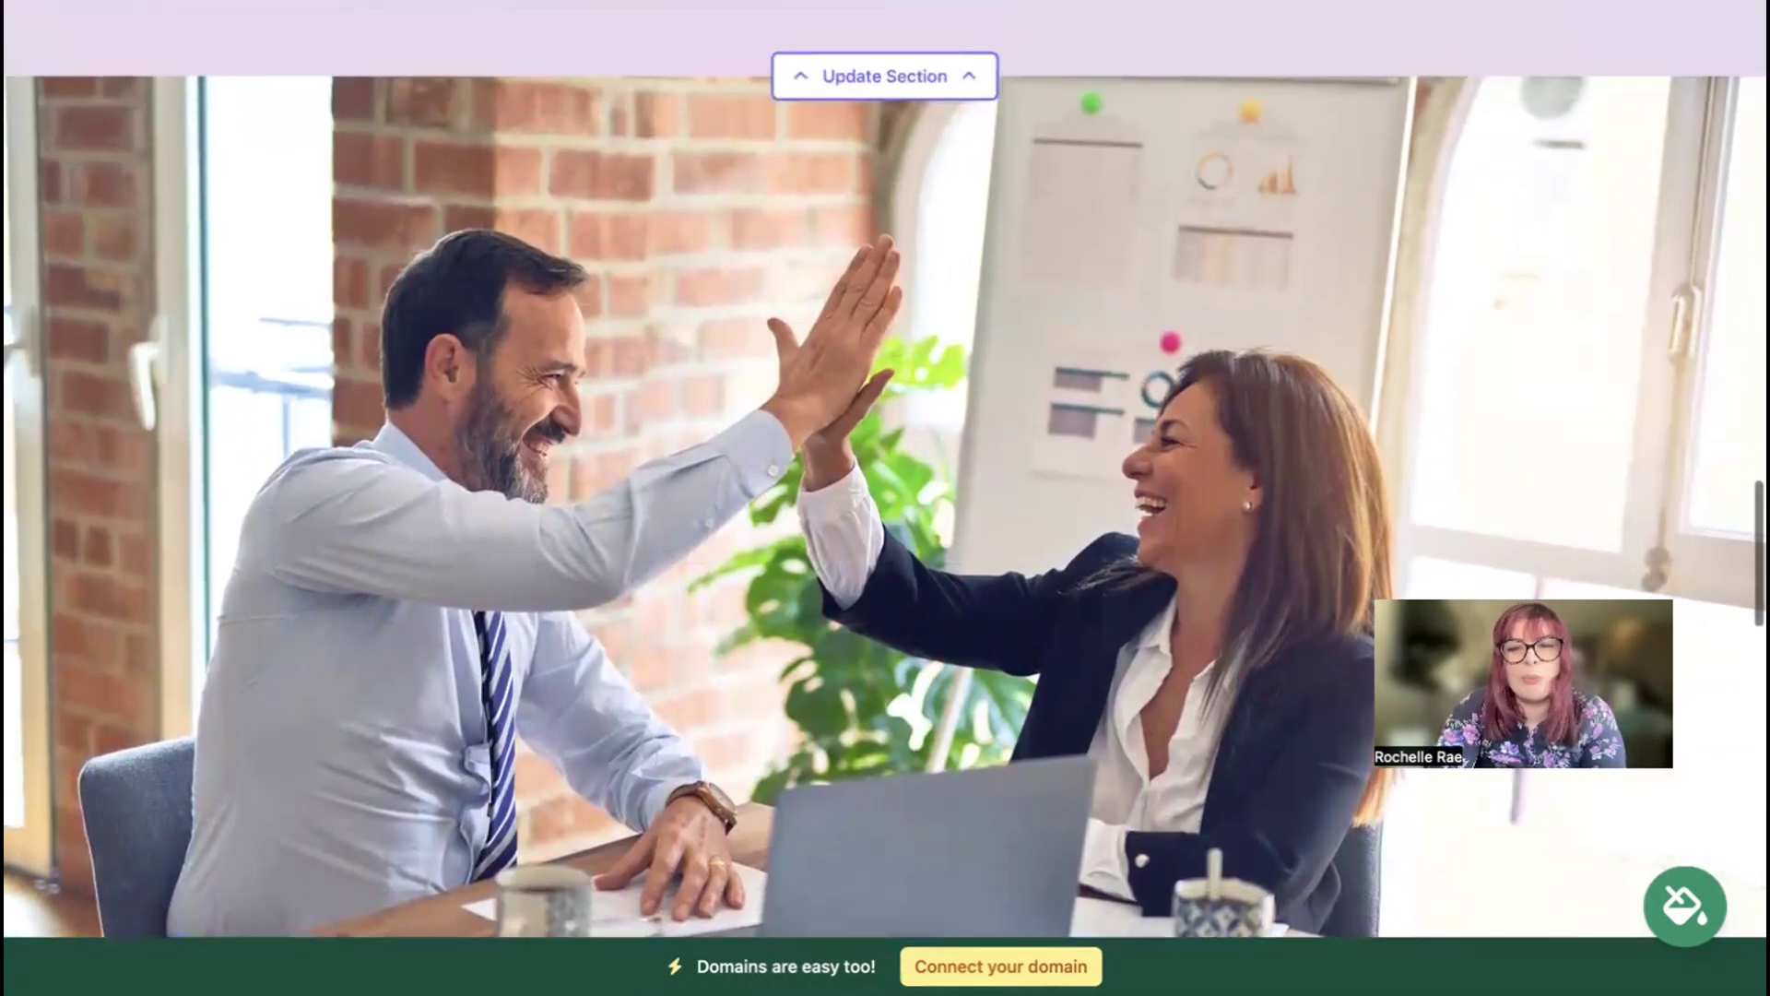
scroll(885, 469, up, 4)
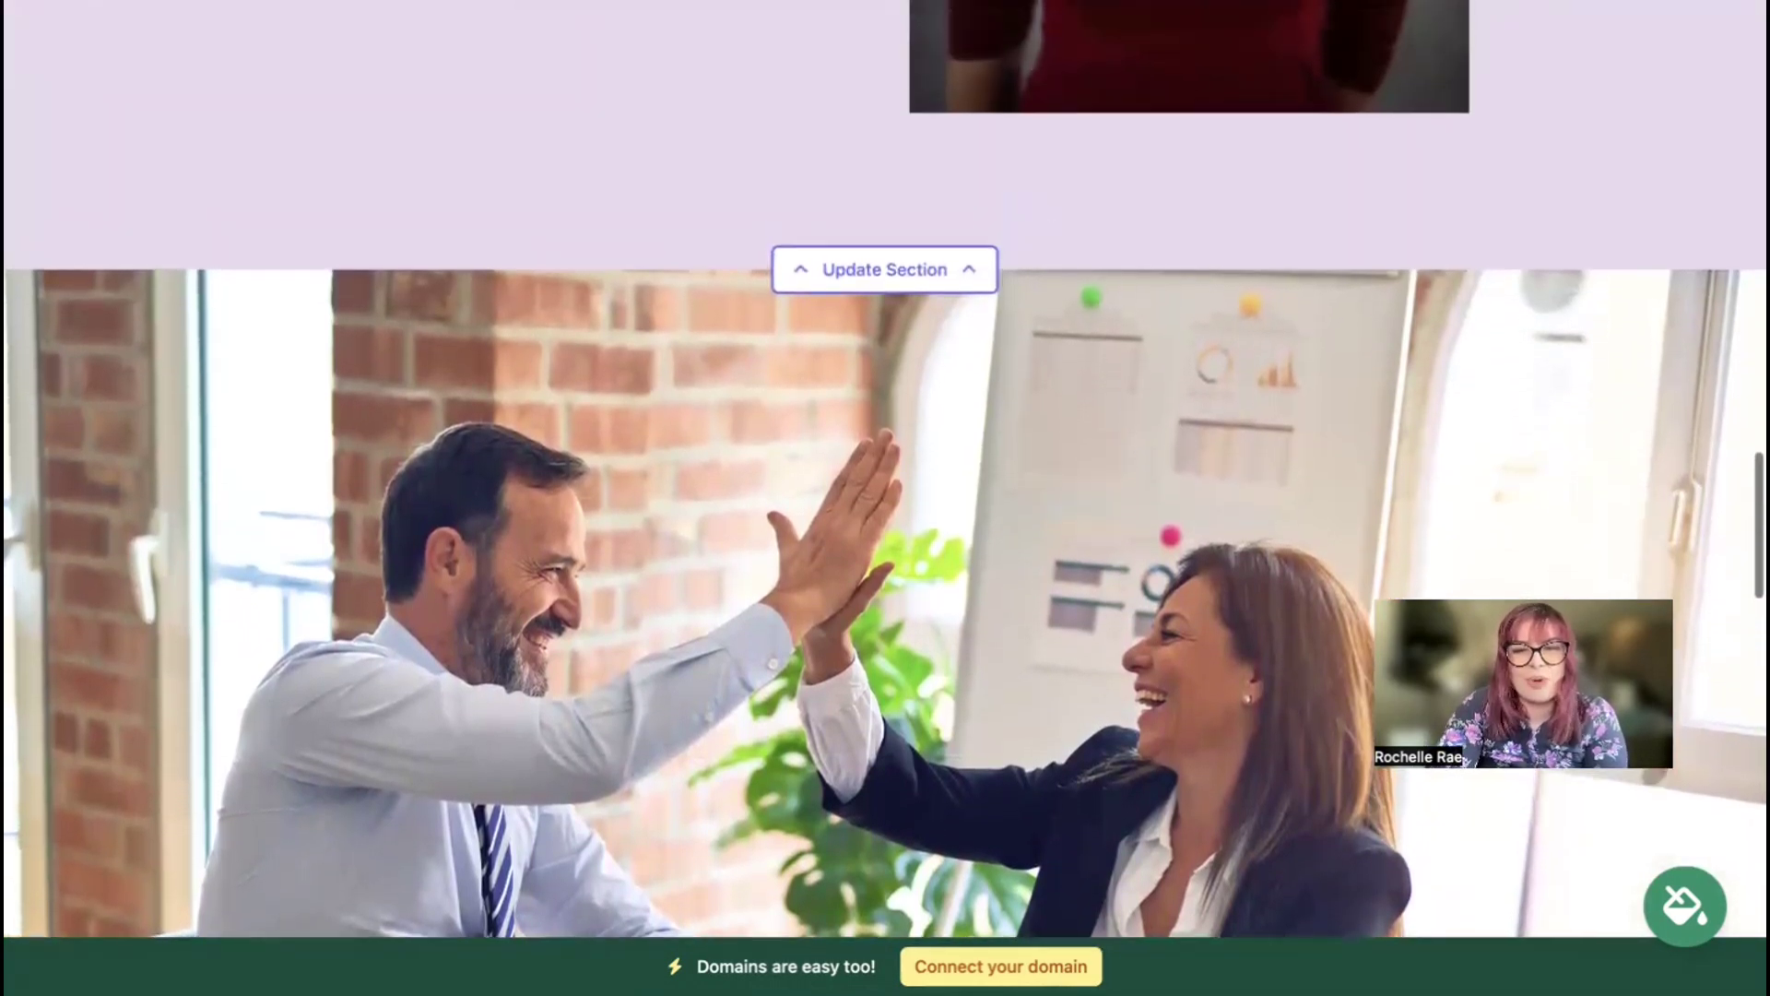
scroll(885, 469, up, 3)
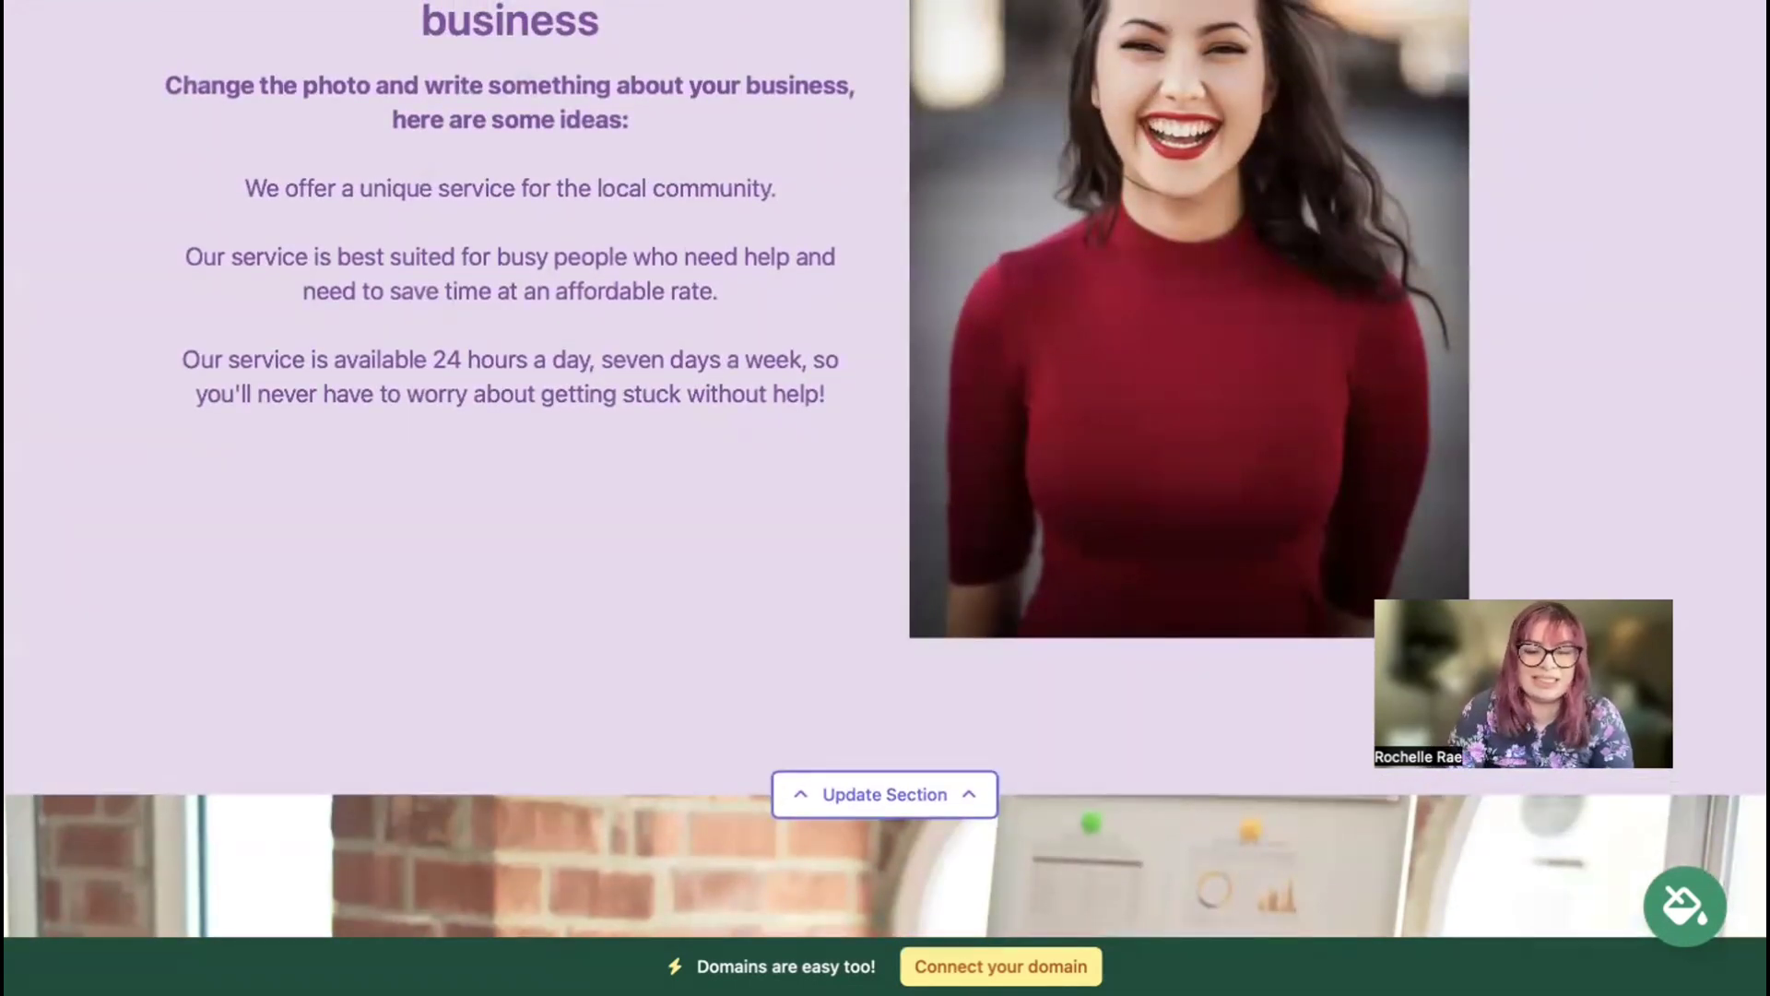
scroll(885, 468, up, 3)
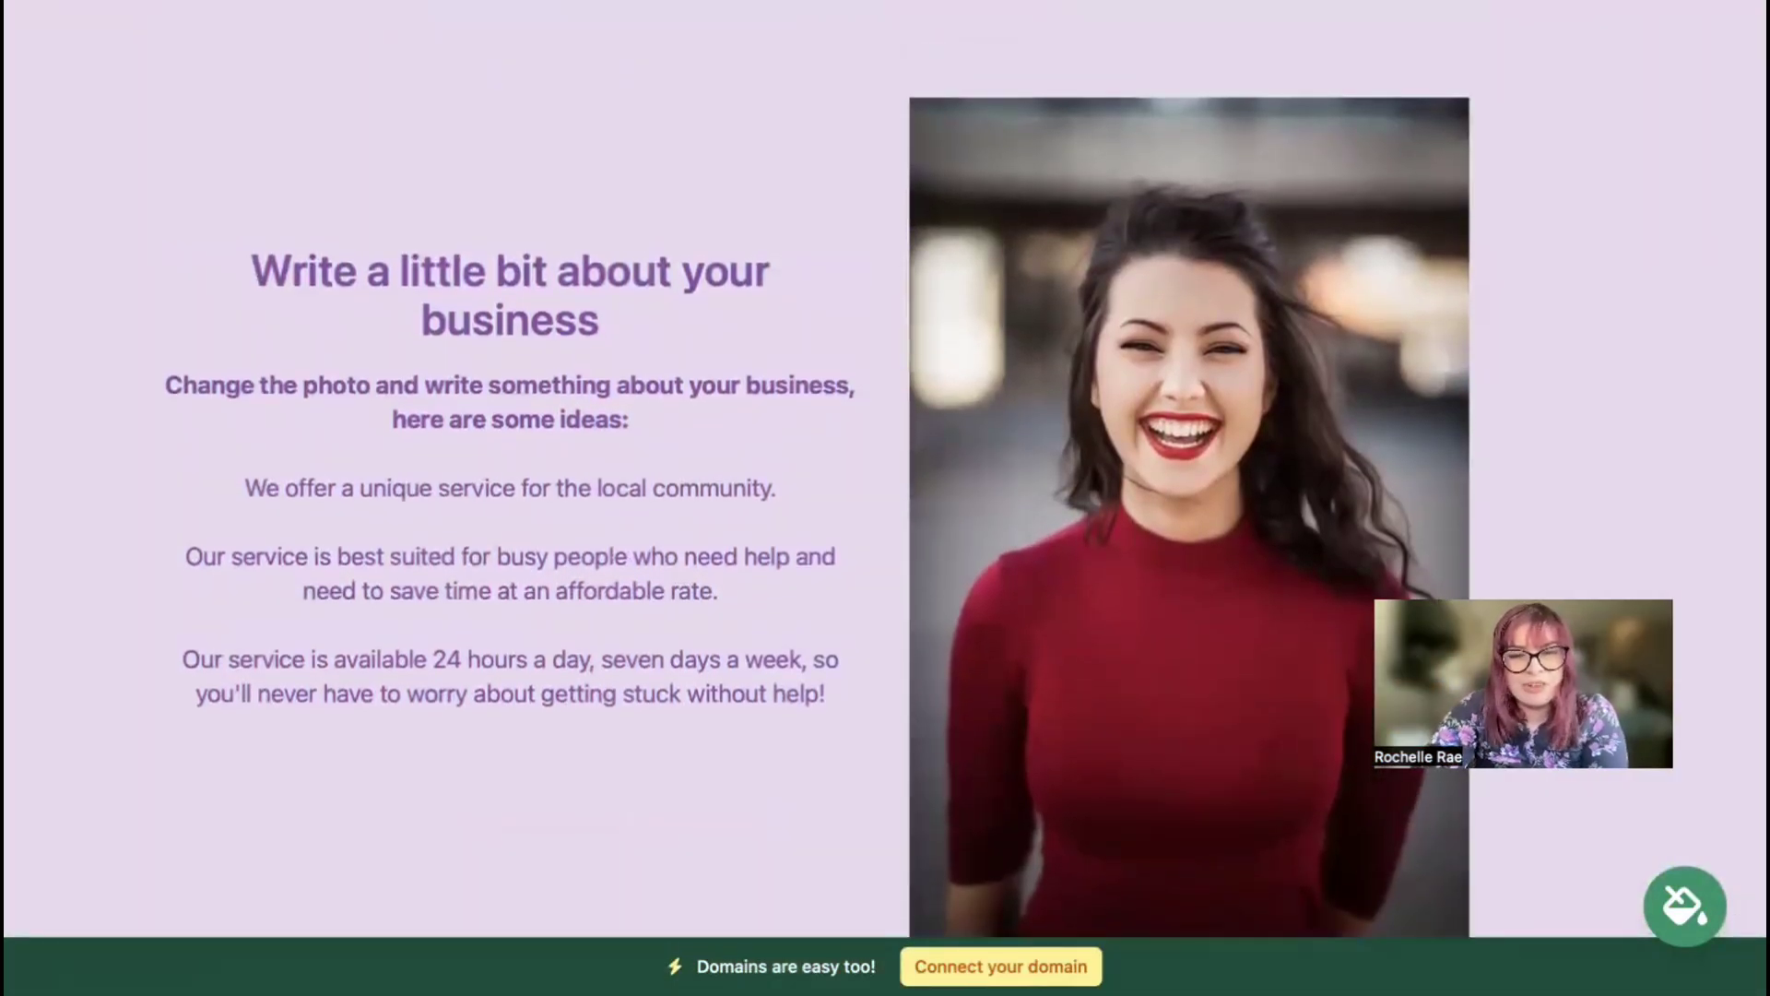
scroll(885, 469, up, 5)
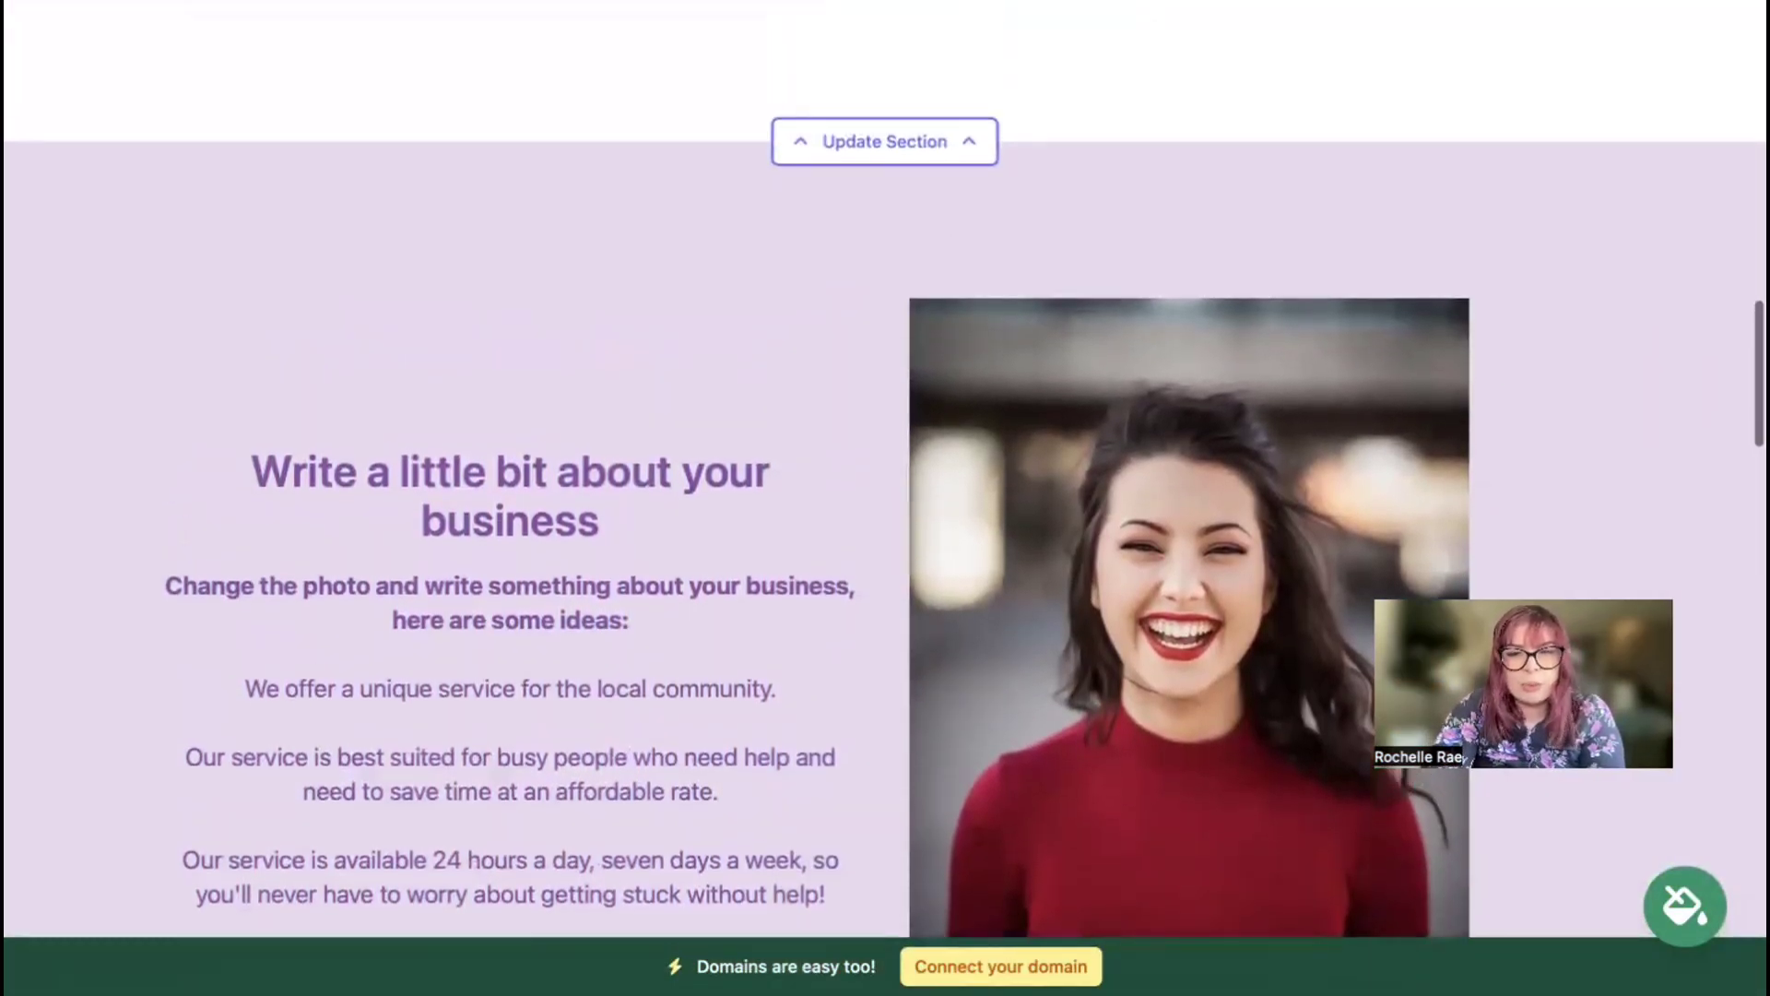
scroll(885, 469, up, 6)
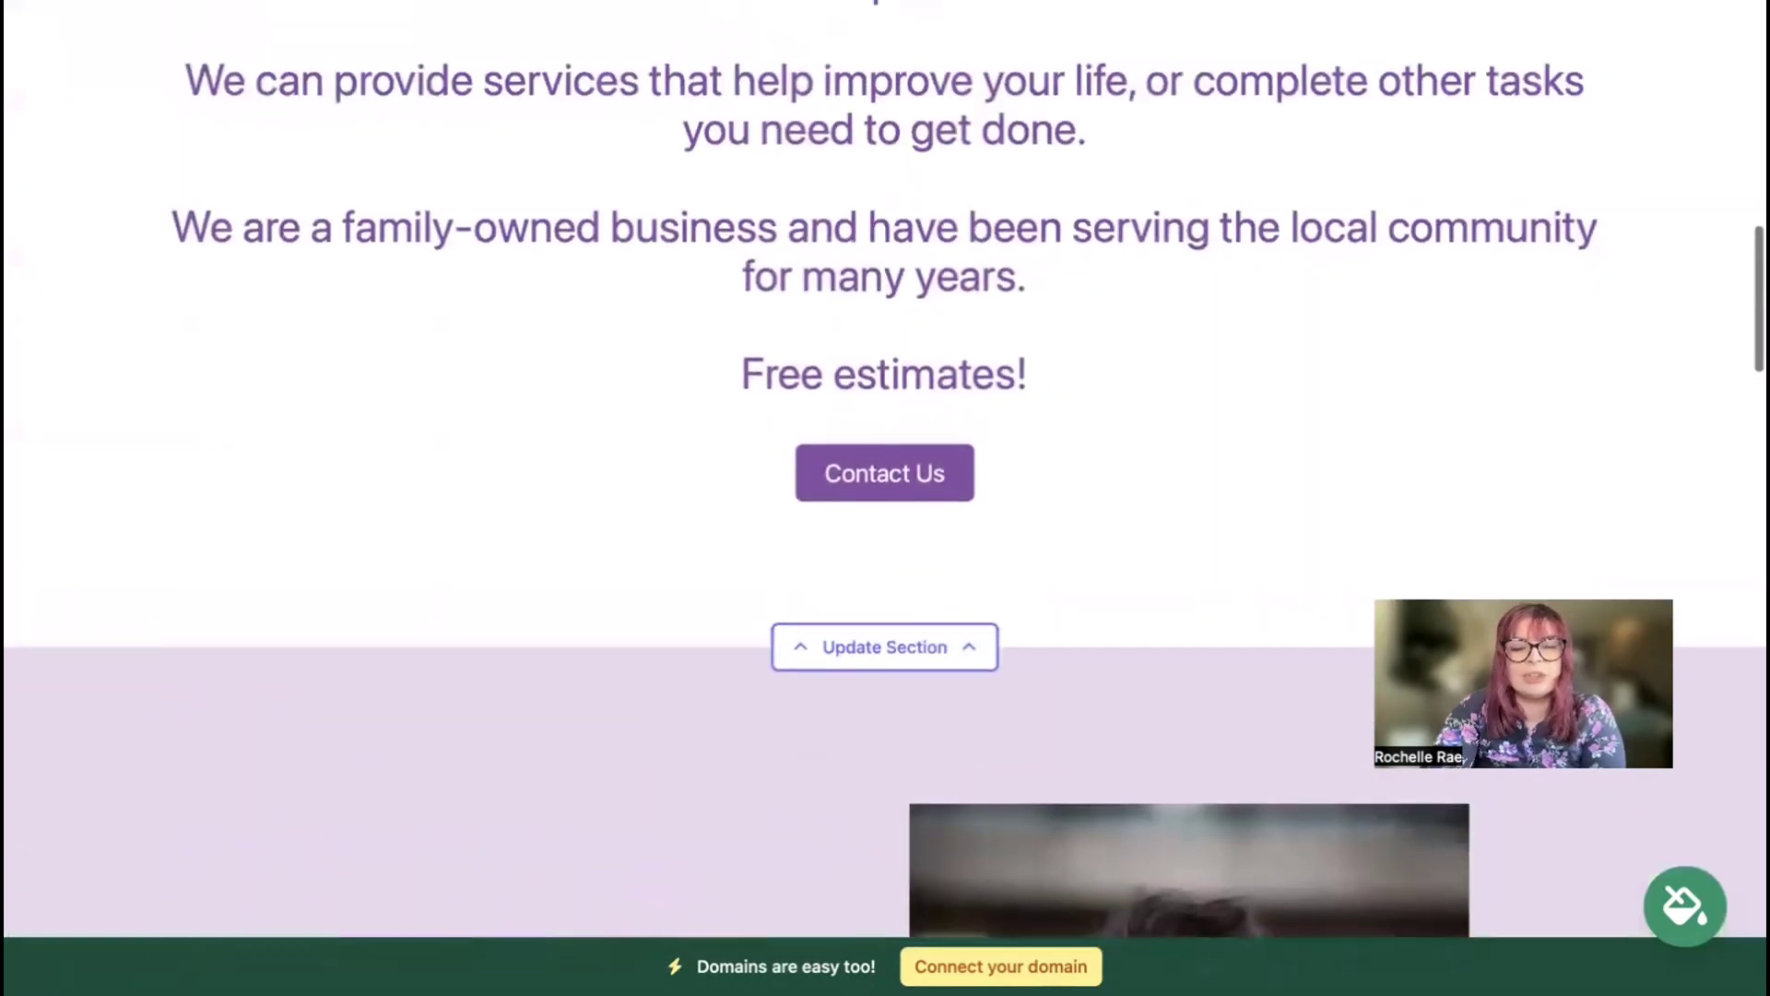
scroll(885, 468, up, 7)
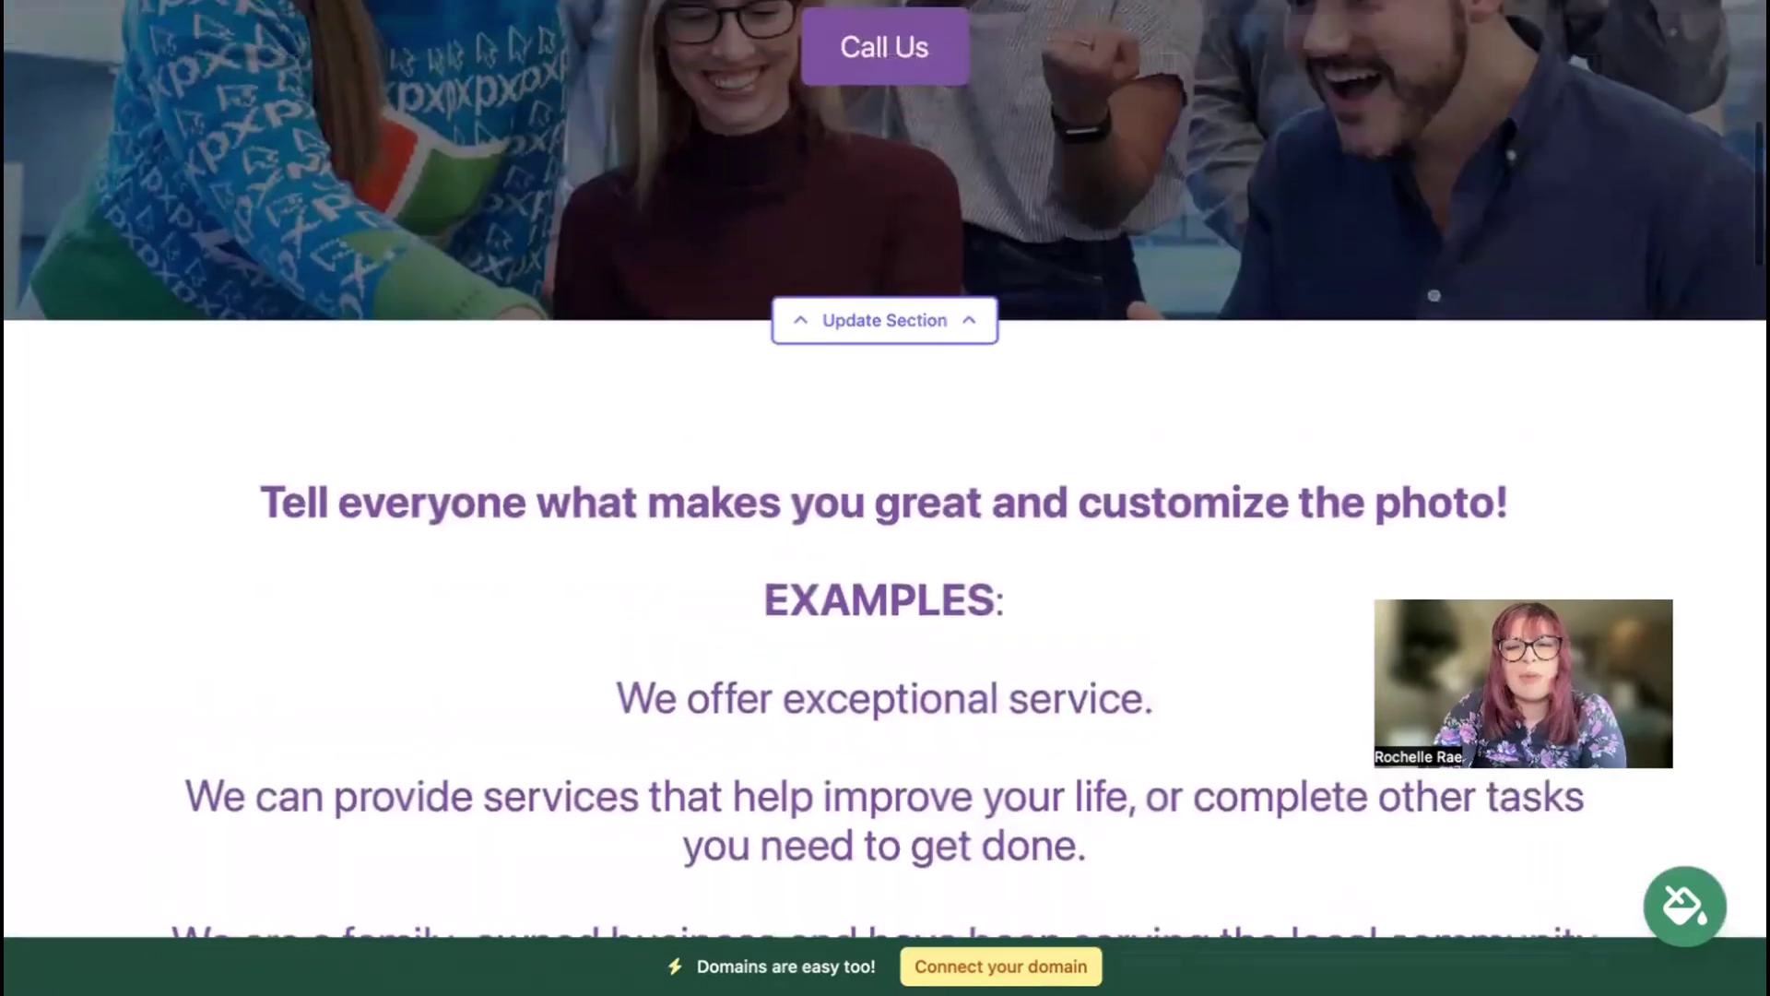
scroll(885, 469, up, 4)
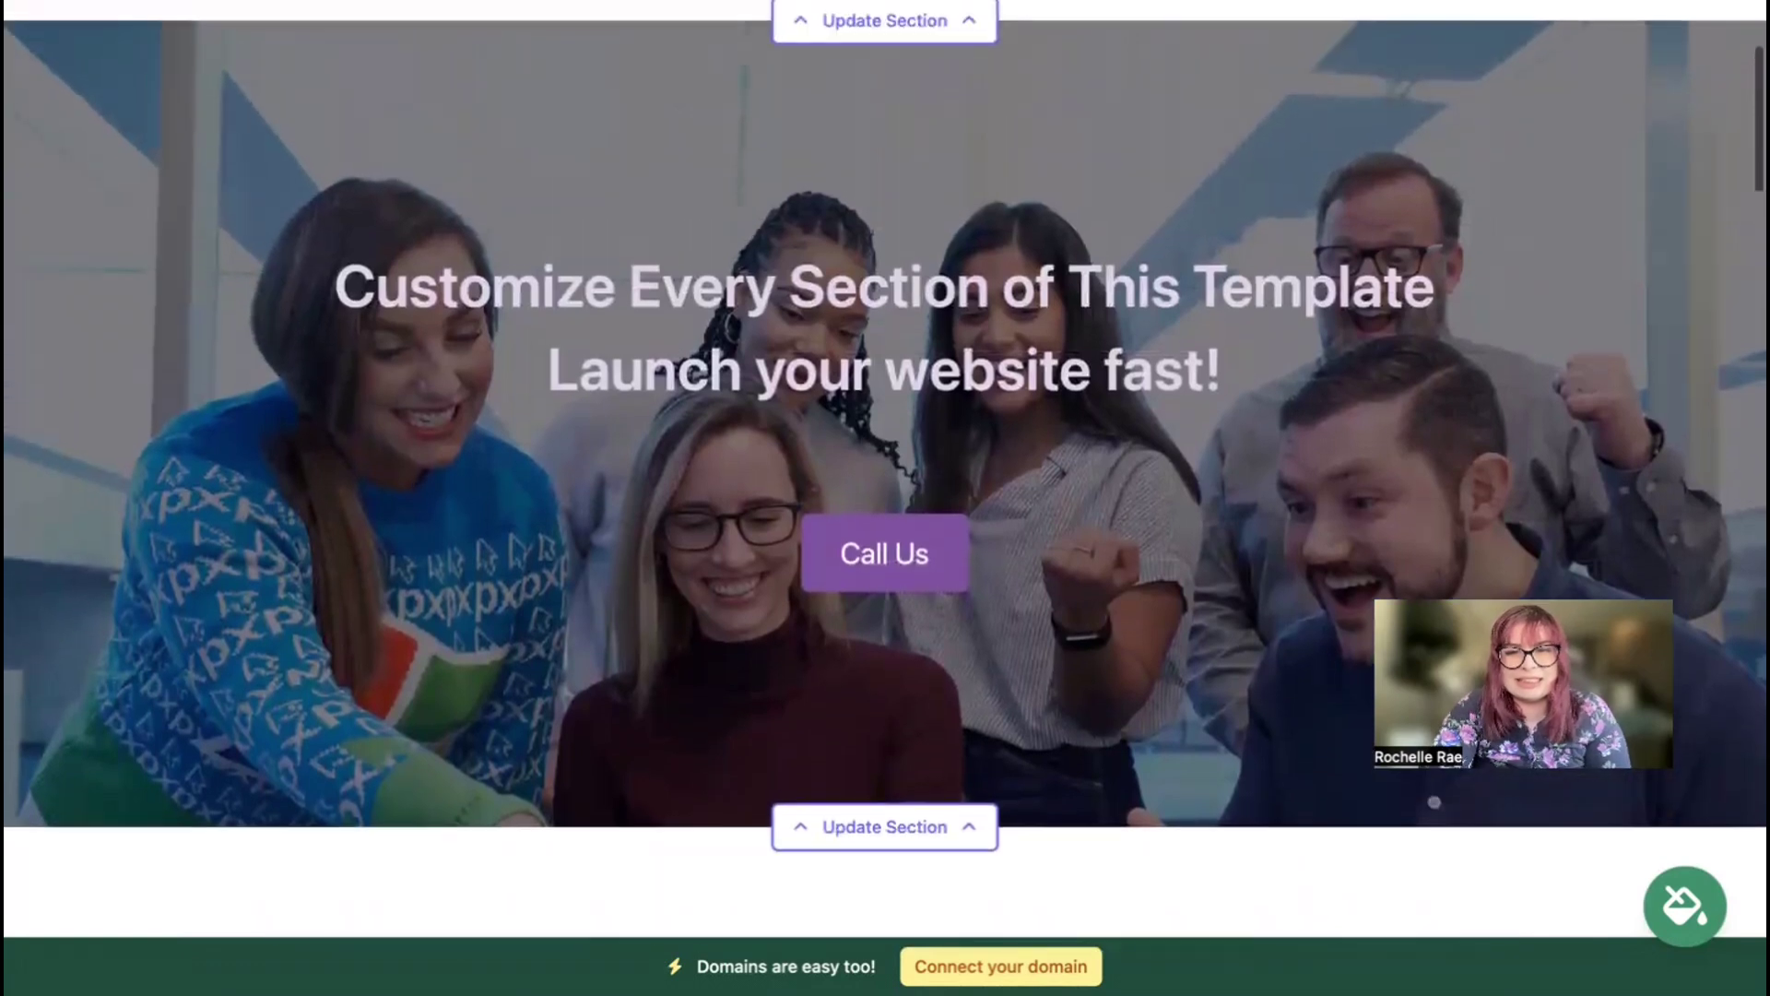